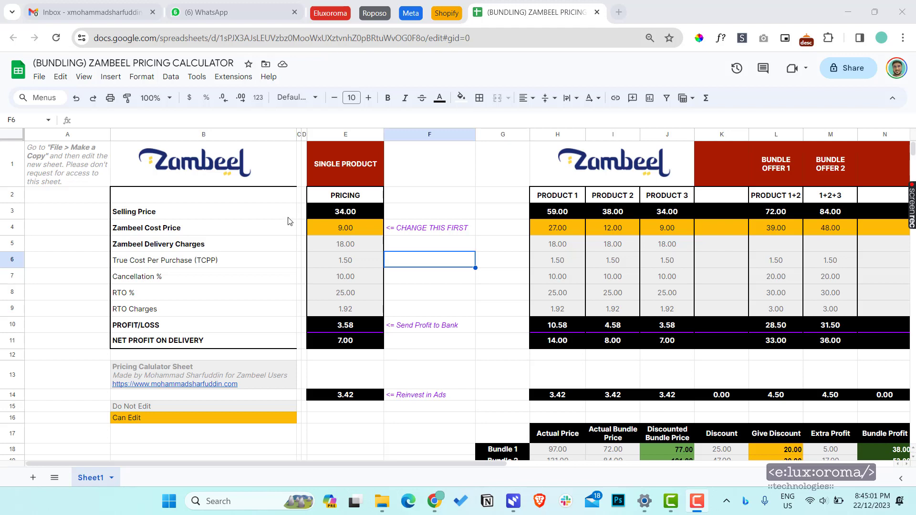
- Examine the single product's Zambeel Cost Price and the formula behind its Selling Price
left_click(331, 230)
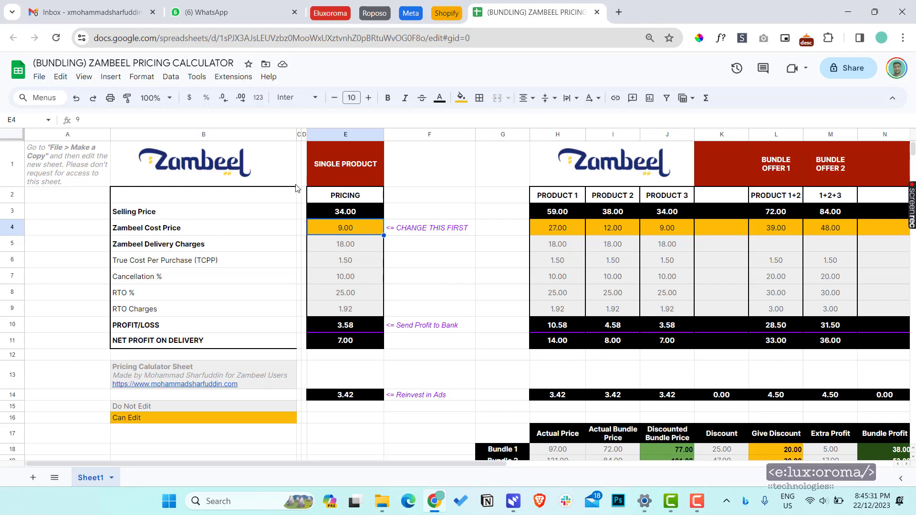
left_click(368, 261)
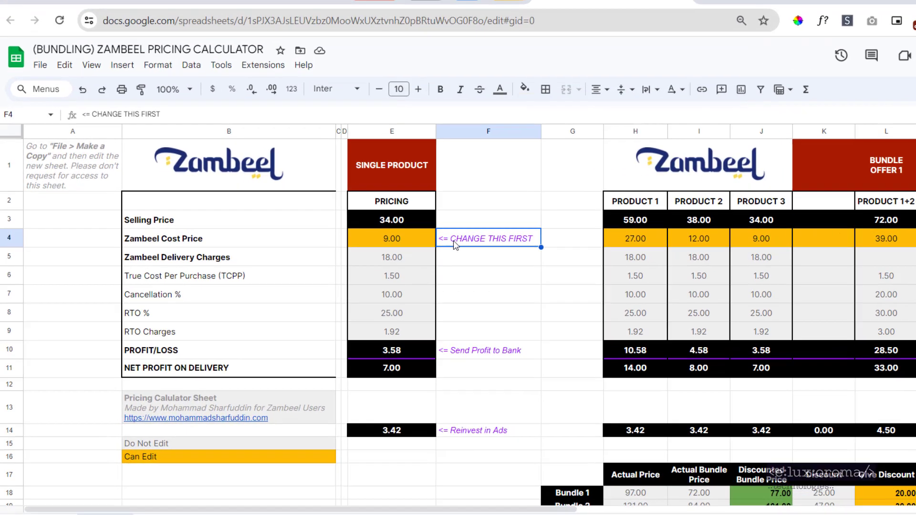
left_click(334, 231)
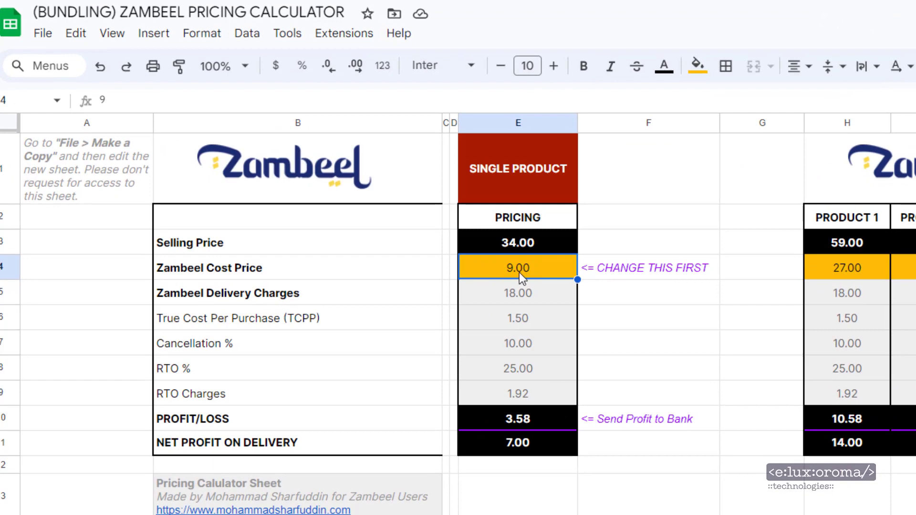
double_click(526, 249)
left_click_drag(310, 99, 99, 99)
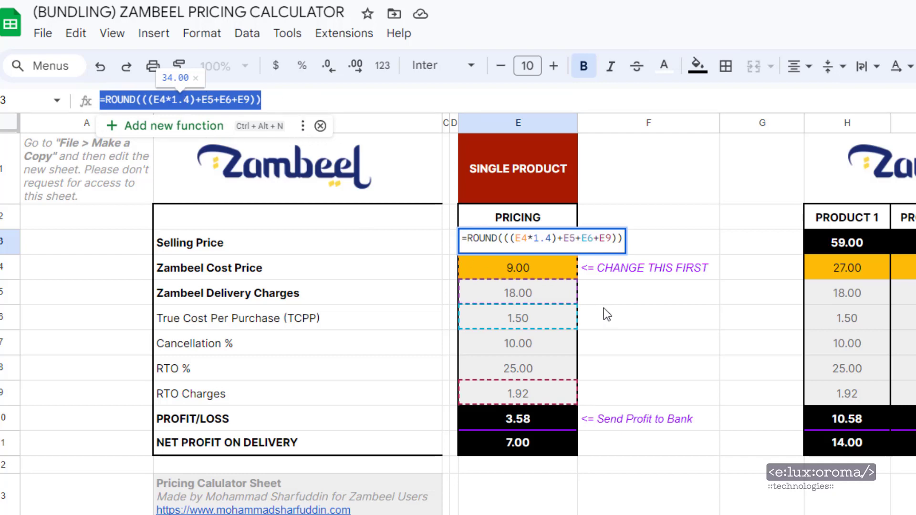
left_click(596, 293)
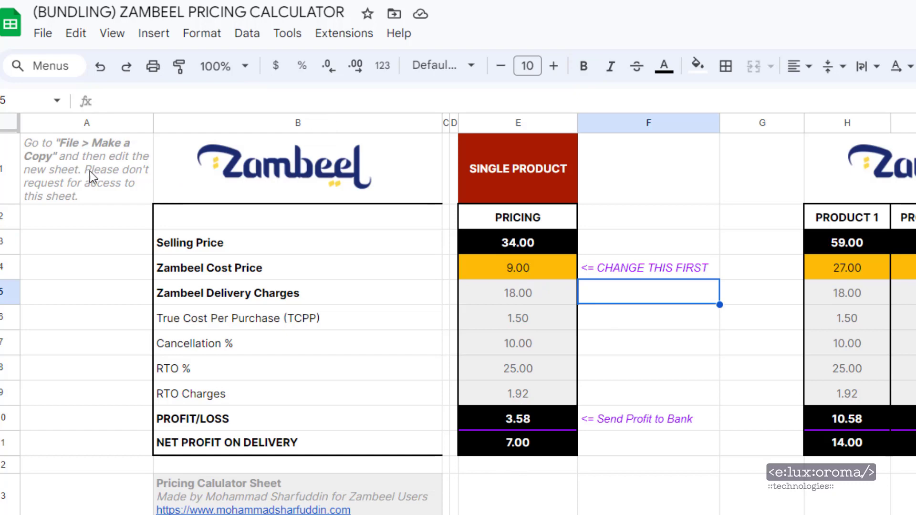
left_click_drag(88, 173, 516, 491)
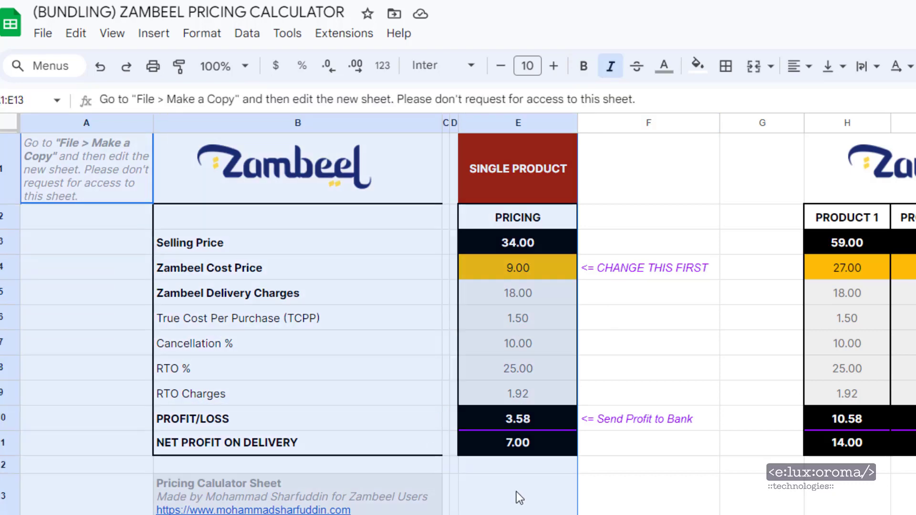
left_click(689, 489)
- Set the single product's Zambeel Cost Price in E4 to 13
left_click(527, 279)
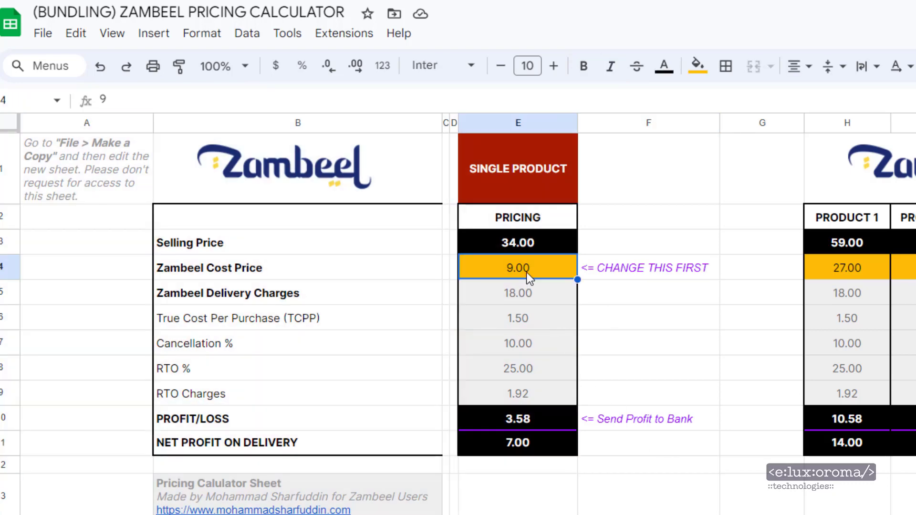
type("13")
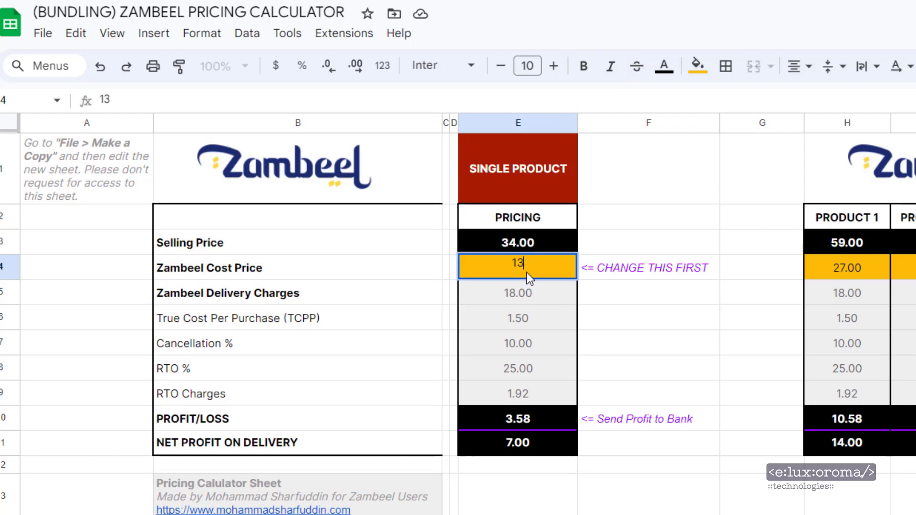
key("Return")
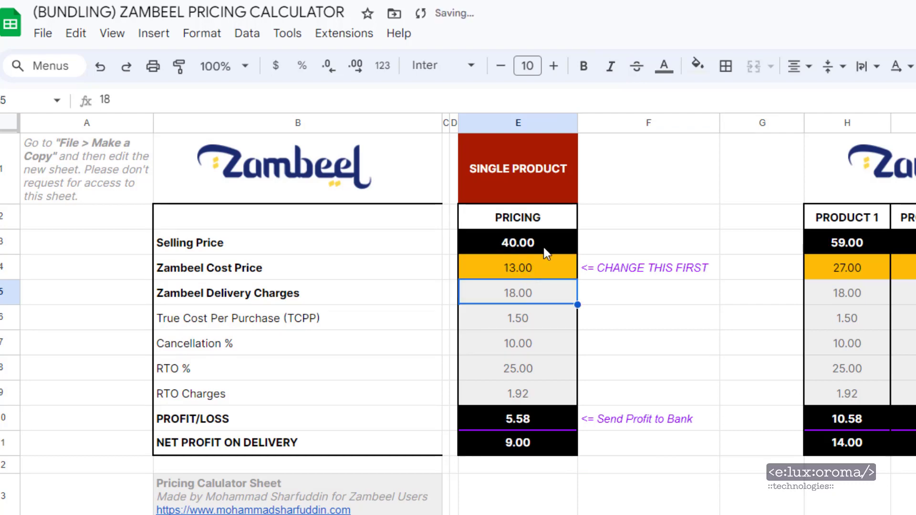
- Inspect the Selling Price and Net Profit on Delivery formulas in the single product column
left_click(538, 253)
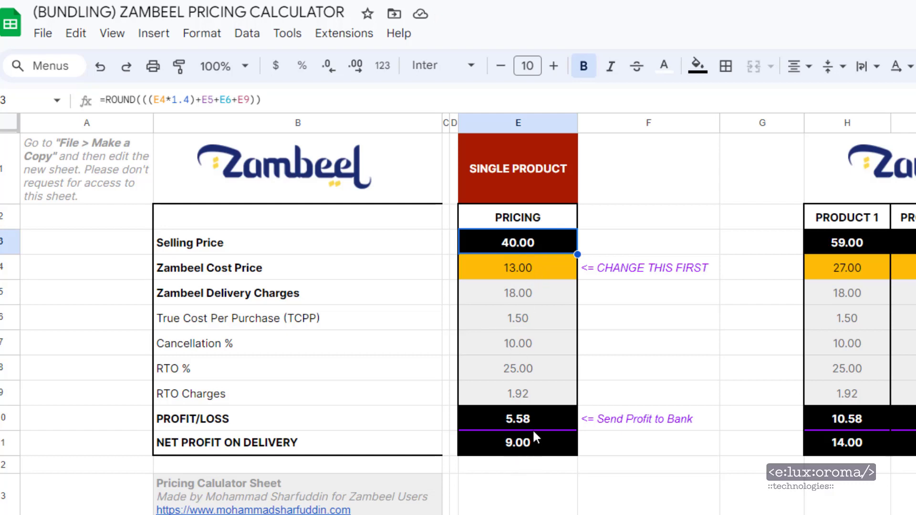
left_click(517, 445)
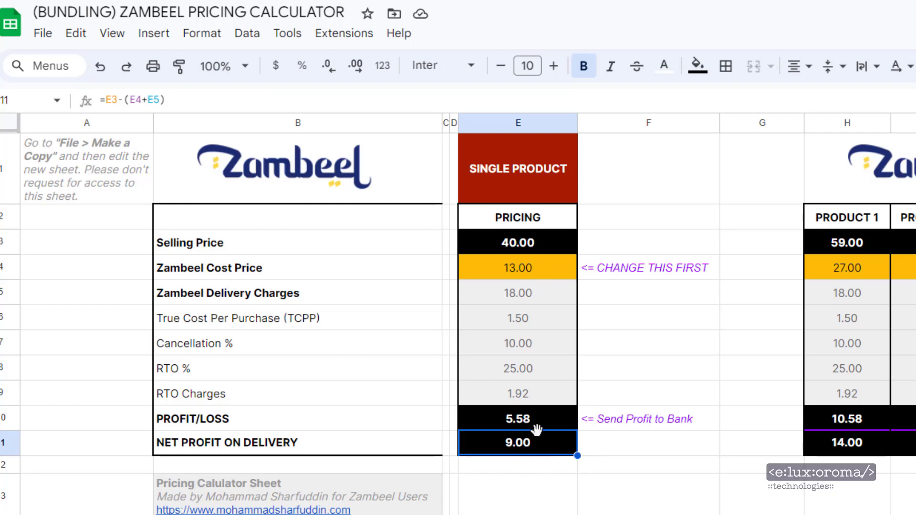
left_click(523, 265)
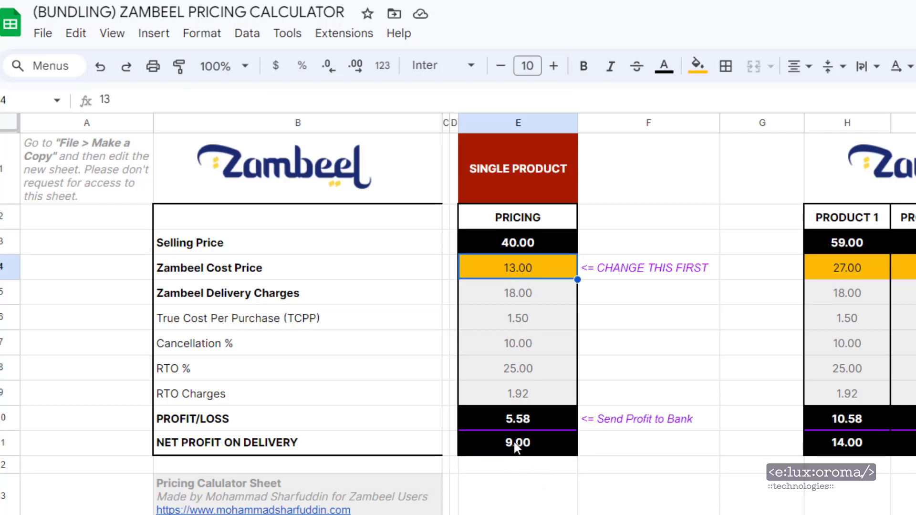
left_click(526, 442)
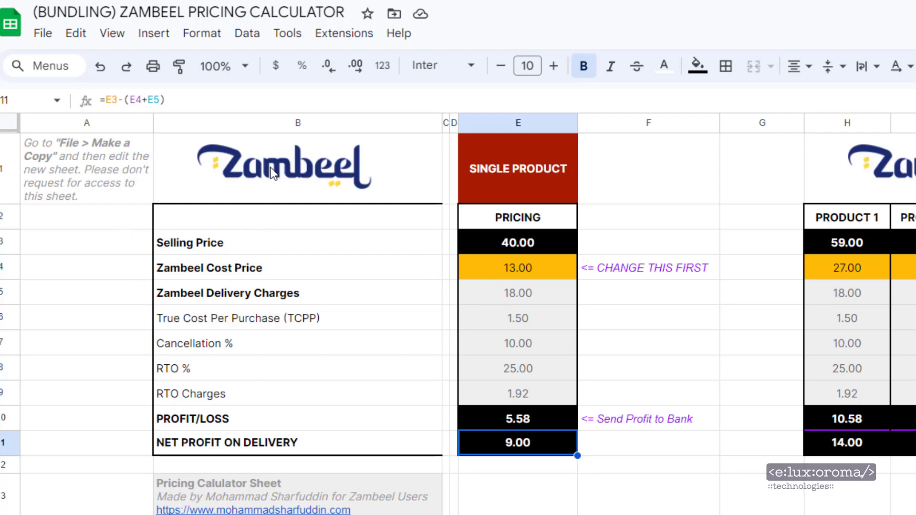
left_click(522, 248)
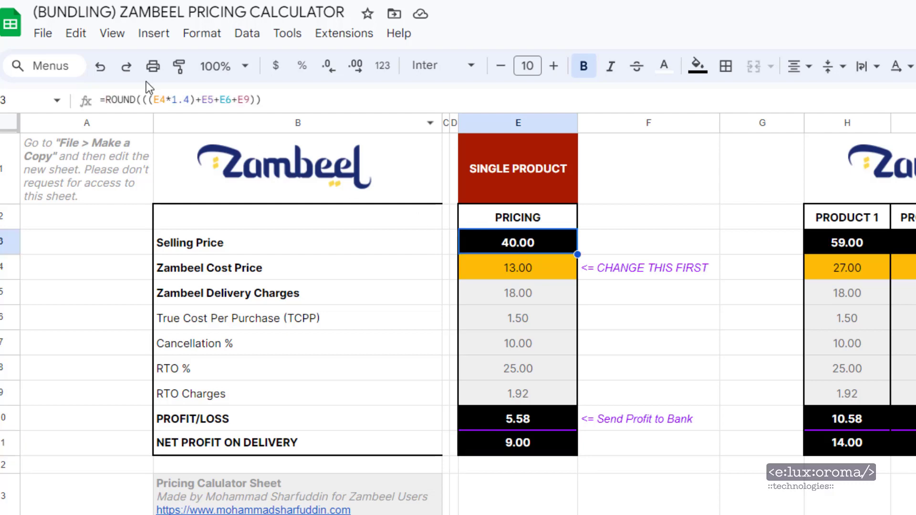
left_click_drag(111, 99, 201, 99)
left_click_drag(275, 115, 294, 114)
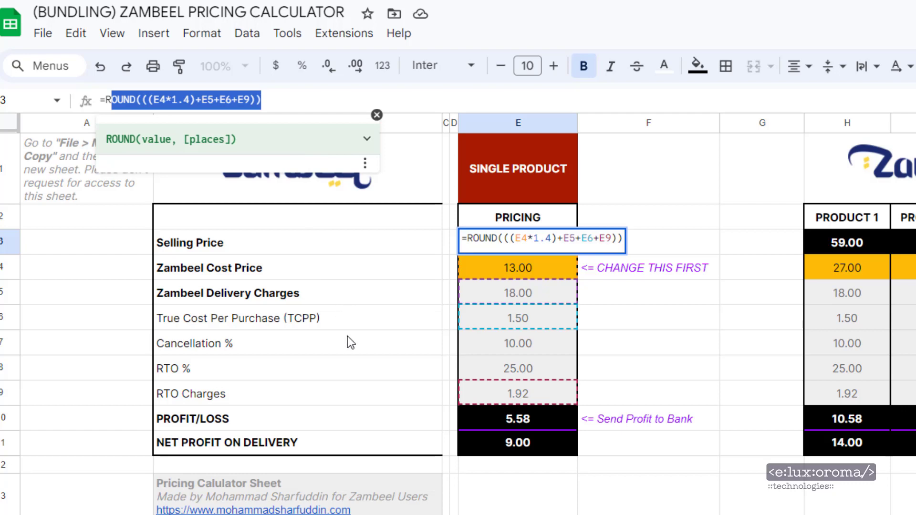
left_click(411, 326)
- Set the single product's Zambeel Cost Price to 5 and check its Selling Price and Net Profit on Delivery
left_click(521, 262)
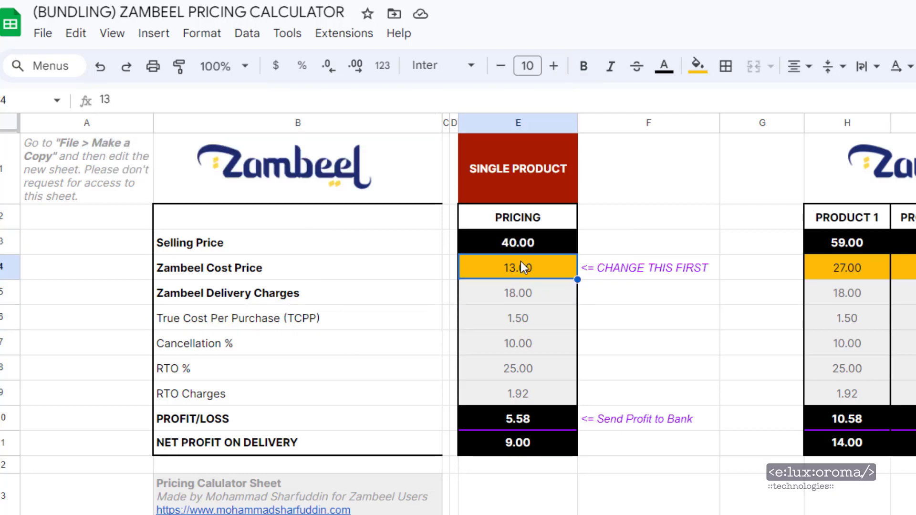
type("5")
key("Return")
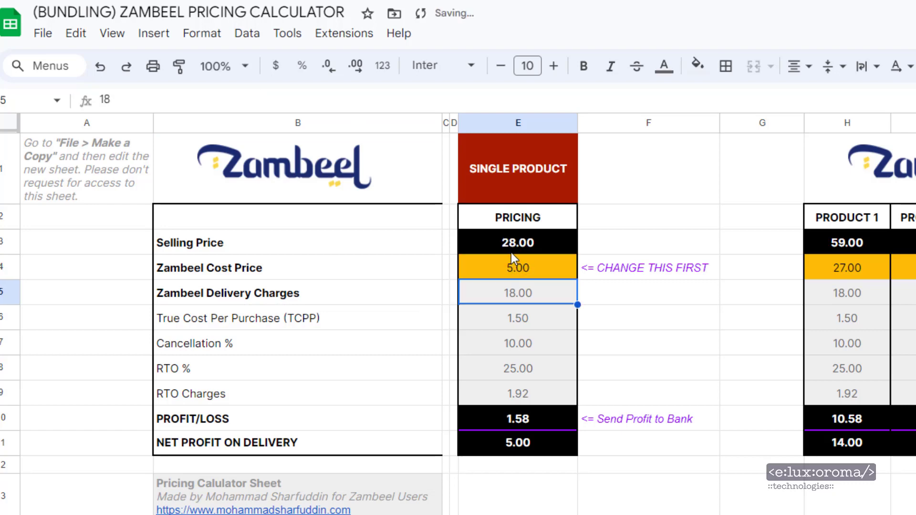
left_click(499, 247)
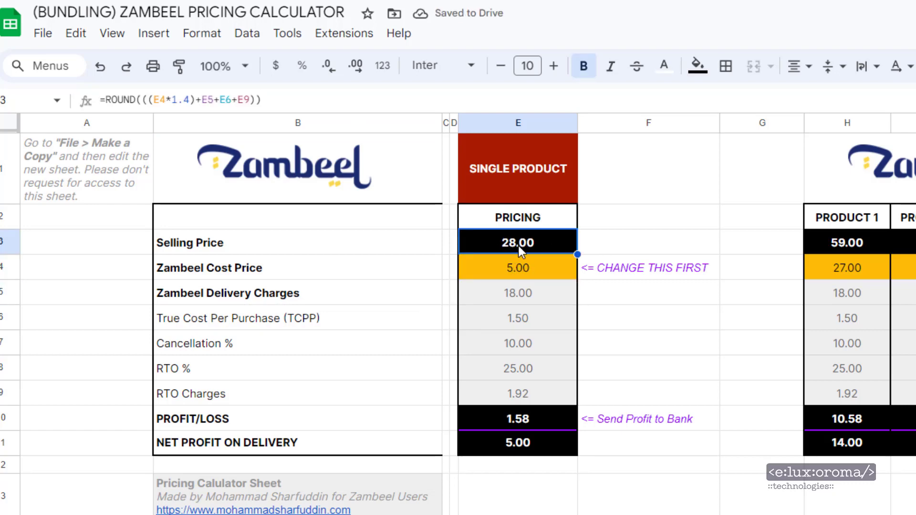
left_click(508, 454)
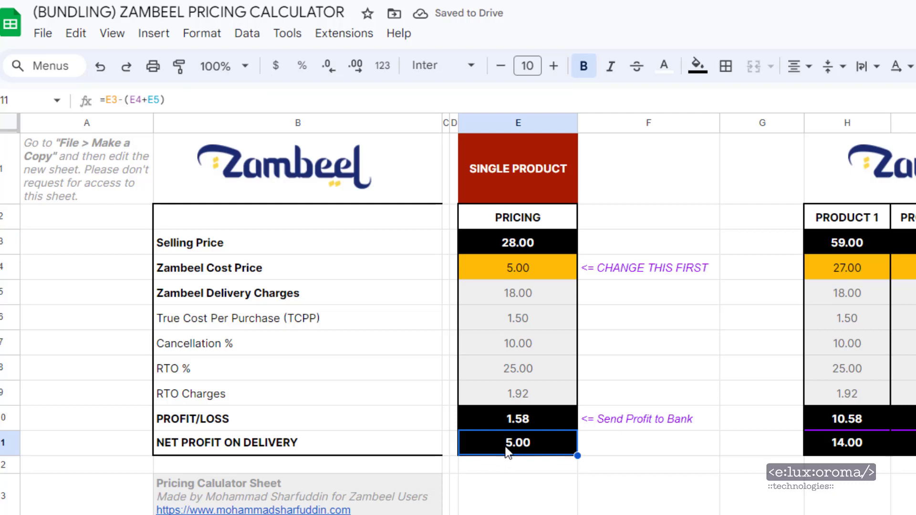
left_click(525, 504)
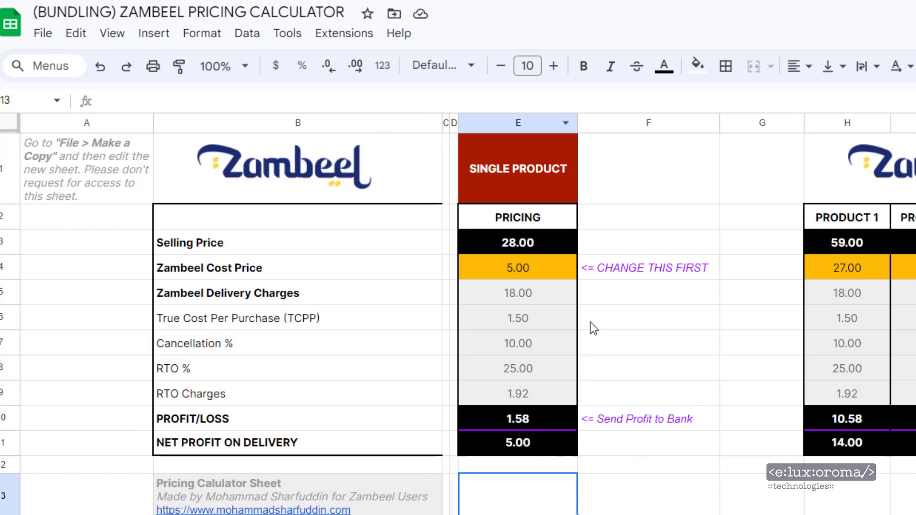
- Change the single product's Zambeel Cost Price back to 13
left_click(519, 271)
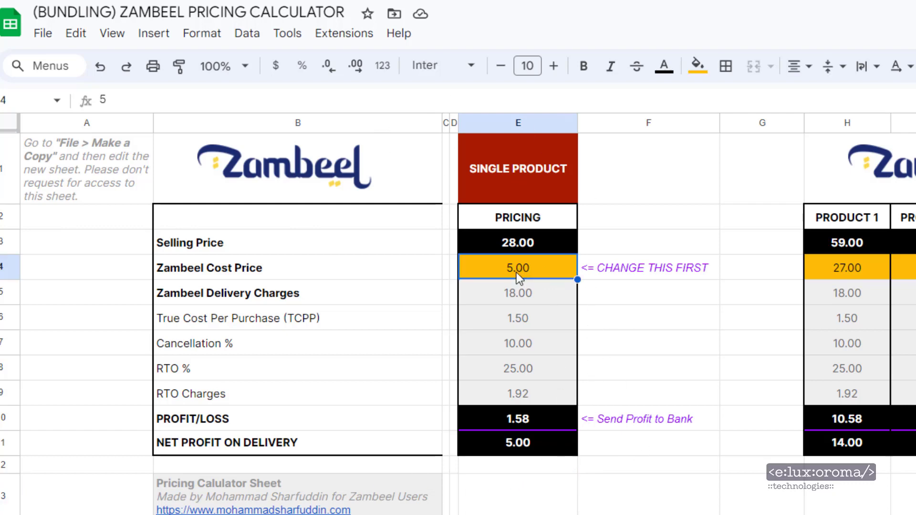
type("13")
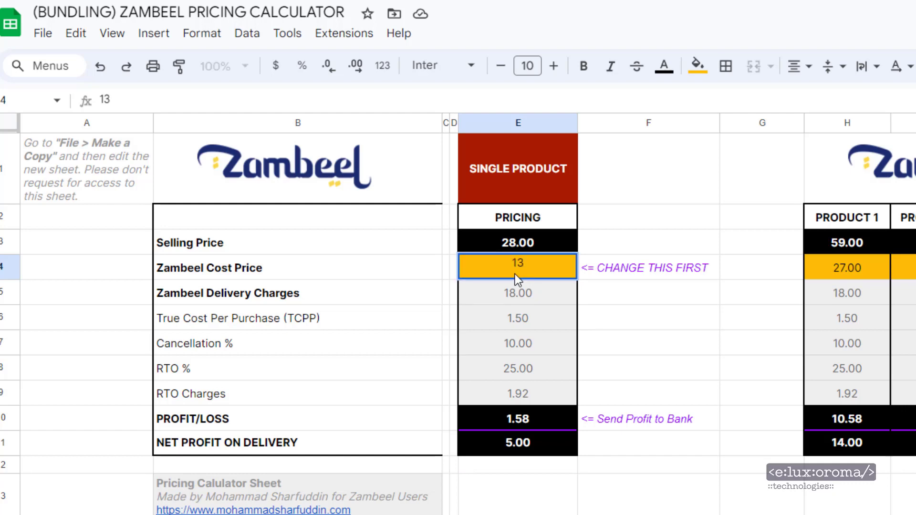
key("Return")
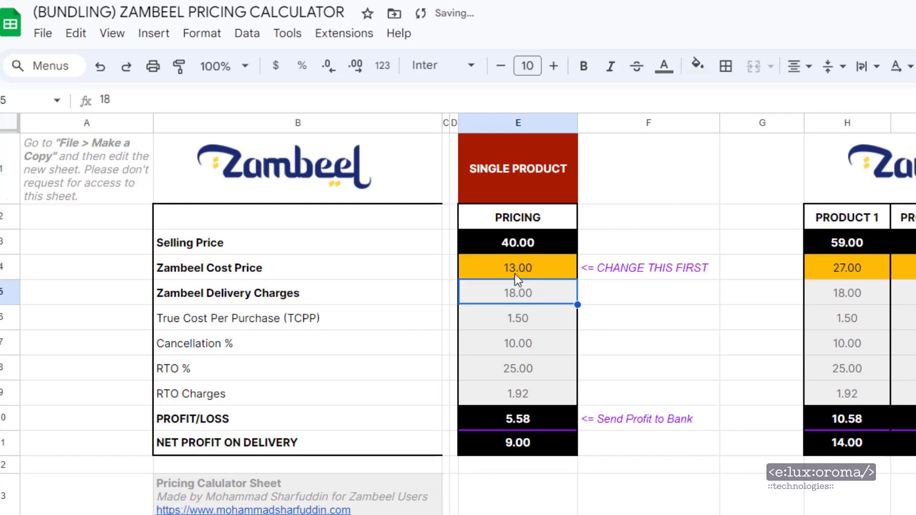
left_click(519, 271)
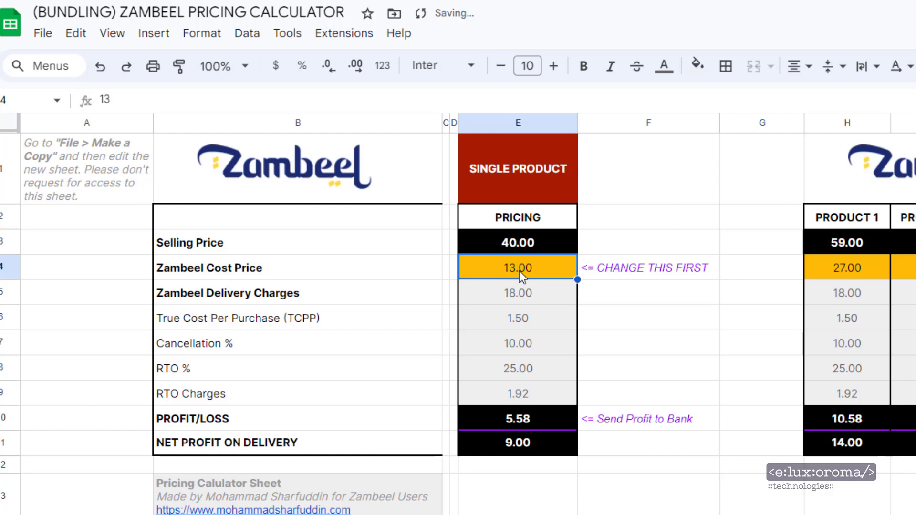
- Review the single product's Selling Price formula and its delivery, True Cost Per Purchase, cancellation, RTO % and RTO Charges cells
left_click(514, 242)
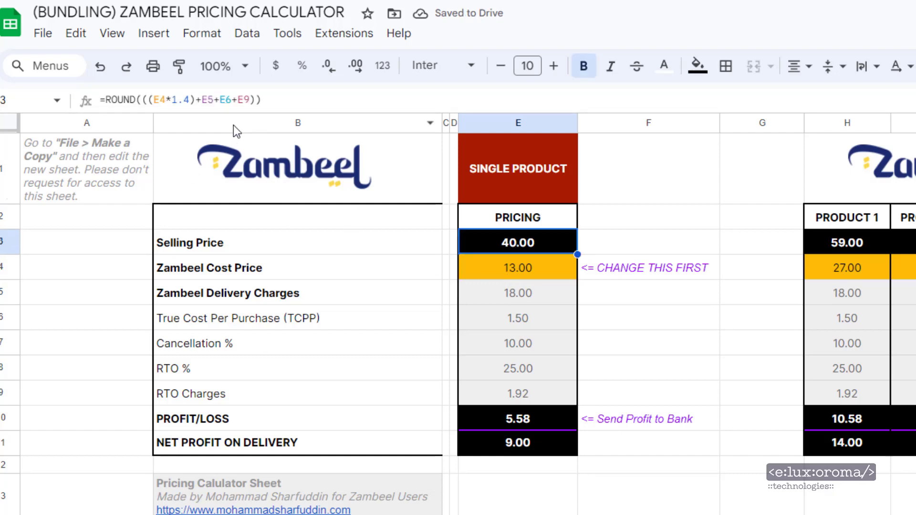
left_click(534, 293)
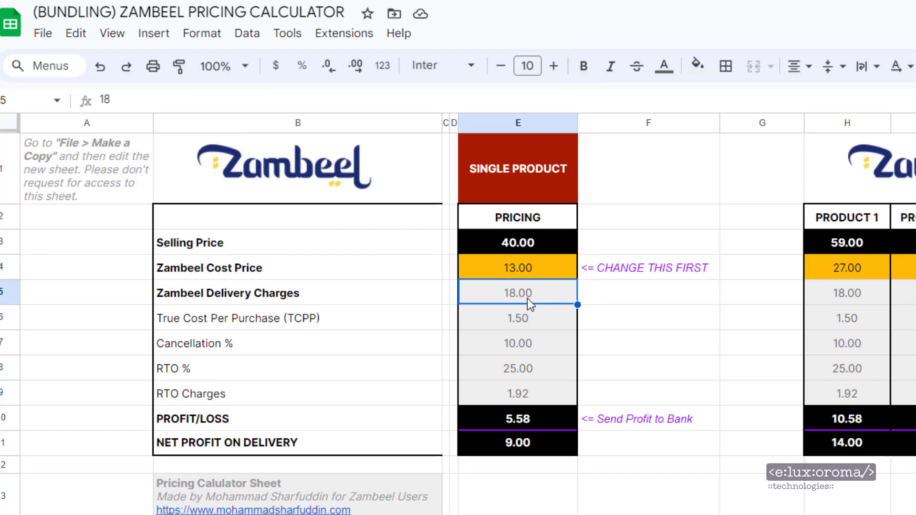
left_click(522, 321)
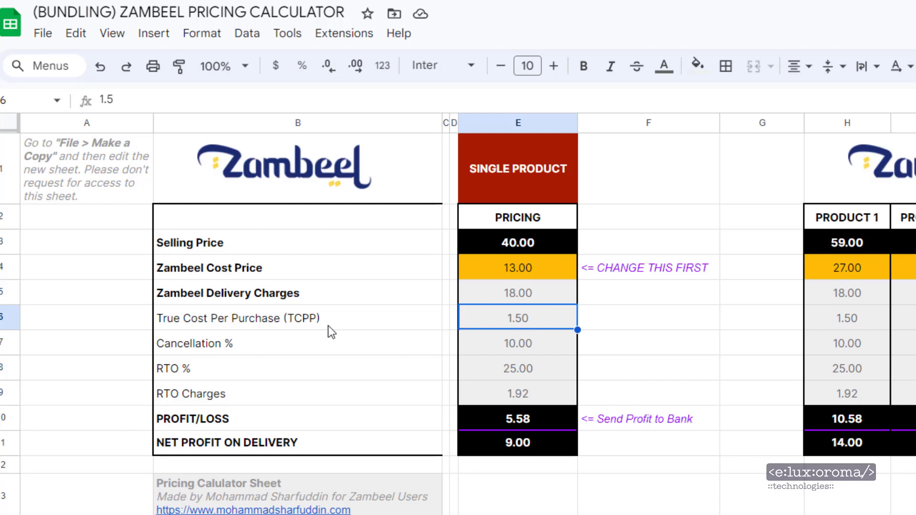
left_click(280, 326)
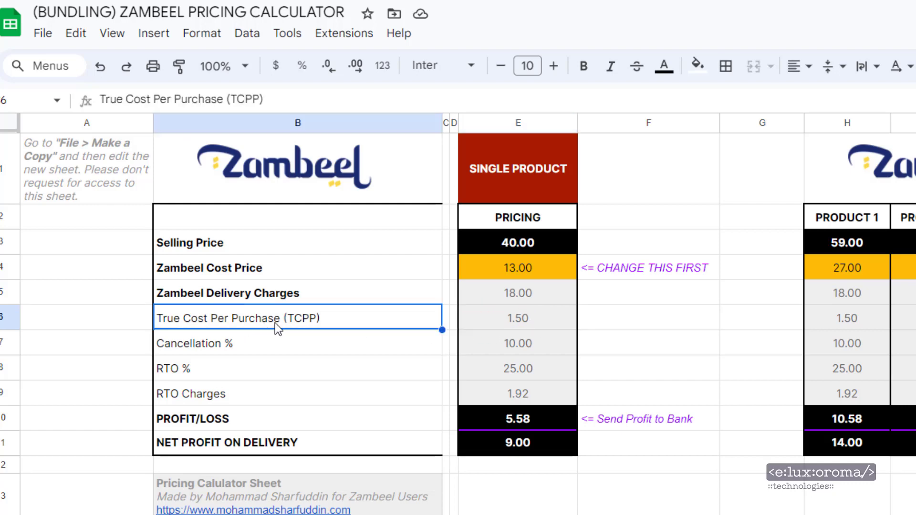
left_click(530, 319)
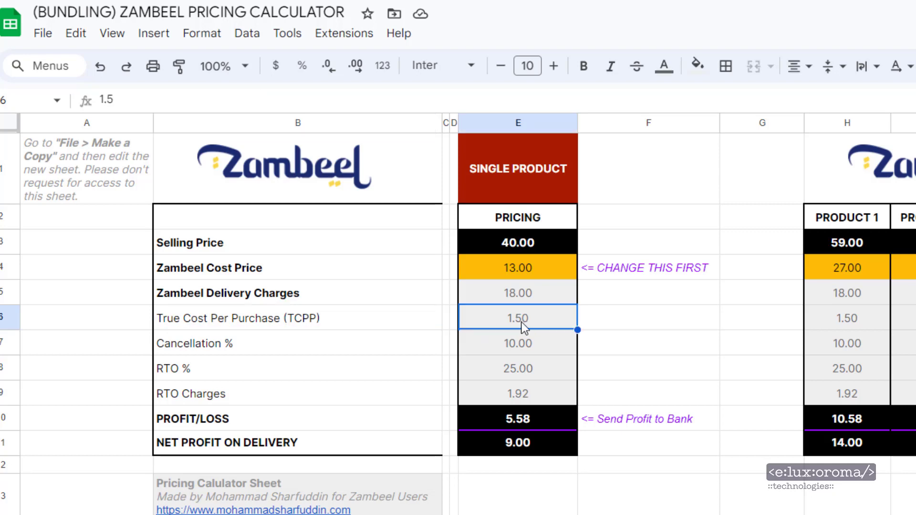
left_click(540, 345)
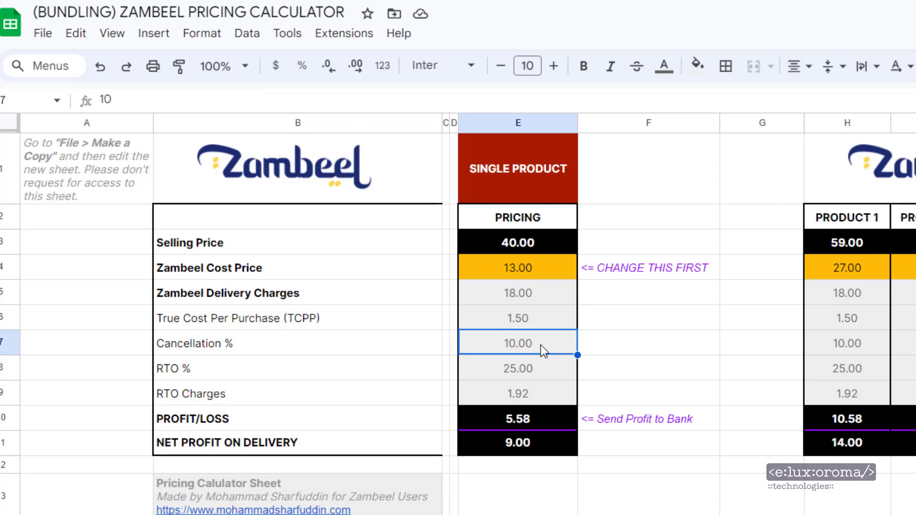
left_click(536, 371)
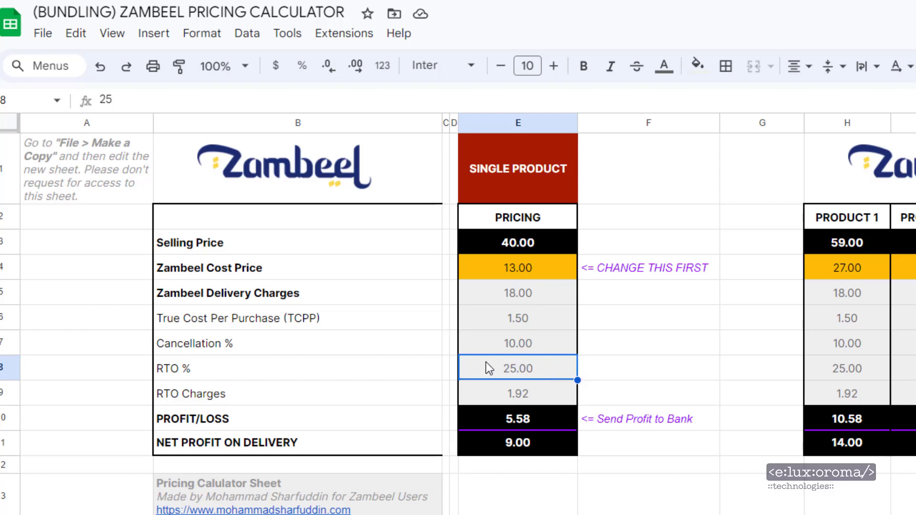
left_click(522, 398)
- Enter 5 in the empty cell F9 beside the single product's RTO Charges and clear it again
left_click(620, 394)
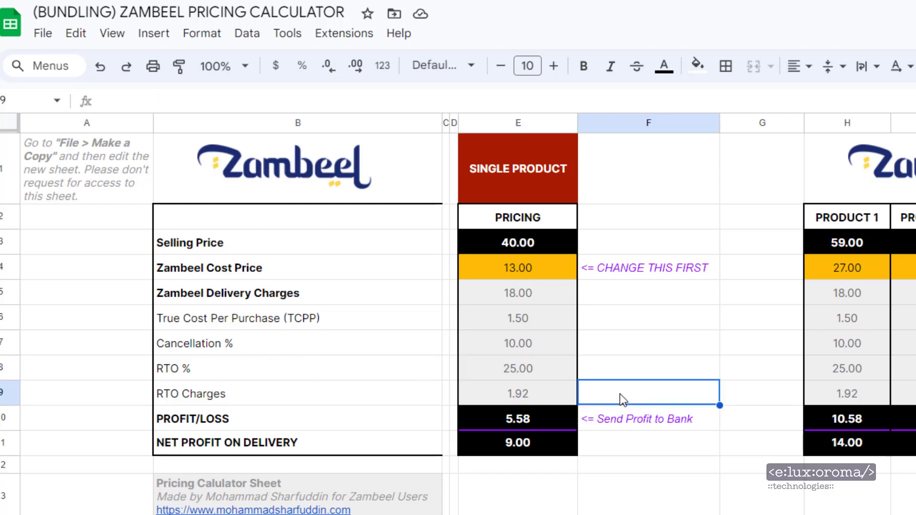
type("5")
key("Return")
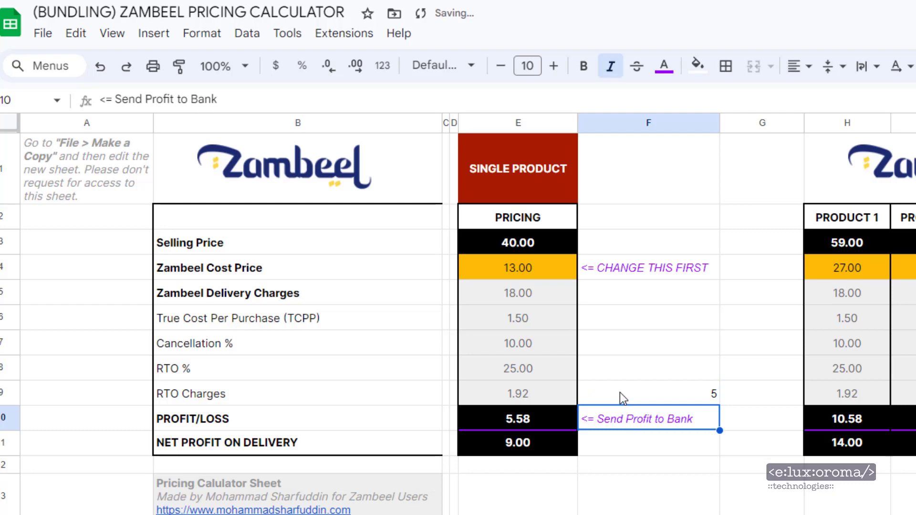
left_click(620, 392)
key("Delete")
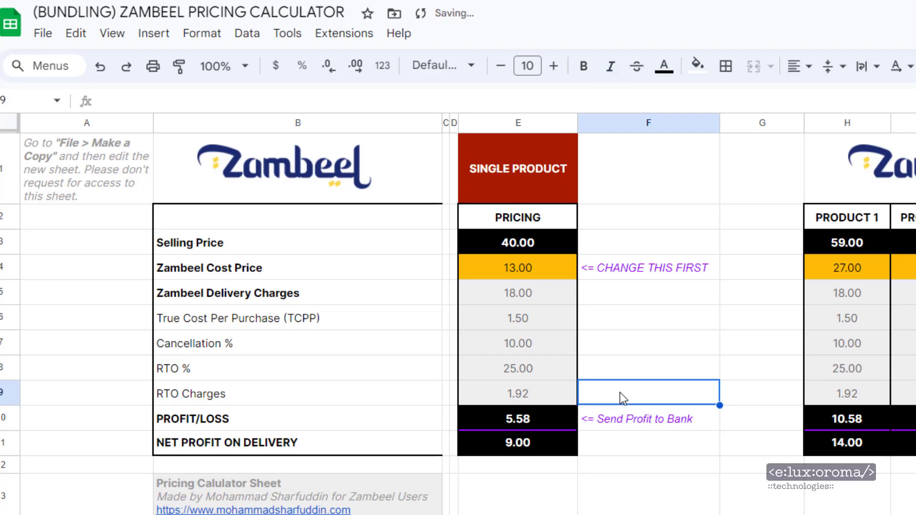
- Inspect the formula behind the single product's RTO Charges in E9
left_click(549, 390)
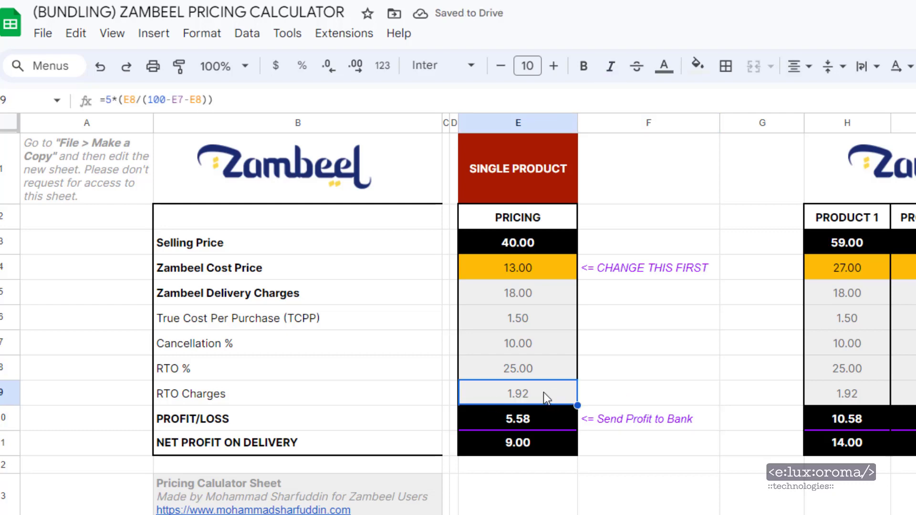
- Review the single product's RTO % and Cancellation % cells and the RTO Charges formula that uses them
left_click(532, 369)
left_click(535, 349)
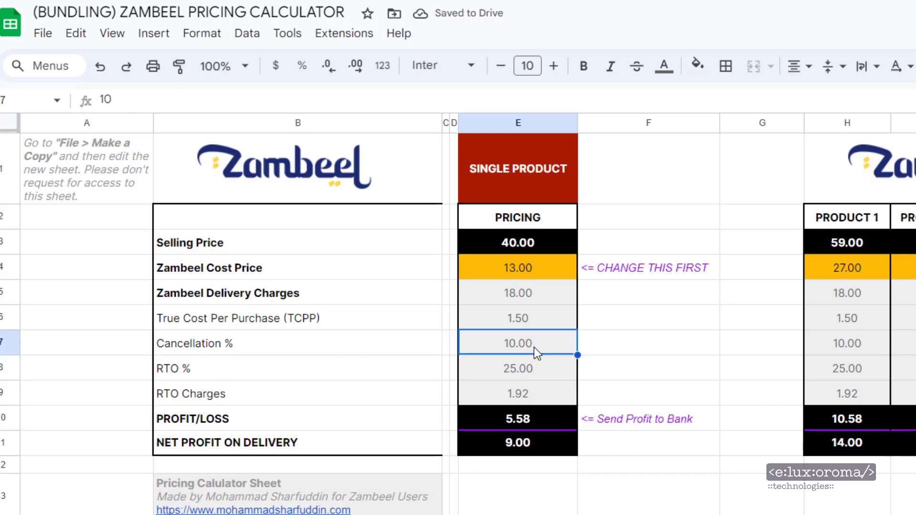
left_click(534, 389)
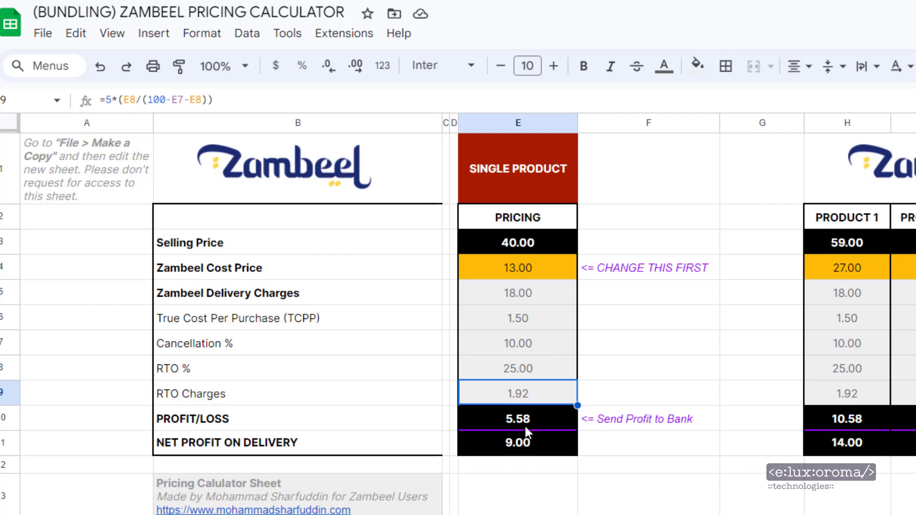
- Enter a trial value of 5 in F9 beside the RTO Charges, delete it, and return to E9
left_click(620, 388)
type("5")
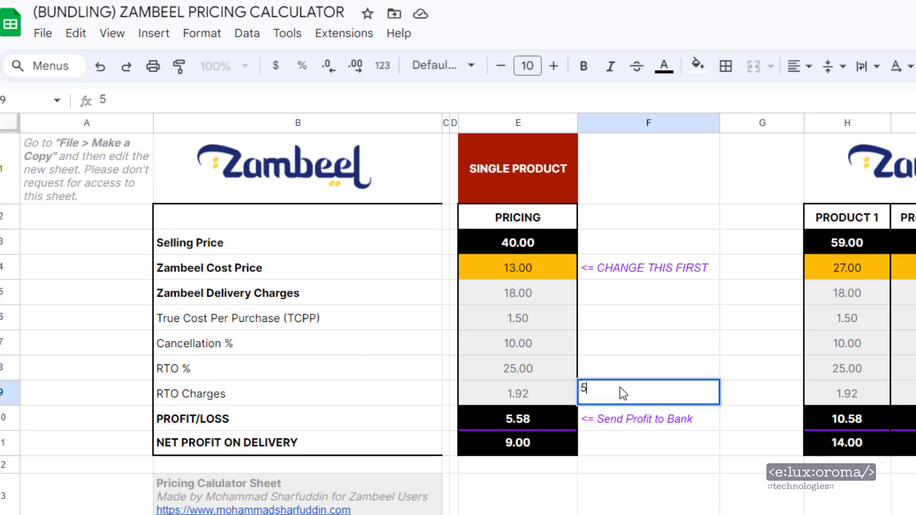
key("Return")
left_click(620, 387)
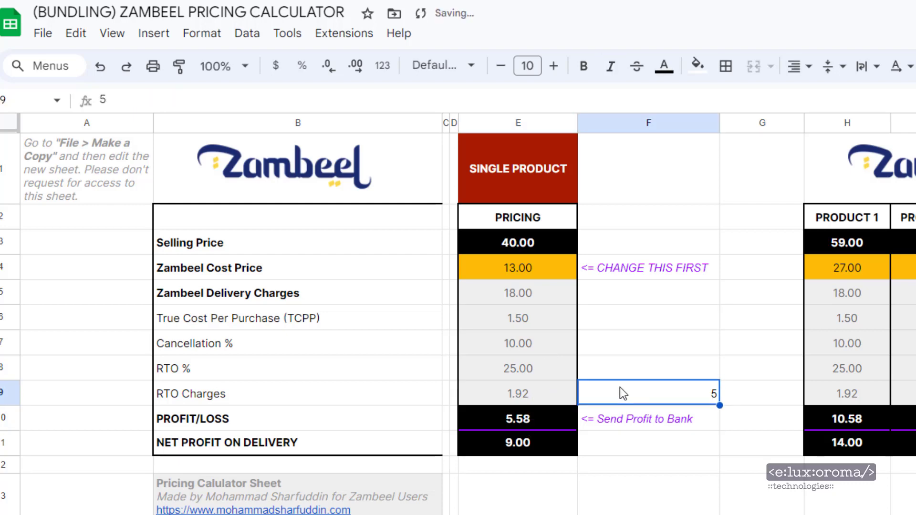
key("Delete")
left_click(532, 403)
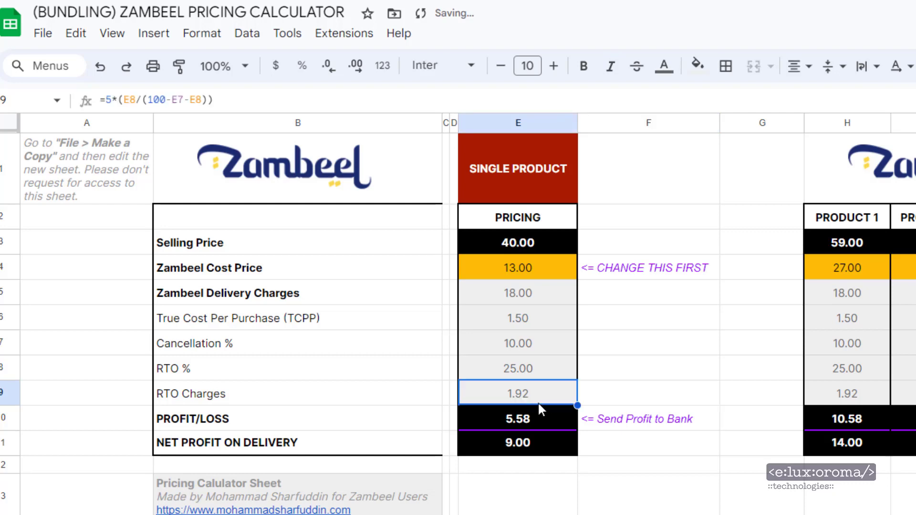
- Examine the single product's Selling Price formula in E3, highlighting its E4*1.4 cost price markup
left_click(679, 339)
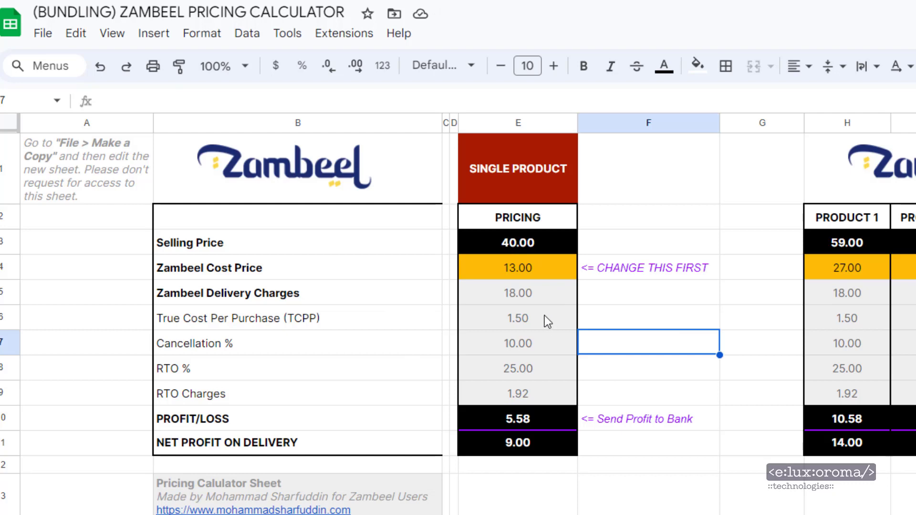
left_click(526, 241)
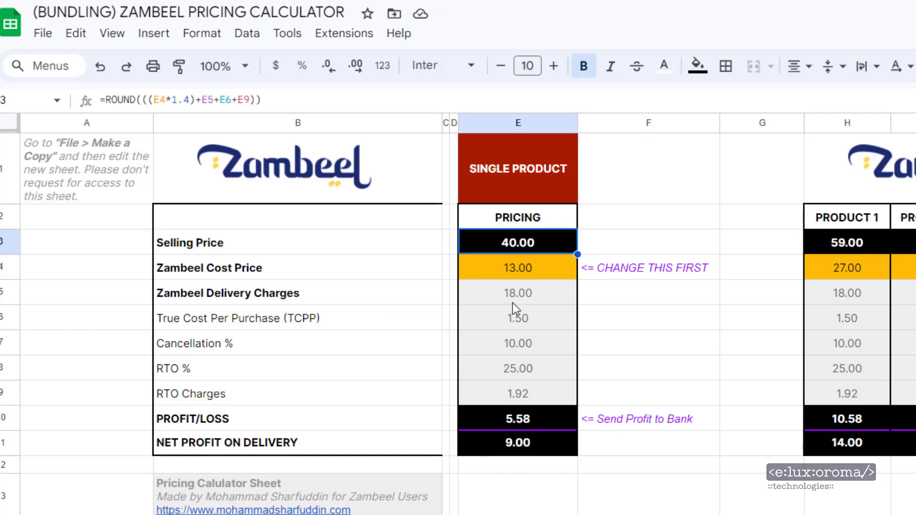
left_click(519, 275)
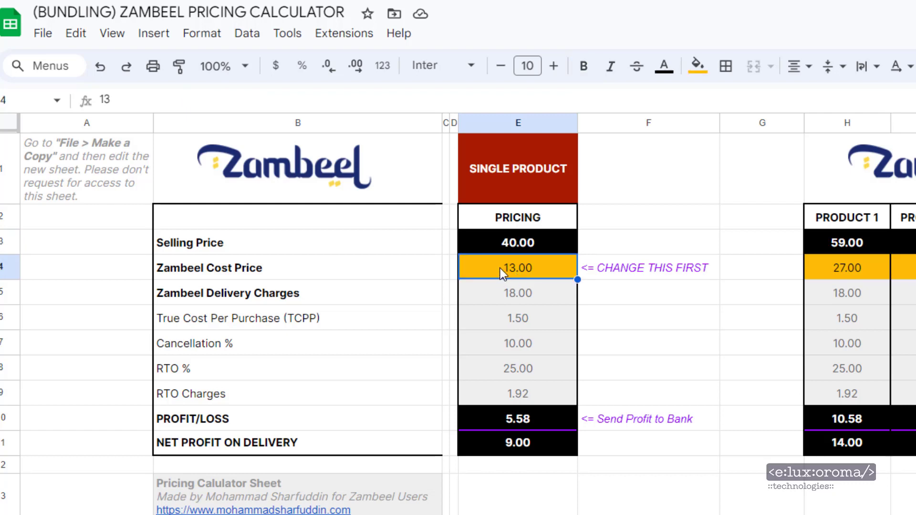
left_click(514, 244)
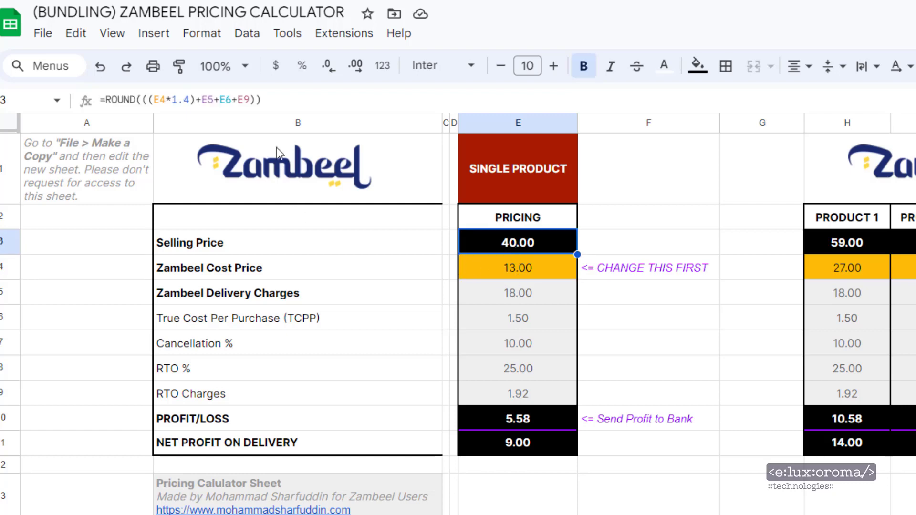
left_click(192, 100)
double_click(186, 100)
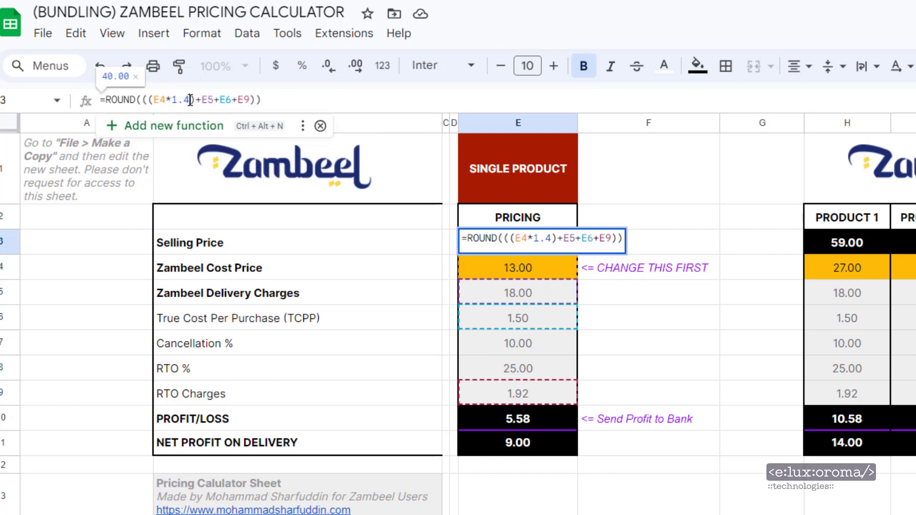
left_click_drag(190, 100, 148, 99)
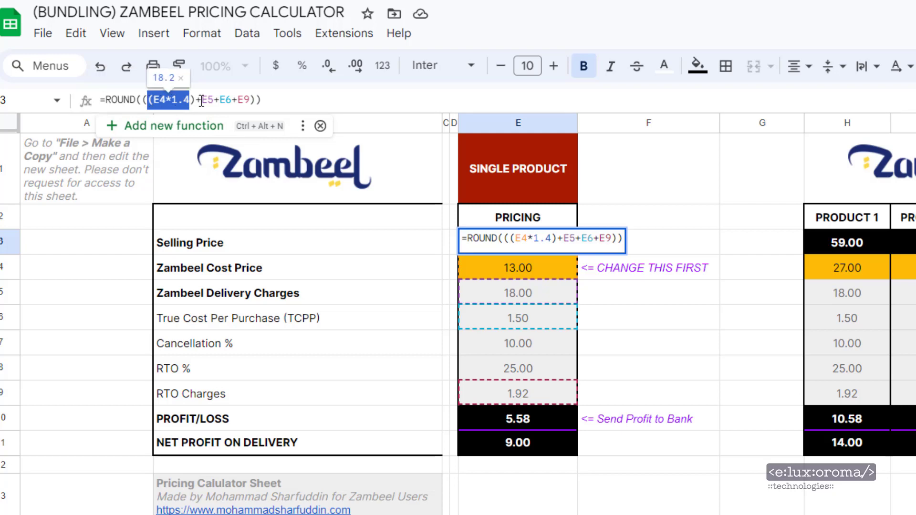
- Examine the E5, E6 and E9 terms of the Selling Price formula and leave the formula as it is
left_click(534, 295)
double_click(531, 241)
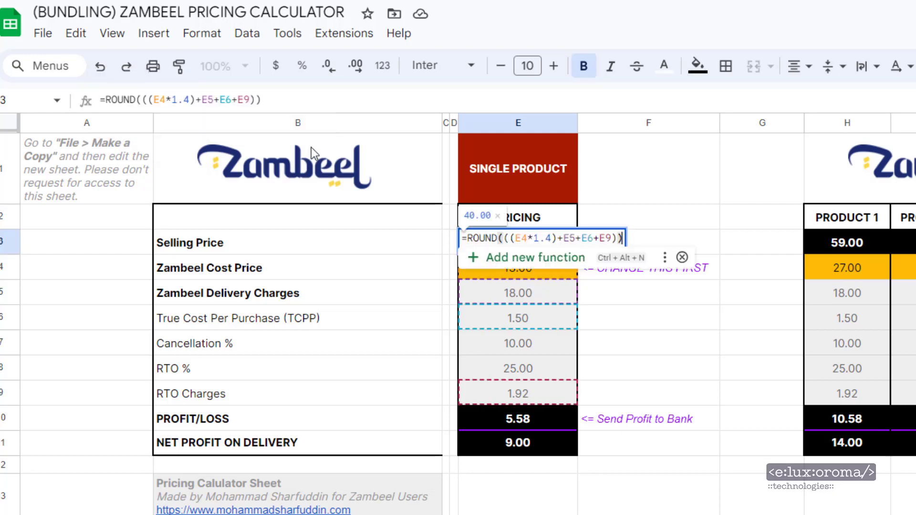
left_click_drag(214, 99, 232, 100)
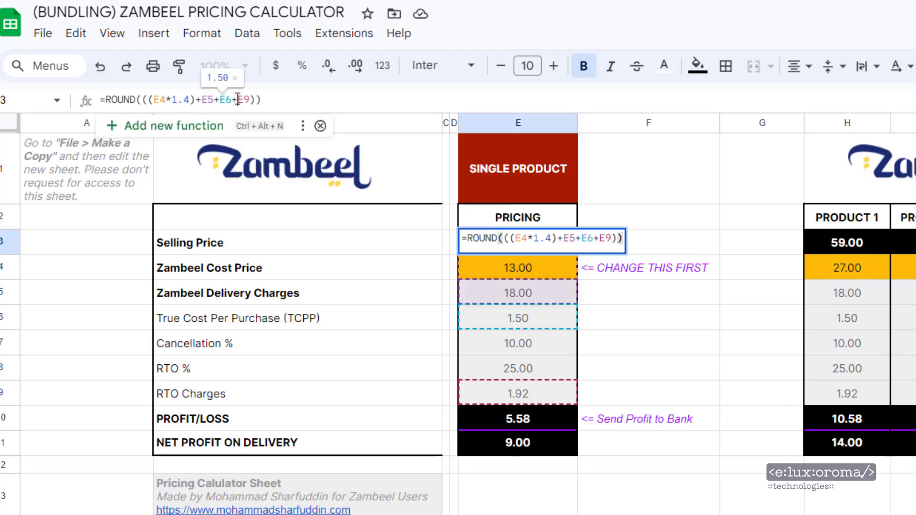
left_click_drag(232, 99, 251, 99)
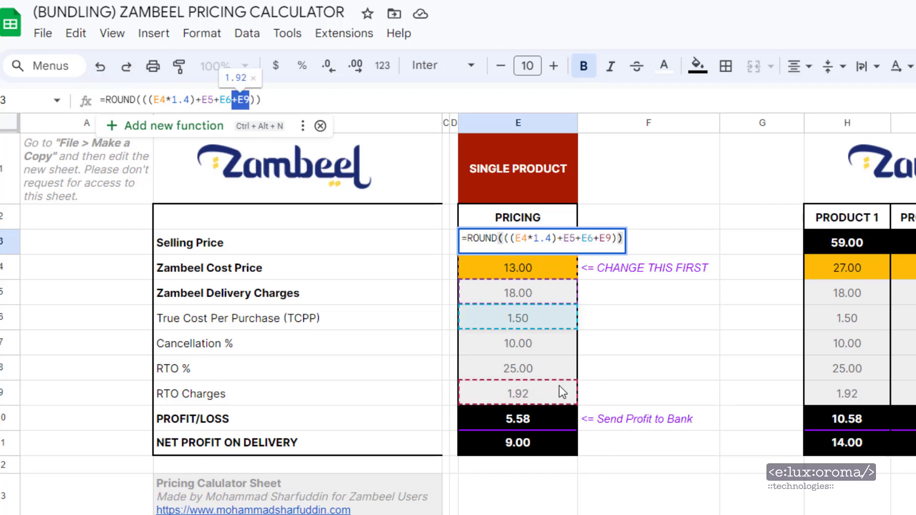
key("Return")
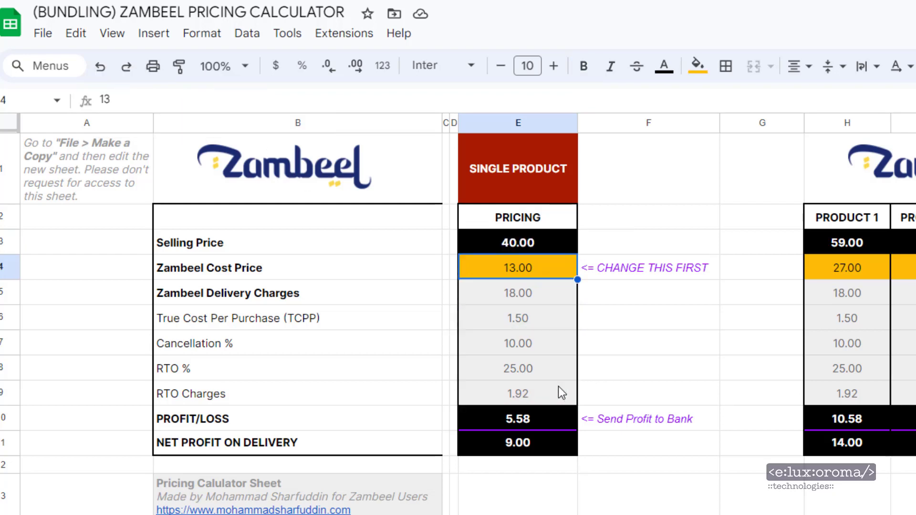
- Inspect the single product's Selling Price, Net Profit on Delivery, Profit/Loss and Reinvest in Ads formulas
left_click(538, 248)
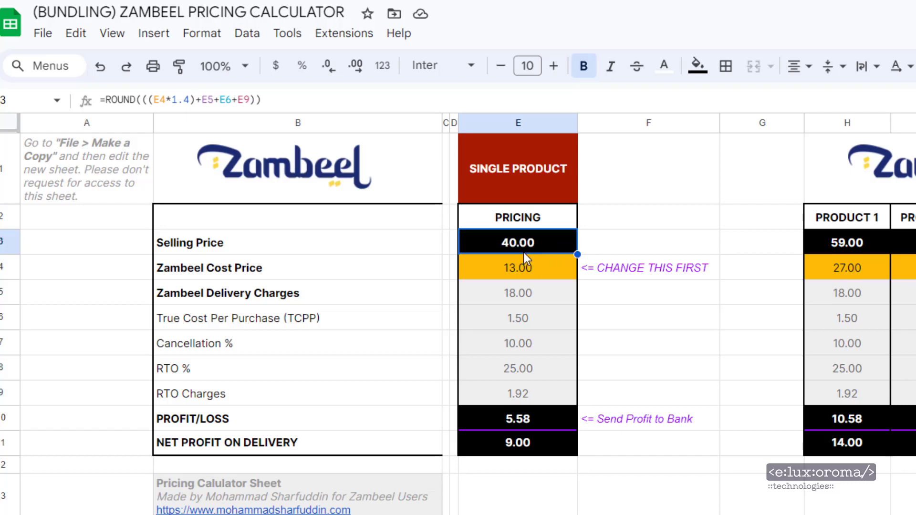
left_click(527, 451)
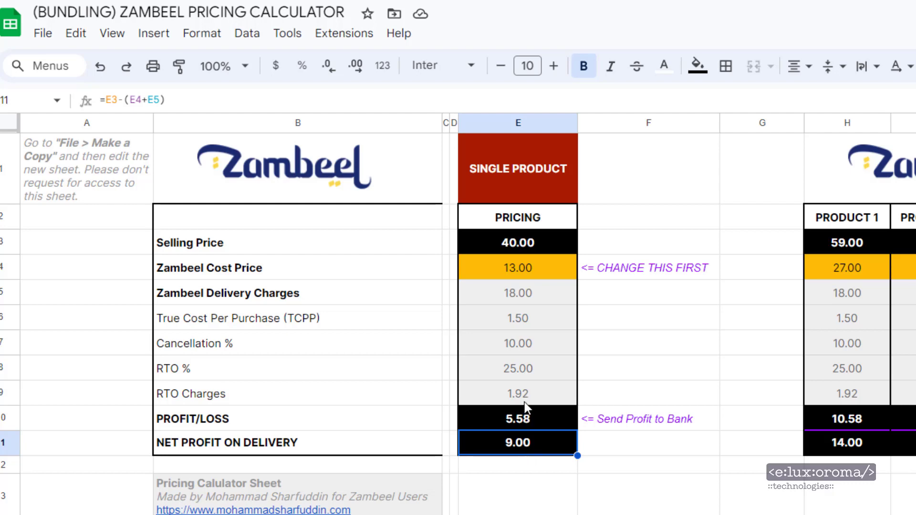
left_click(540, 418)
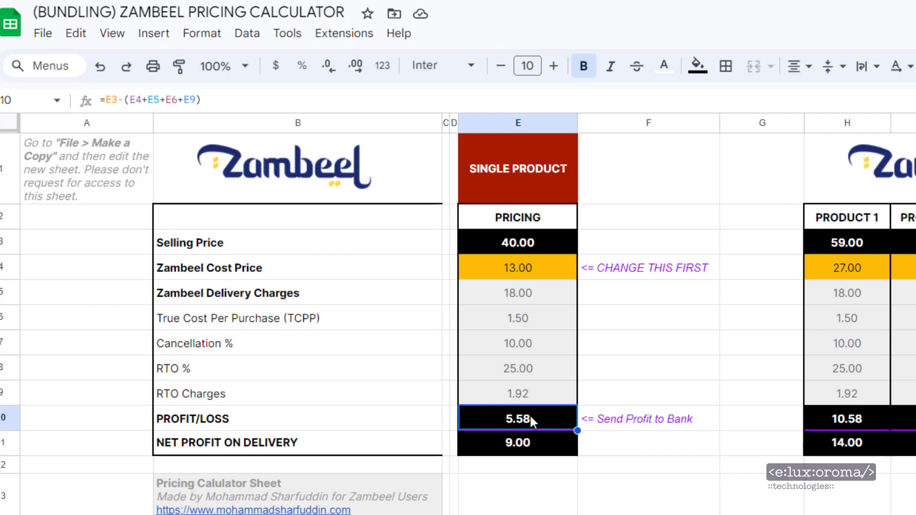
left_click(532, 514)
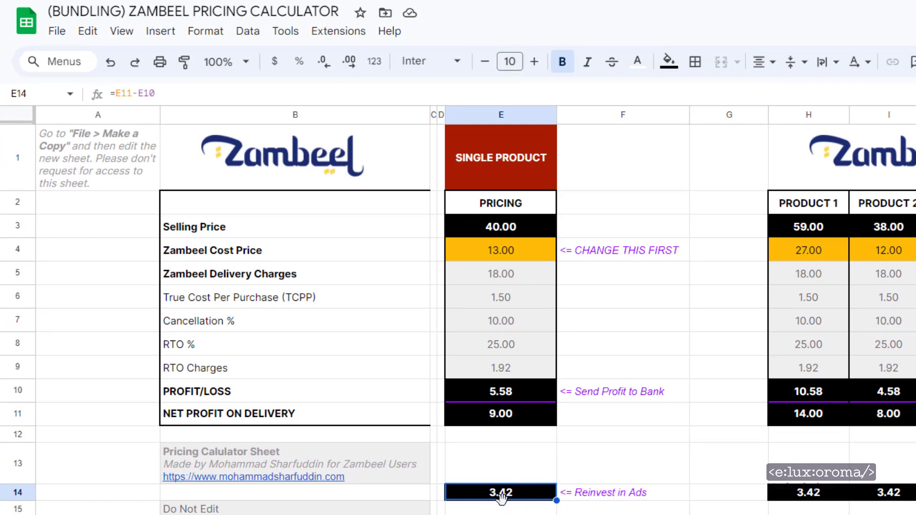
left_click(534, 227)
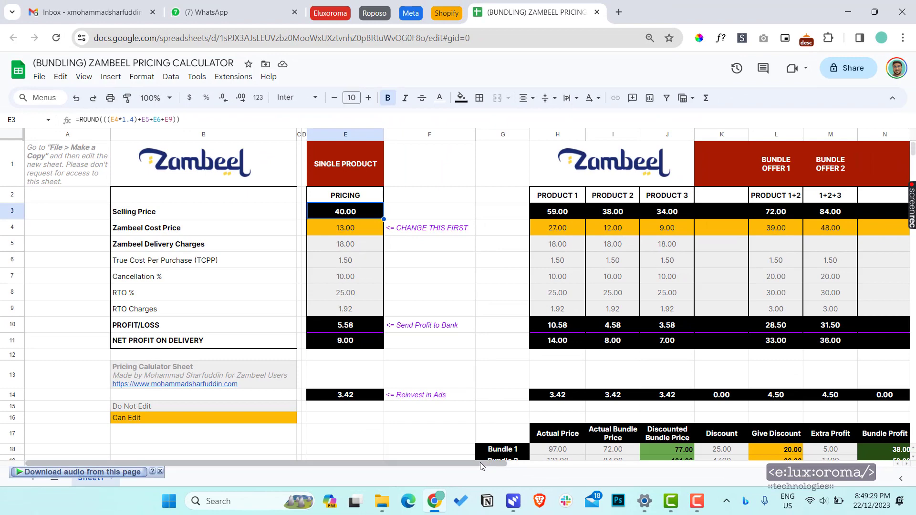
- Look over the bundling section and select the Product 1 to Product 3 pricing block, H2:J11
left_click_drag(519, 466, 596, 467)
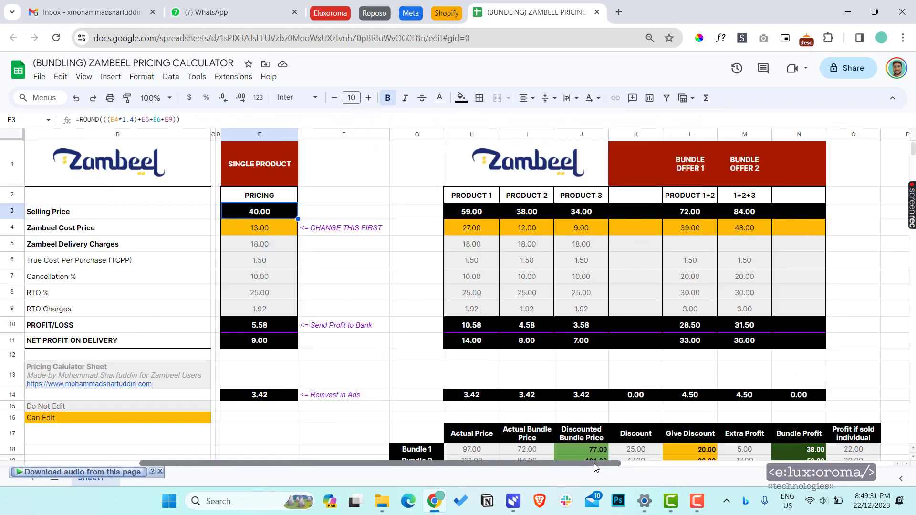
left_click(408, 201)
scroll(408, 201, "down", 1)
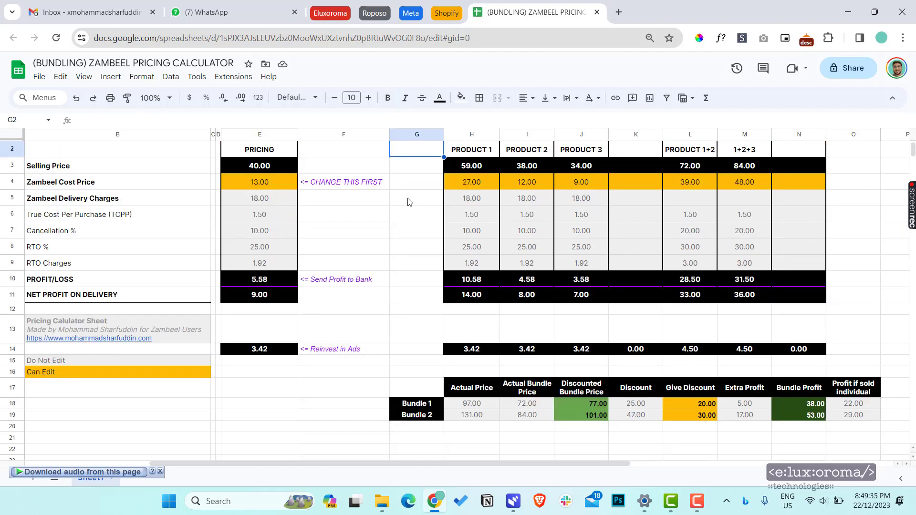
scroll(408, 200, "up", 1)
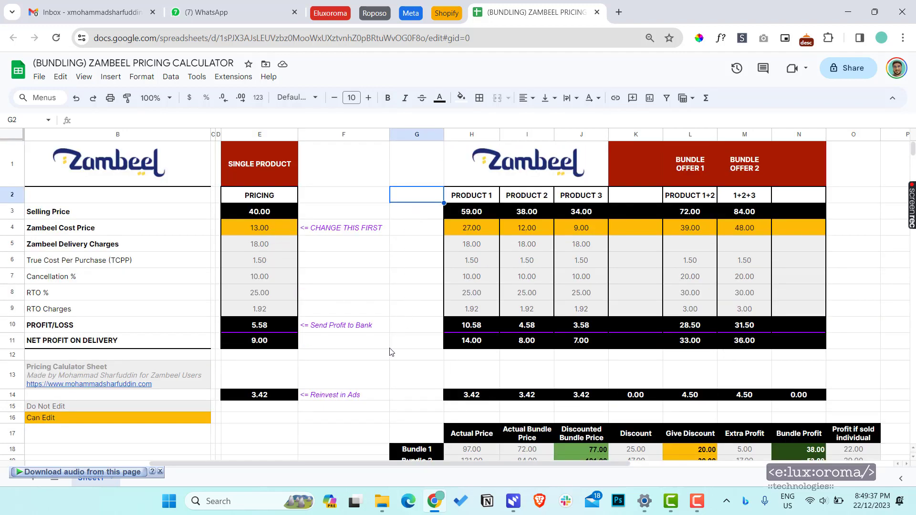
left_click(262, 343)
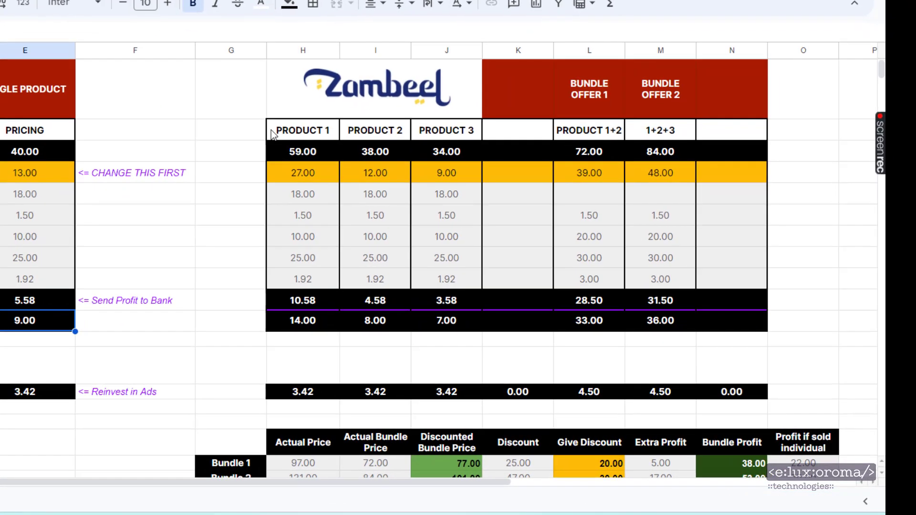
left_click_drag(442, 192, 568, 198)
left_click_drag(435, 138, 480, 328)
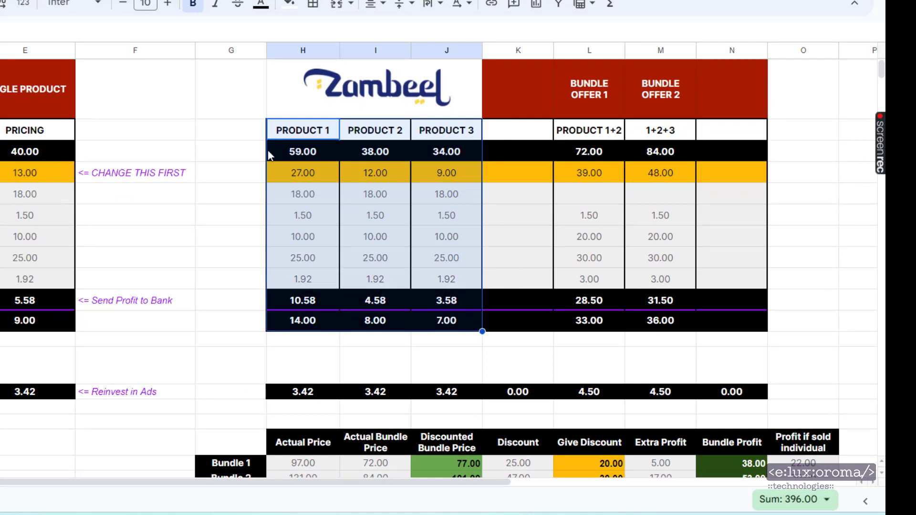
- Compare the Zambeel Cost Price cells of Products 1, 2 and 3 with the single product's cost price
left_click(293, 177)
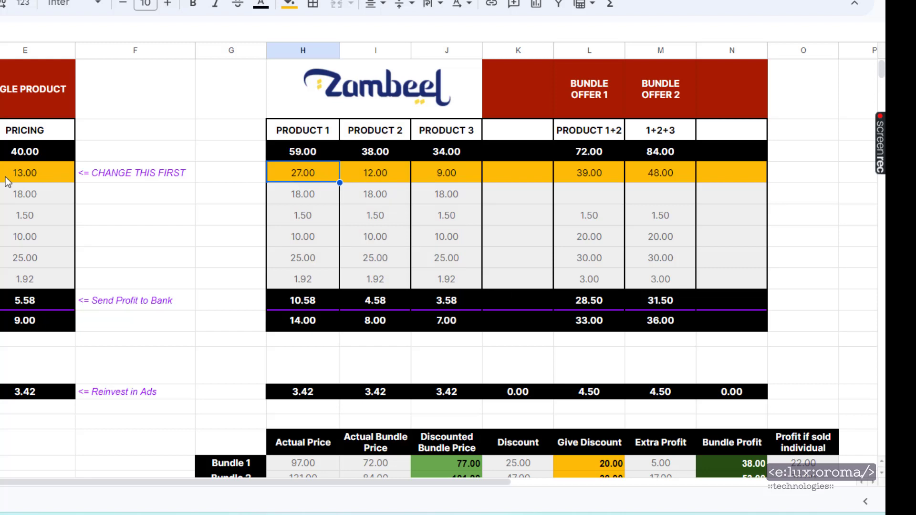
left_click(8, 179)
left_click(303, 177)
left_click(388, 180)
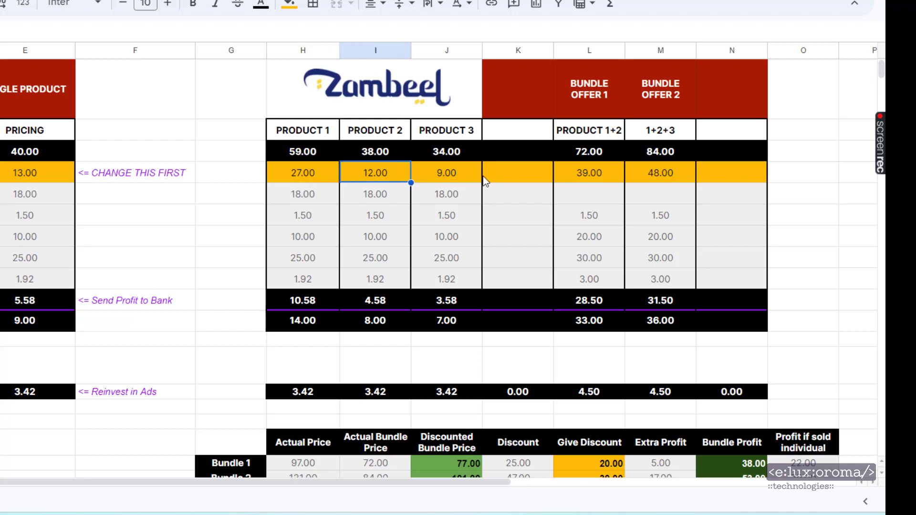
left_click(442, 176)
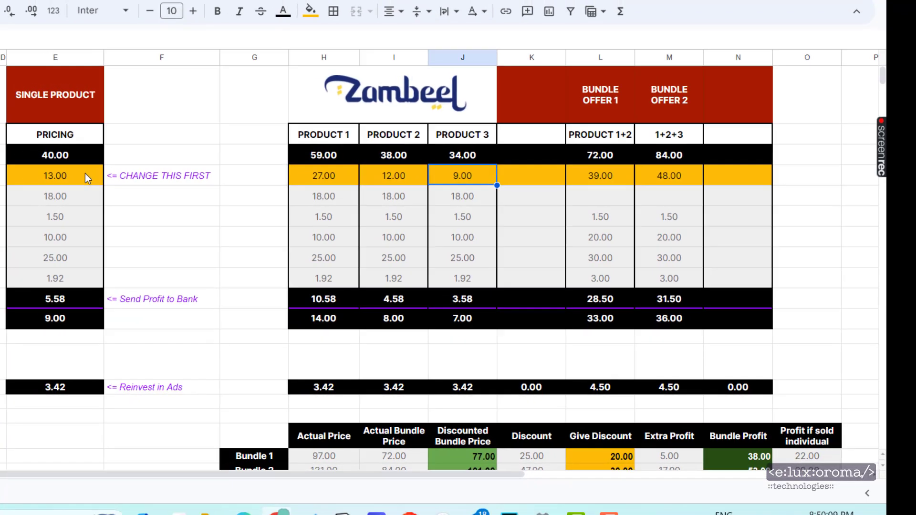
- Set the single product's Zambeel Cost Price to 27 and compare its Selling Price with Product 1's
left_click(41, 173)
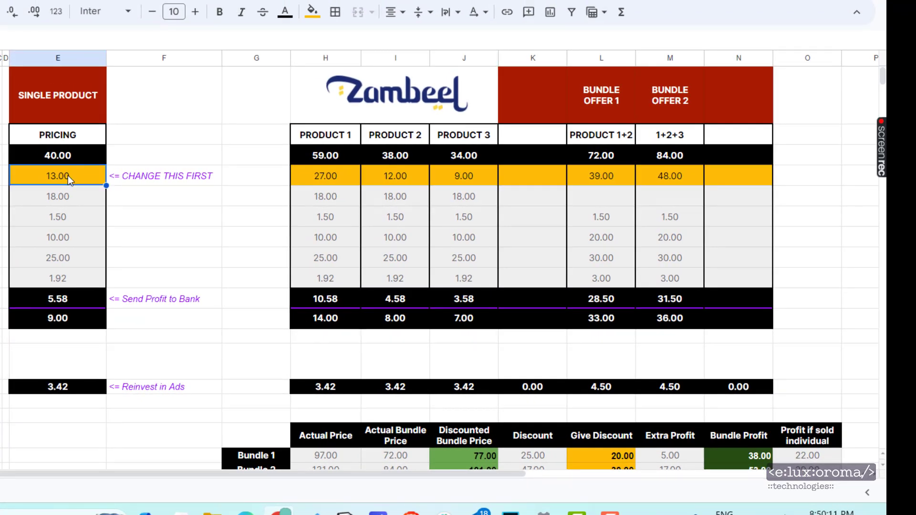
type("27")
key("Return")
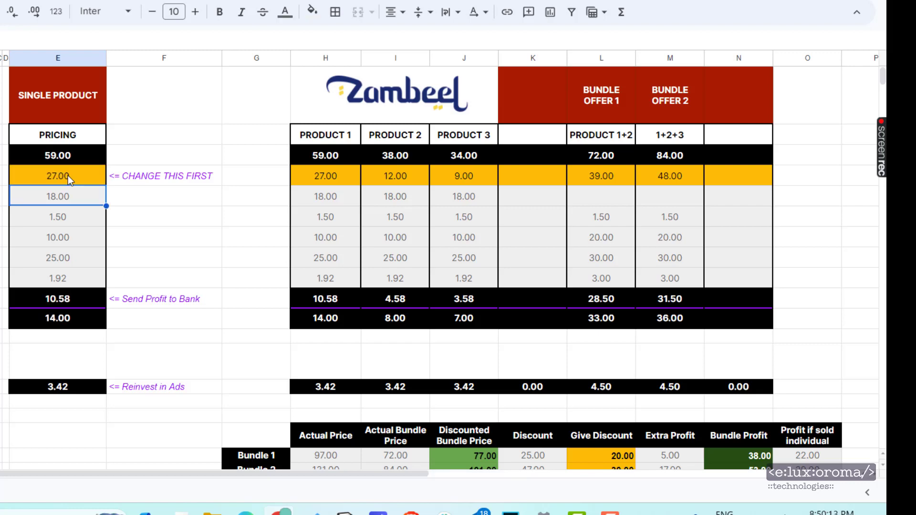
left_click(73, 150)
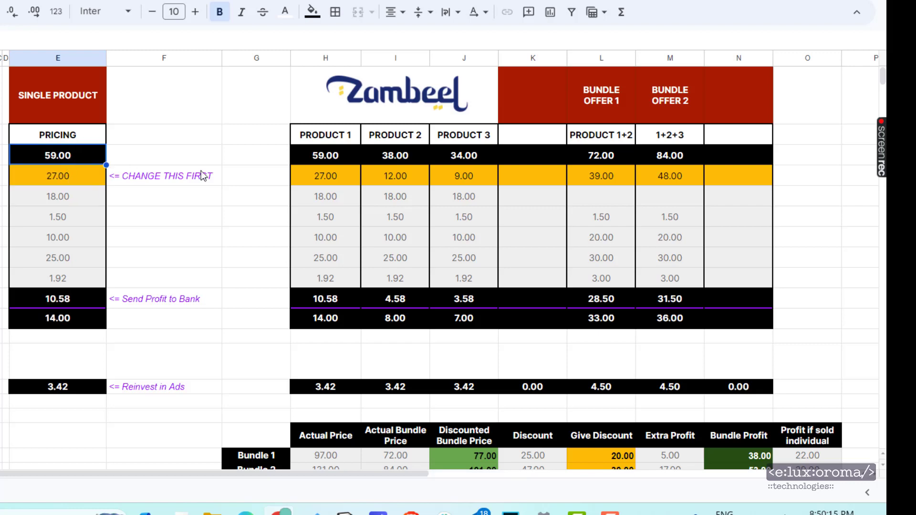
left_click(322, 158)
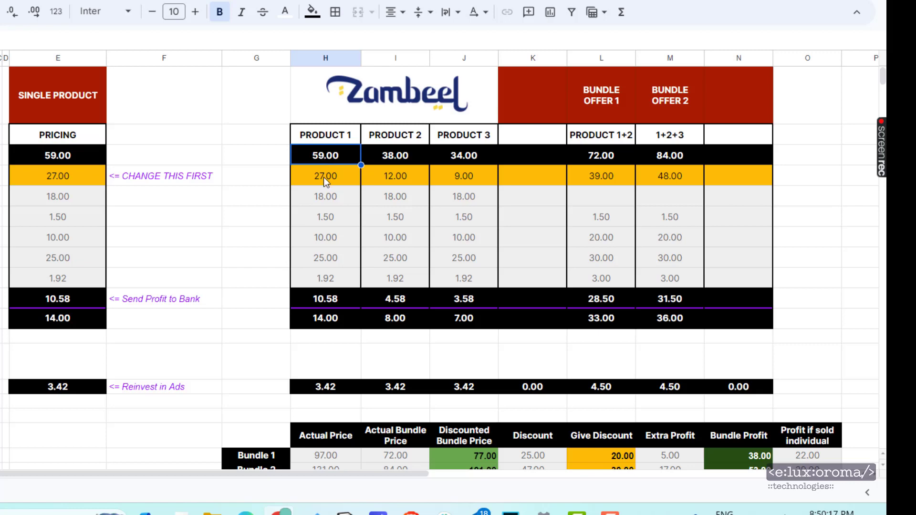
- Set the single product's Zambeel Cost Price to 12 and check its Selling Price against Product 2's
left_click(56, 175)
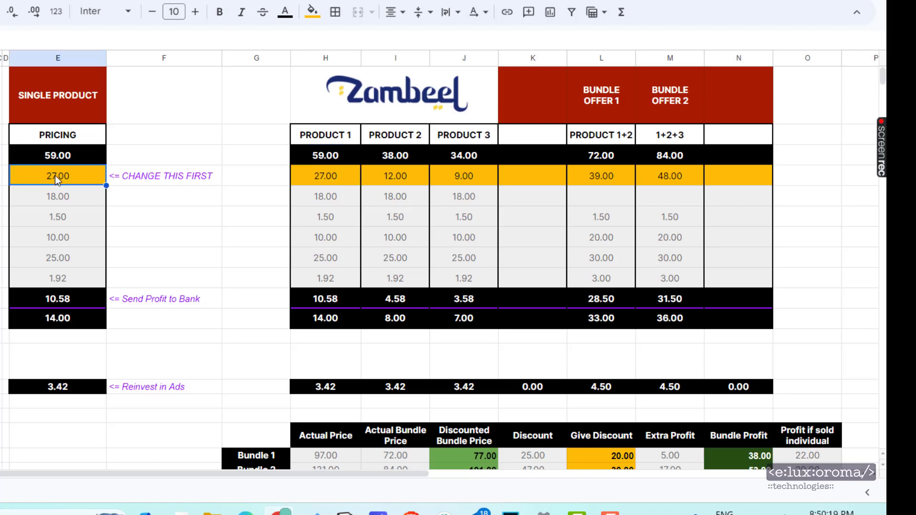
type("12")
key("Return")
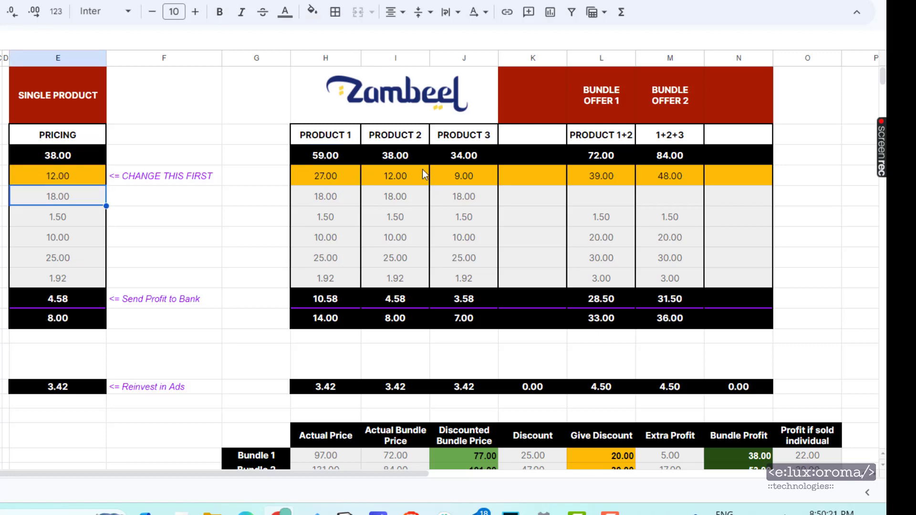
left_click(399, 156)
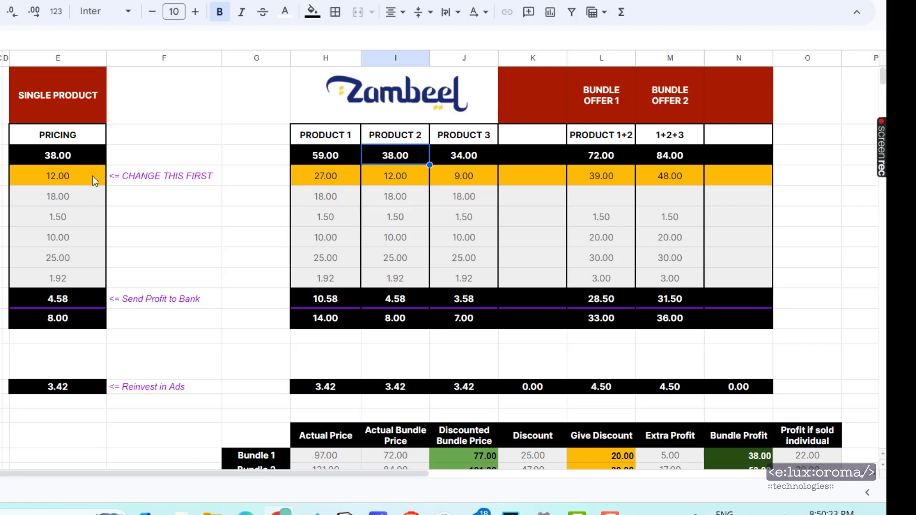
- Set the single product's Zambeel Cost Price to 9 and compare its Selling Price with Product 3's
left_click(468, 179)
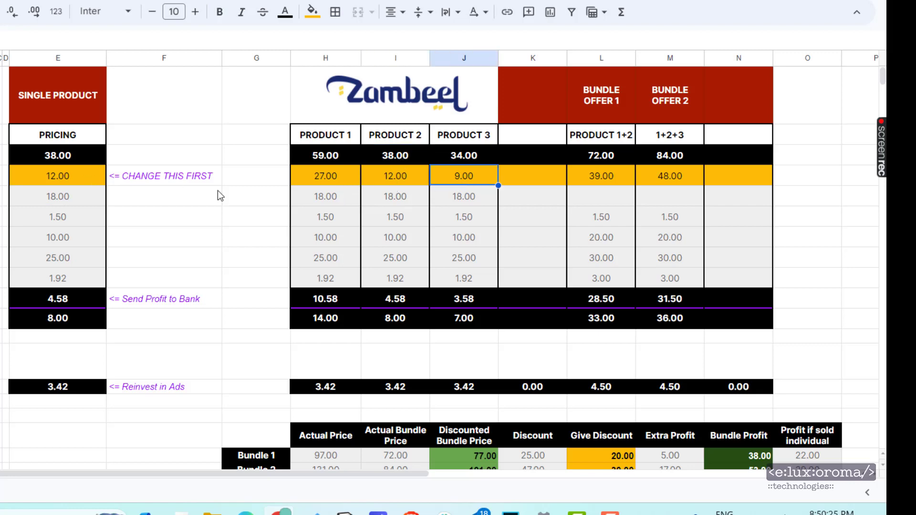
left_click(38, 177)
type("9.00")
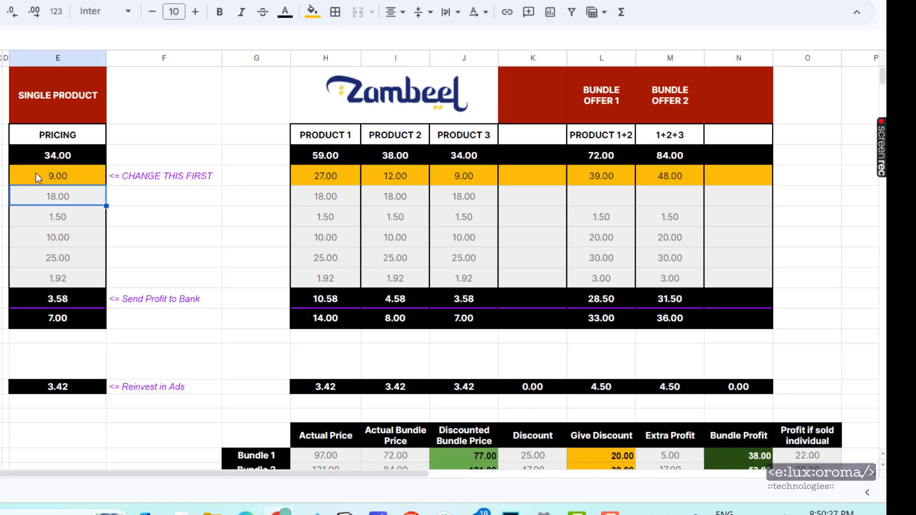
left_click(44, 162)
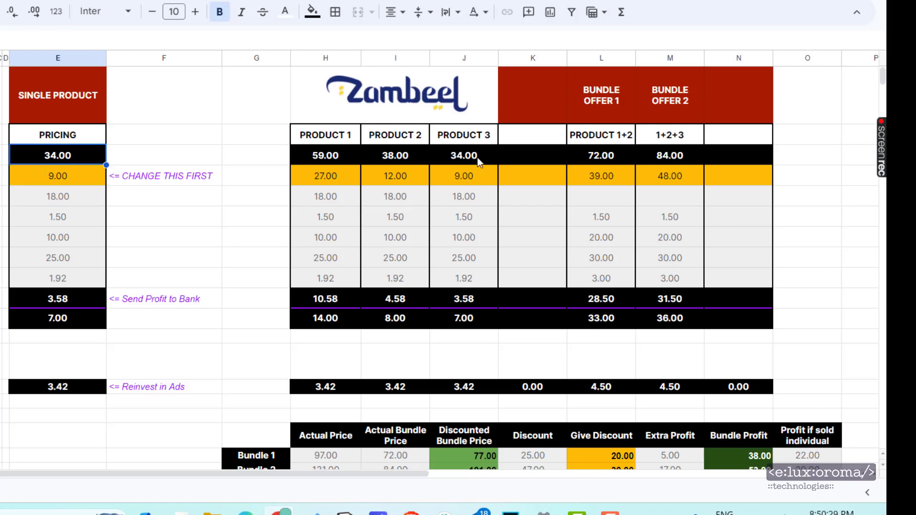
left_click_drag(476, 155, 339, 159)
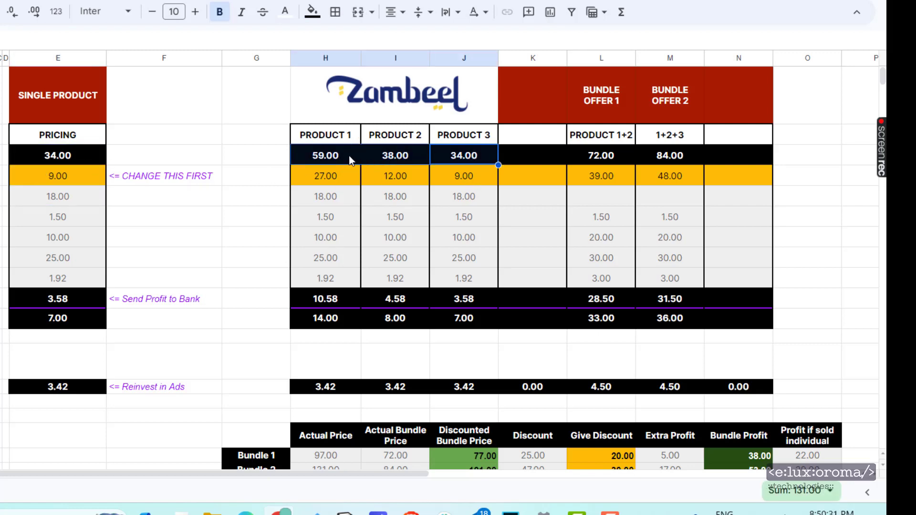
- Review the final profit in row 11 for each of Products 1, 2 and 3
left_click(332, 197)
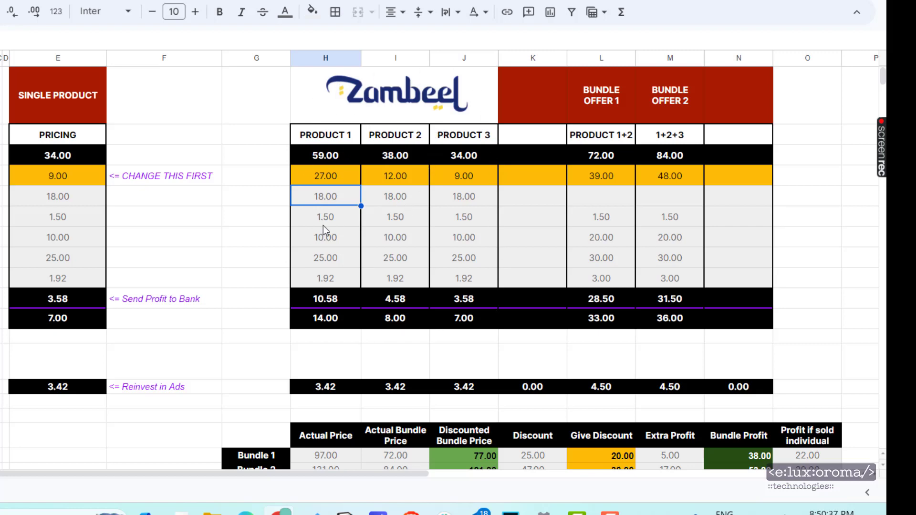
left_click(341, 136)
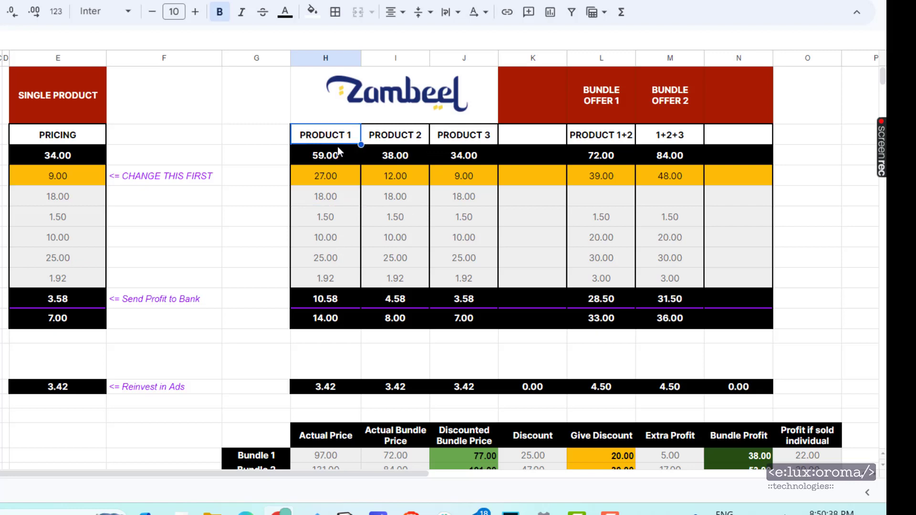
left_click(328, 323)
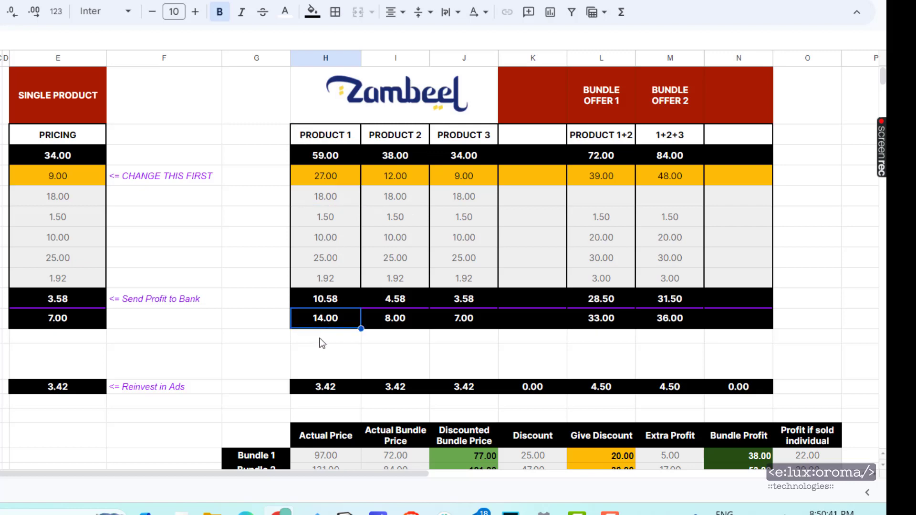
left_click(389, 135)
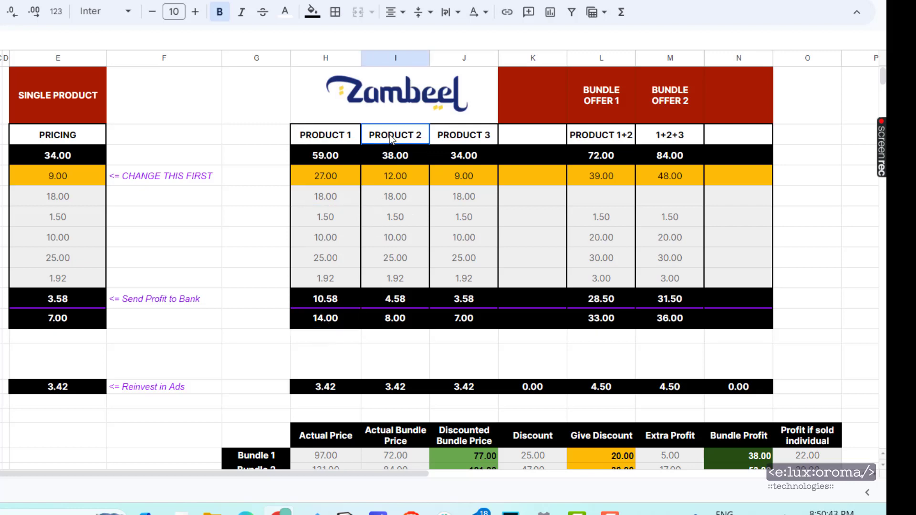
left_click(402, 319)
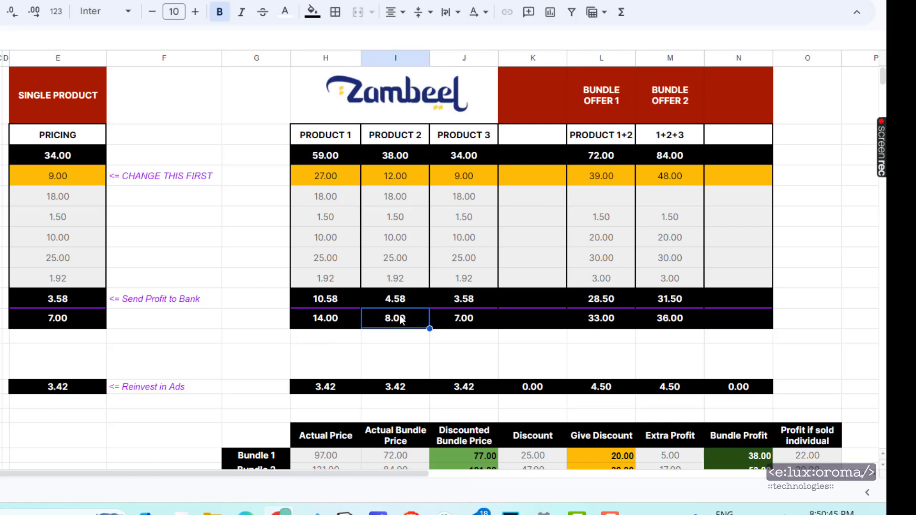
left_click(463, 138)
left_click(464, 325)
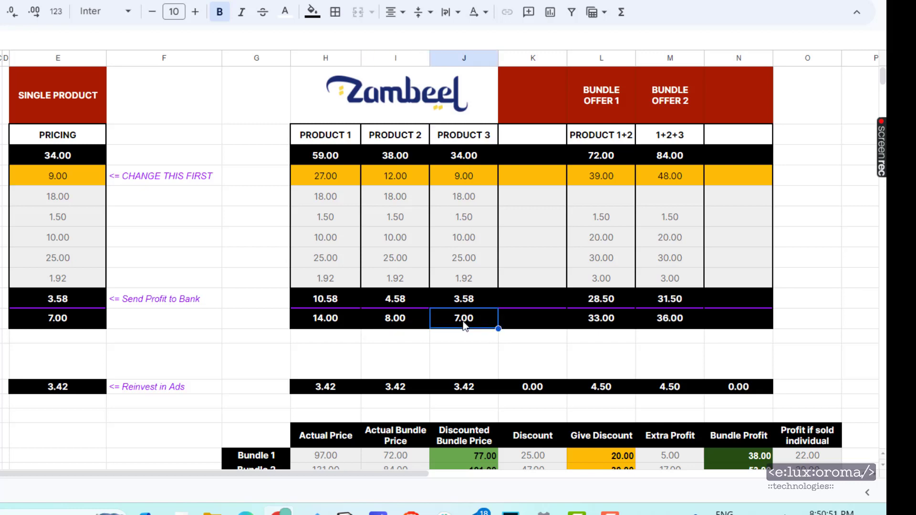
- Select the Product 1 to Product 3 pricing block and total the three products' profits in H11:J11
left_click_drag(309, 133, 467, 323)
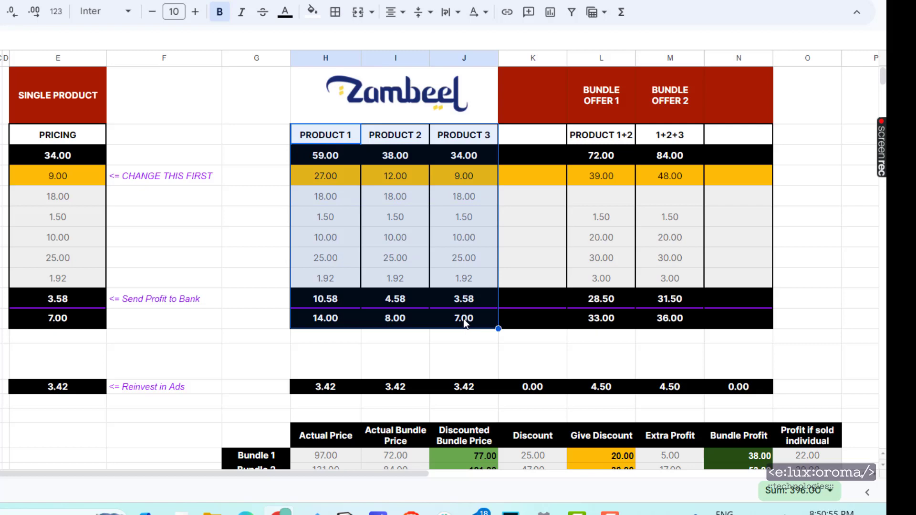
left_click(483, 358)
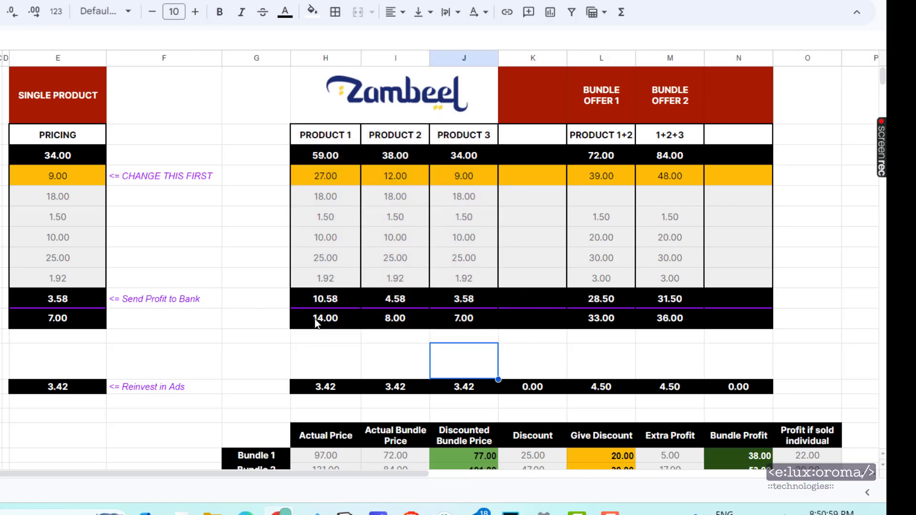
left_click_drag(316, 321, 453, 328)
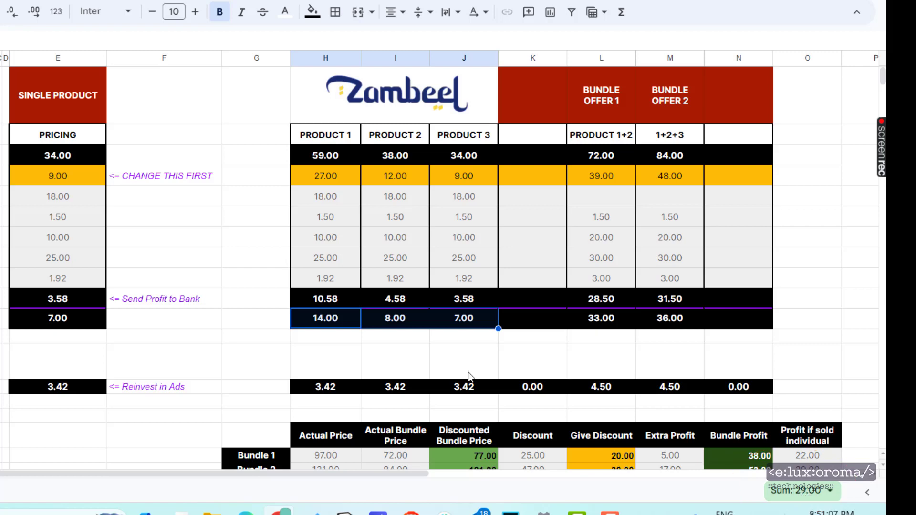
left_click_drag(268, 108, 426, 313)
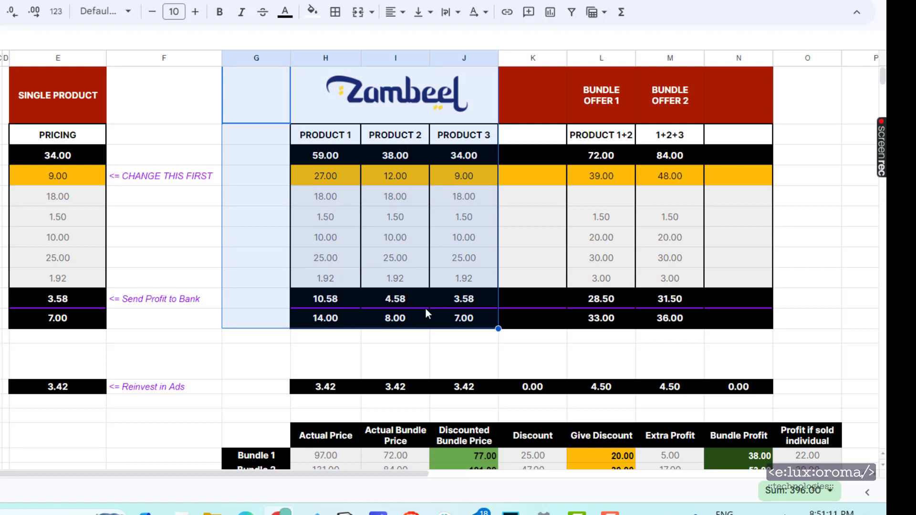
left_click(411, 239)
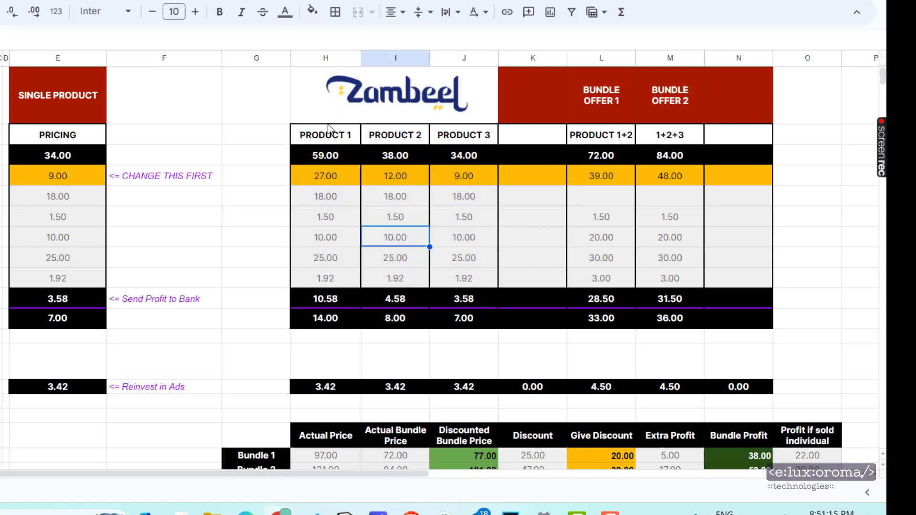
- Check Bundle Offer 1's cost price formula in L4 against the combined cost prices of Products 1 and 2
left_click(604, 141)
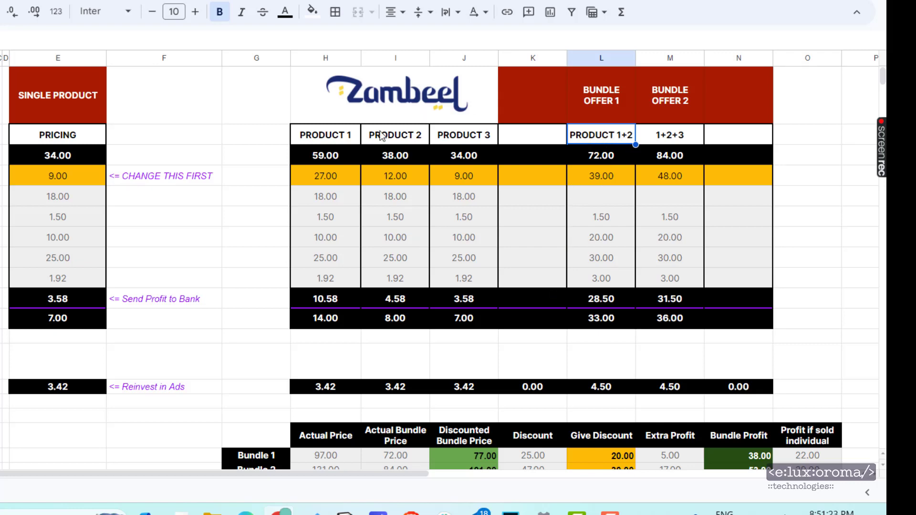
left_click_drag(319, 143, 391, 175)
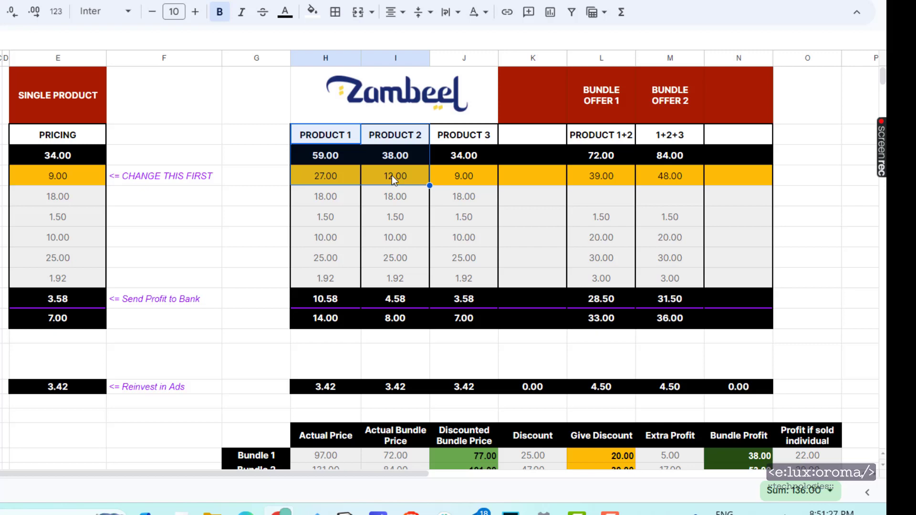
left_click_drag(392, 175, 392, 175)
left_click(393, 174)
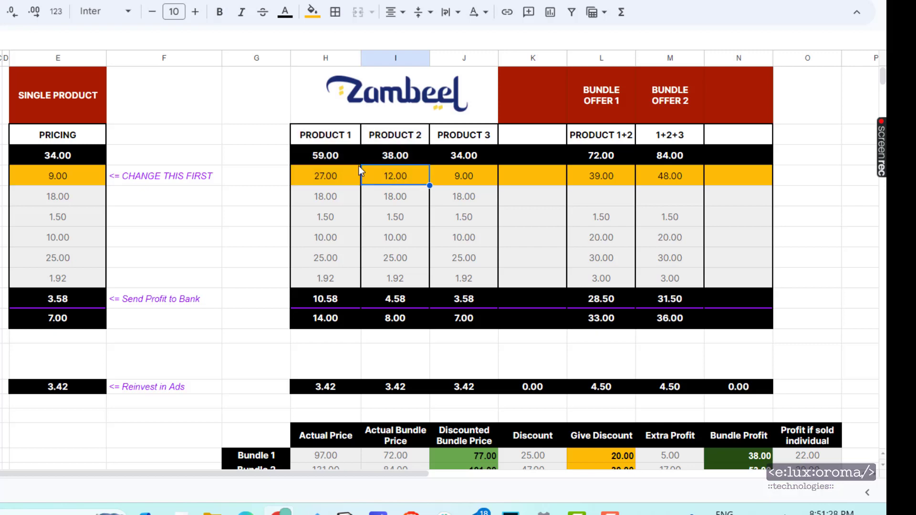
left_click(591, 153)
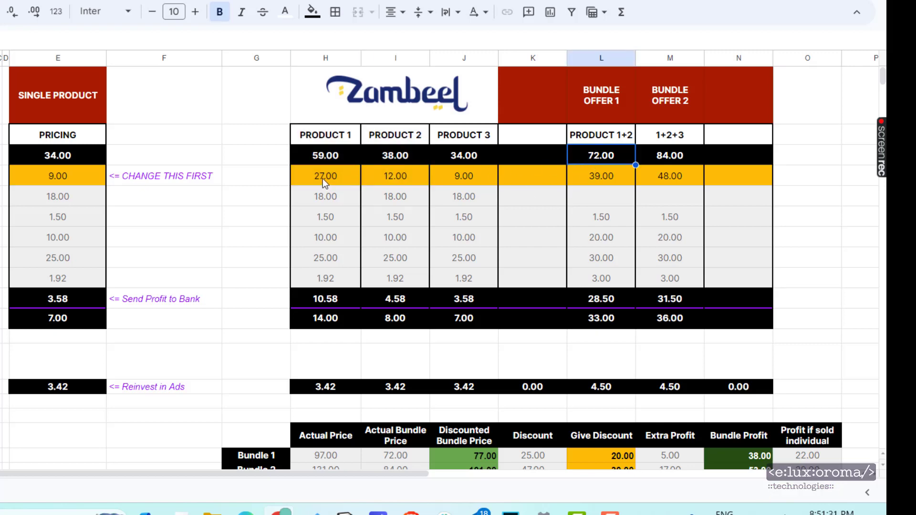
left_click_drag(323, 178, 390, 178)
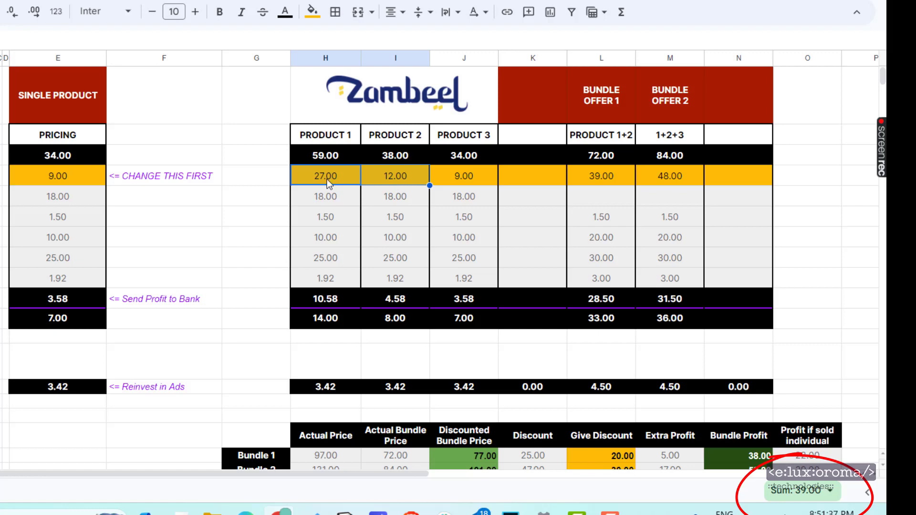
double_click(608, 176)
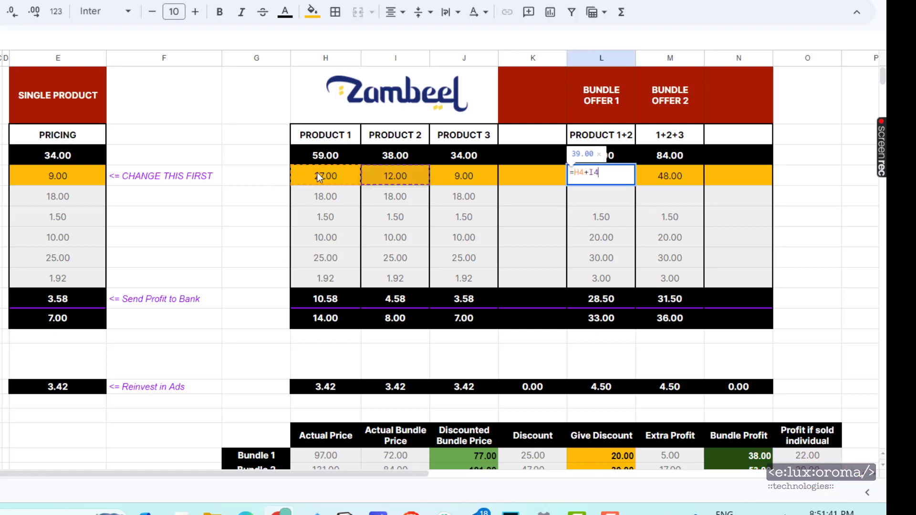
key("Return")
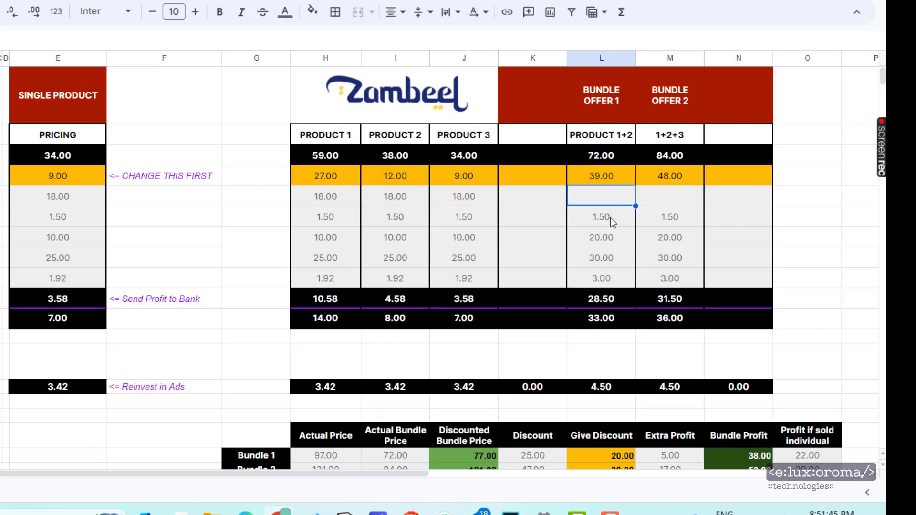
- Compare the markup multipliers in the Selling Price formulas of the single product in E3 and Bundle Offer 1 in L3
left_click(56, 158)
double_click(56, 157)
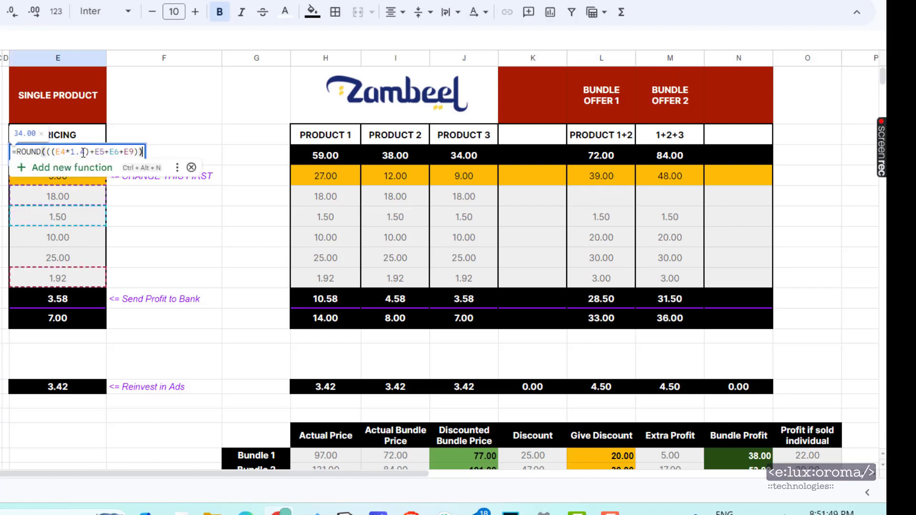
left_click_drag(85, 152, 80, 153)
double_click(596, 151)
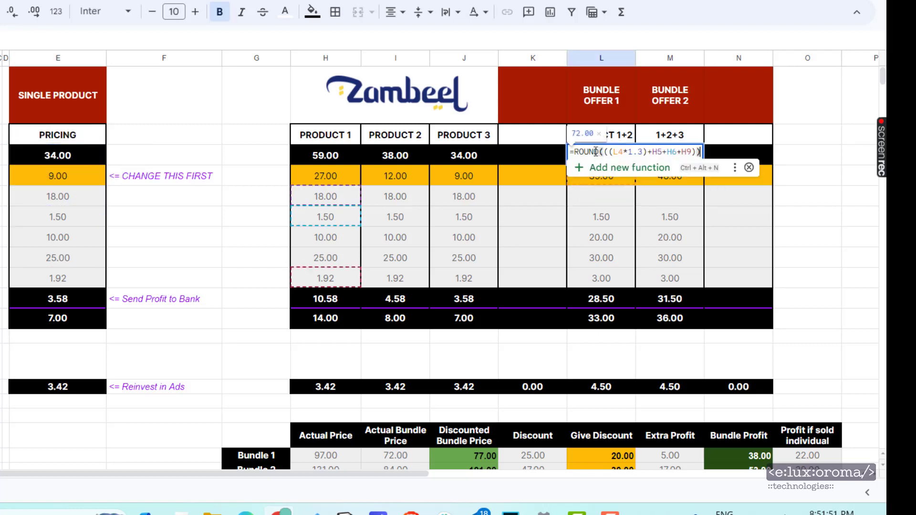
left_click(643, 155)
key("Return")
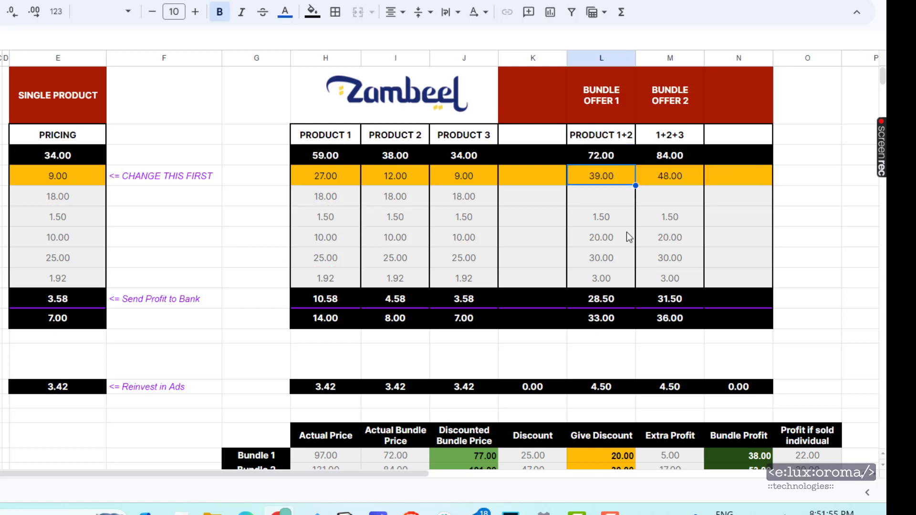
- Recheck the cost price formula in L4 and look over Bundle Offer 1's Product 1+2 pricing column
double_click(611, 176)
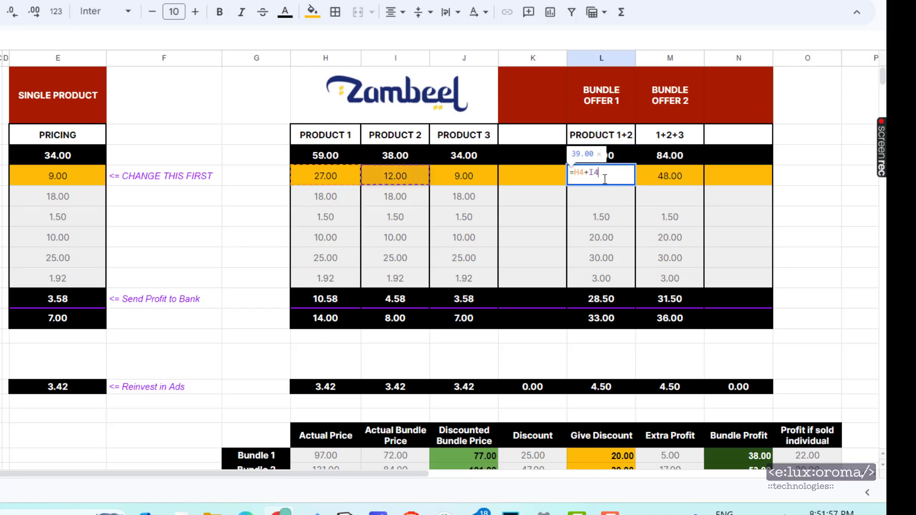
key("Return")
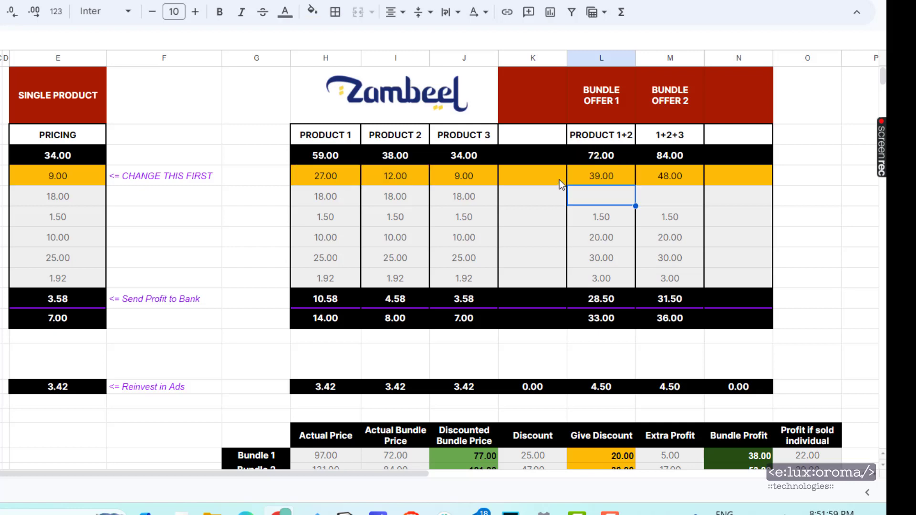
left_click(600, 161)
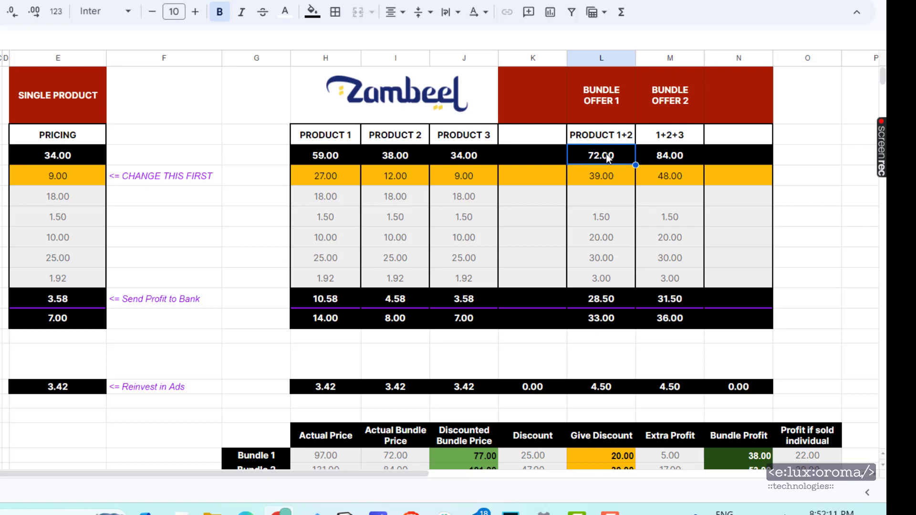
scroll(615, 165, "down", 1)
scroll(606, 172, "up", 1)
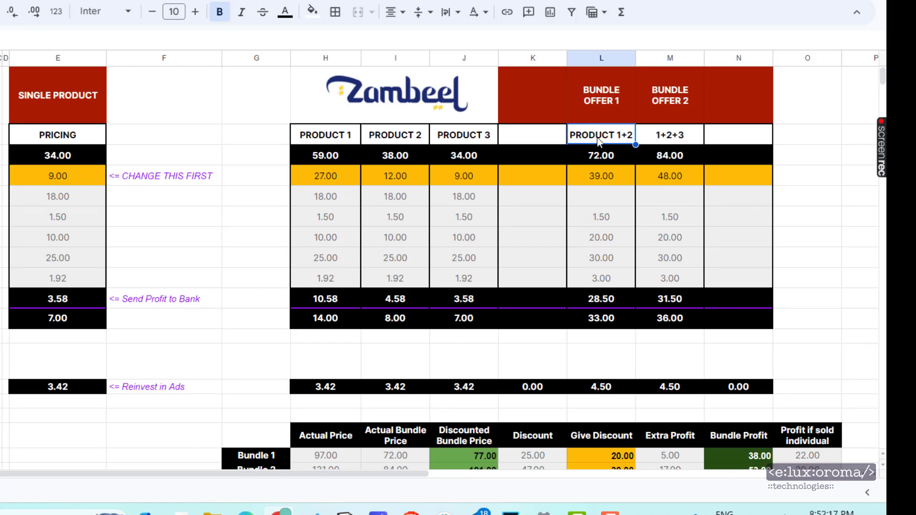
left_click_drag(599, 138, 609, 260)
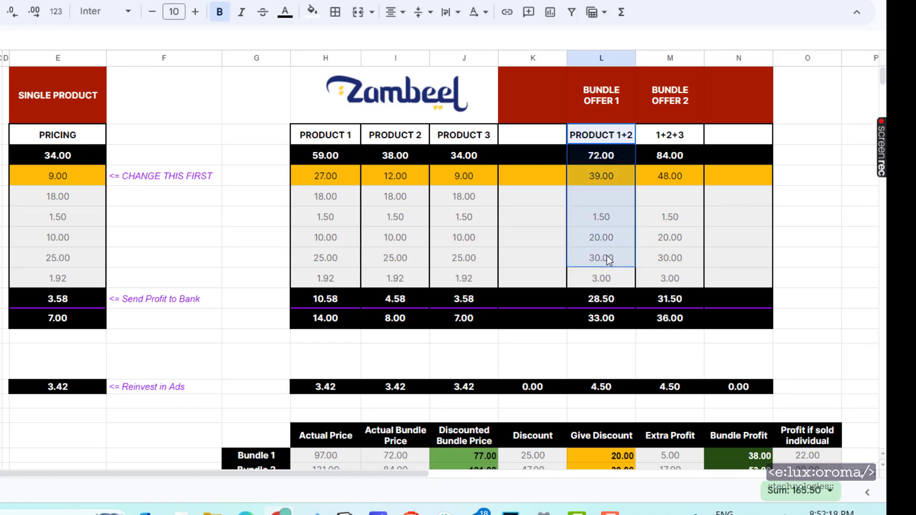
left_click(599, 136)
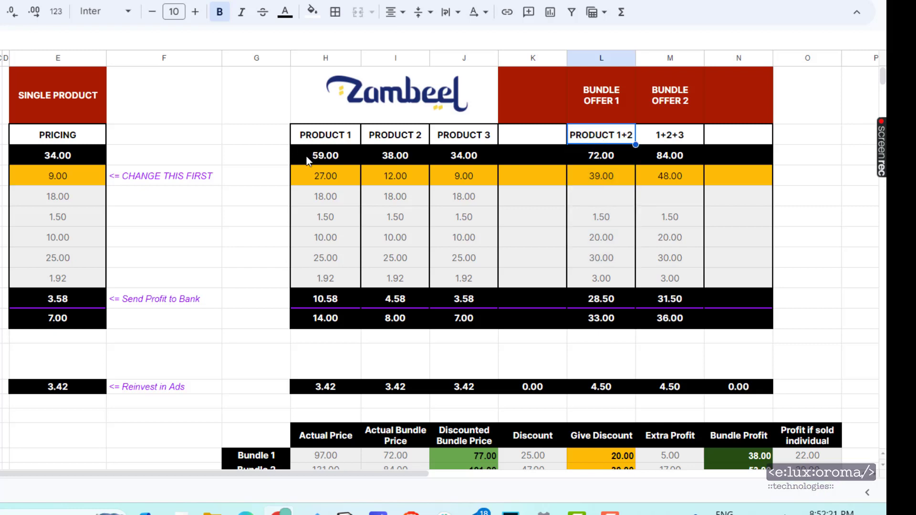
- Total the selling prices of Products 1 and 2 and compare Bundle 1's Actual Price with its Actual Bundle Price
left_click_drag(307, 157, 395, 158)
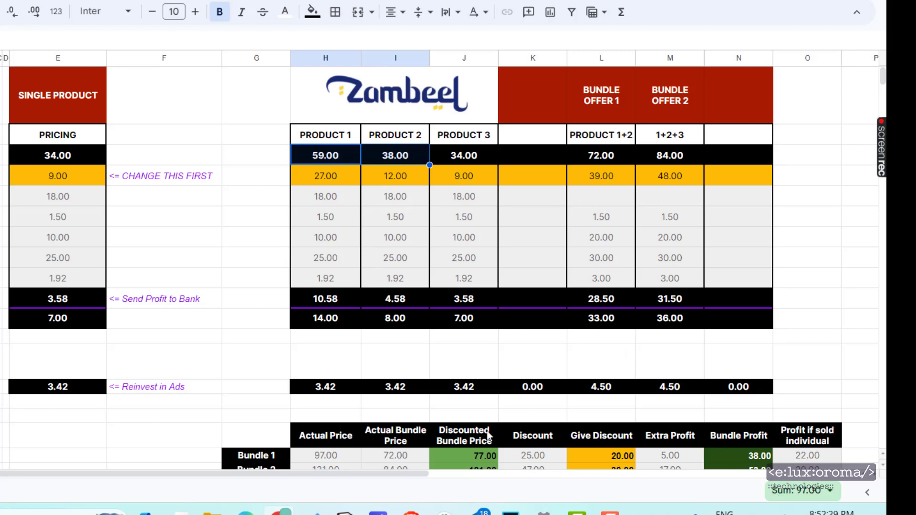
scroll(319, 456, "down", 1)
left_click(331, 402)
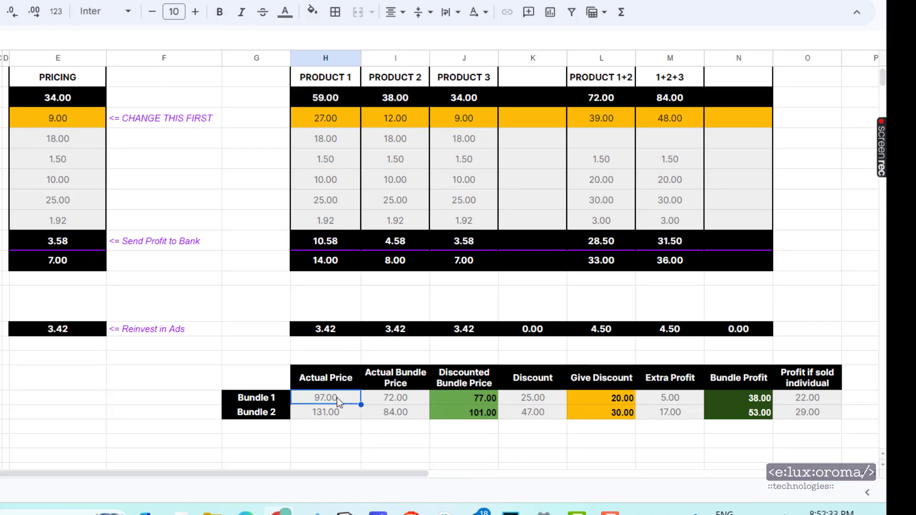
scroll(582, 190, "up", 1)
left_click(600, 163)
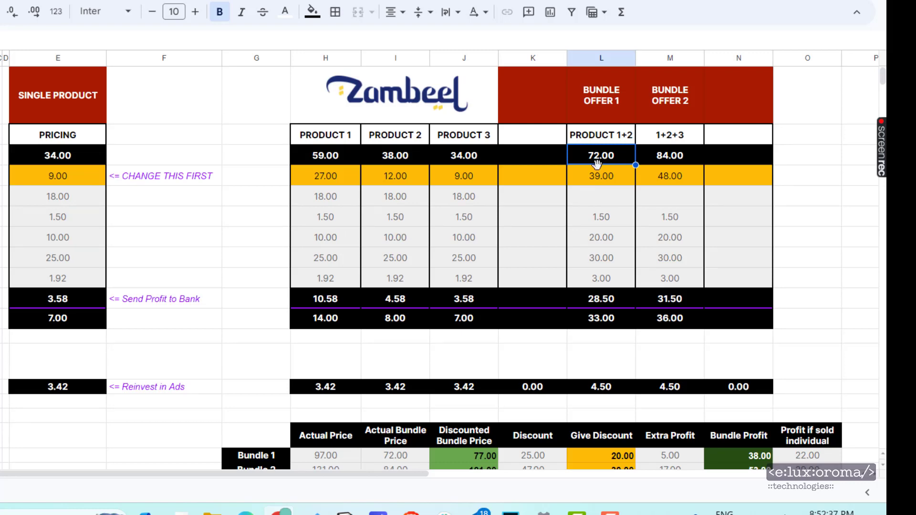
left_click(395, 455)
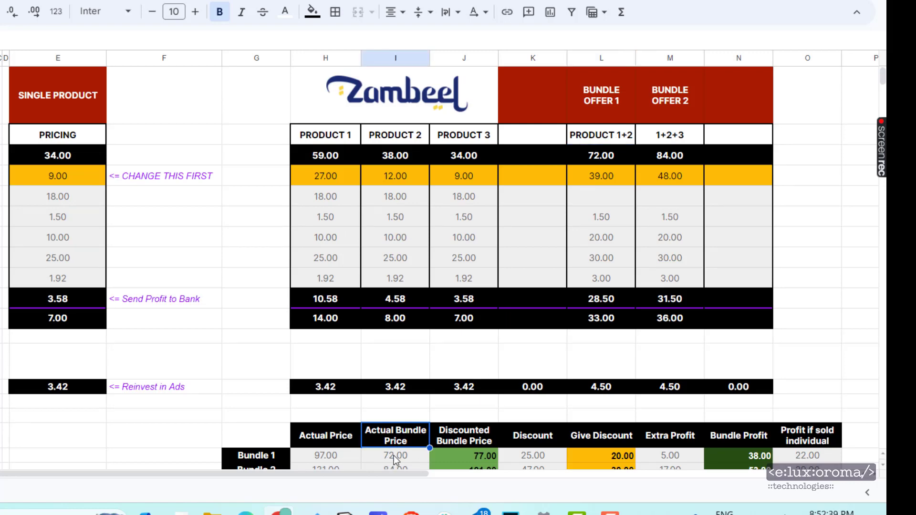
- Check the Actual Bundle Price formula in I18 and compare Bundle 1's Actual Price with its Actual Bundle Price
type("=L3")
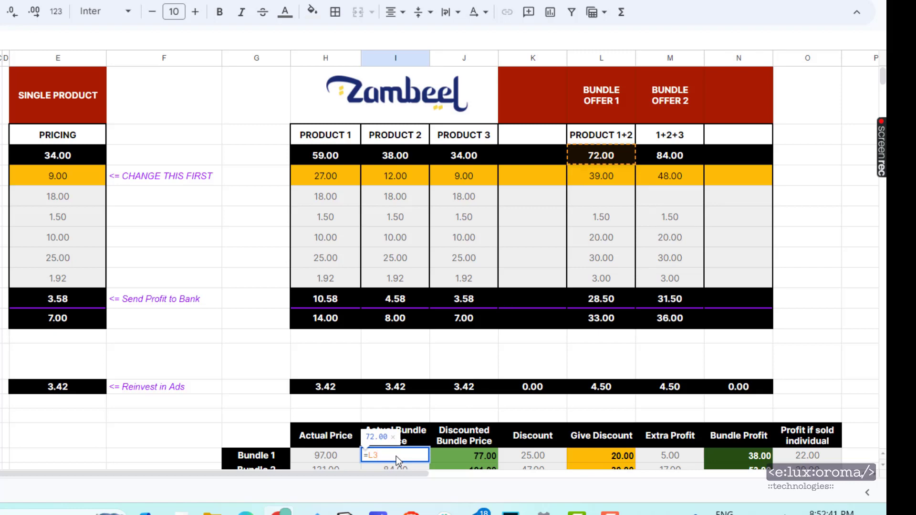
key("Return")
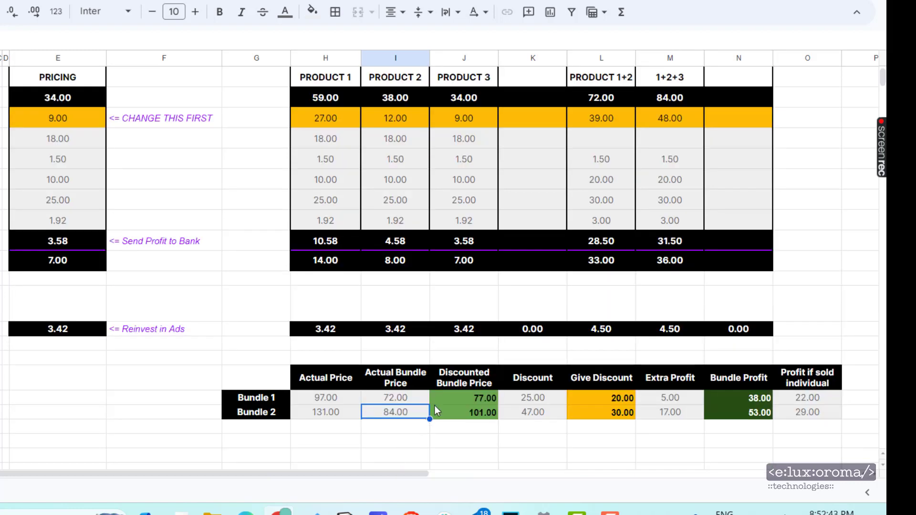
left_click(341, 401)
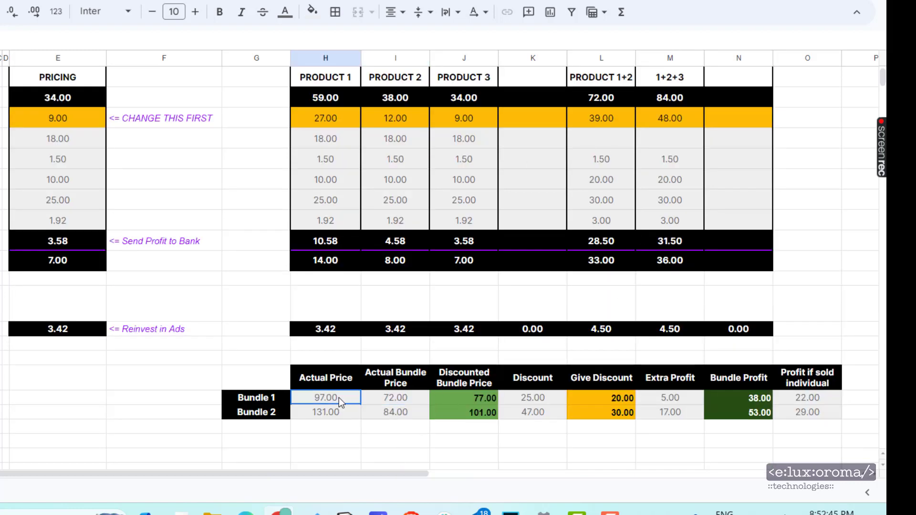
left_click_drag(353, 400, 392, 403)
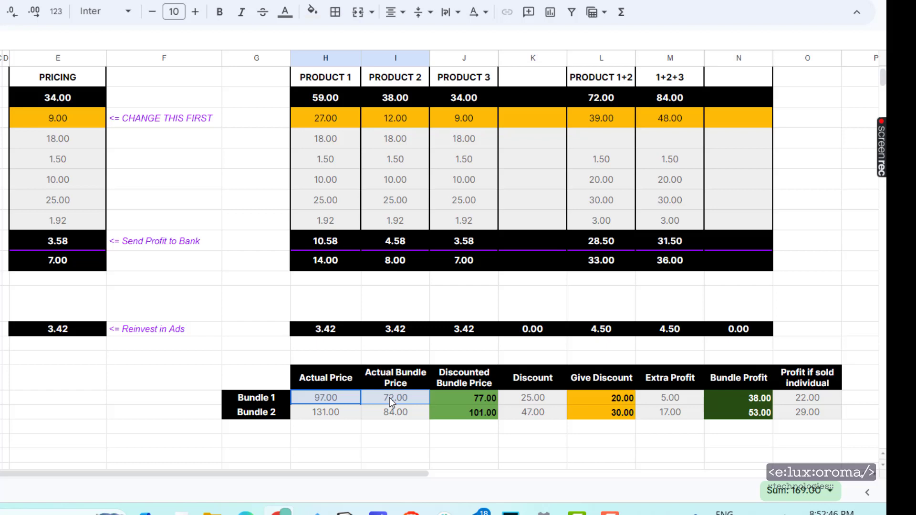
left_click(328, 400)
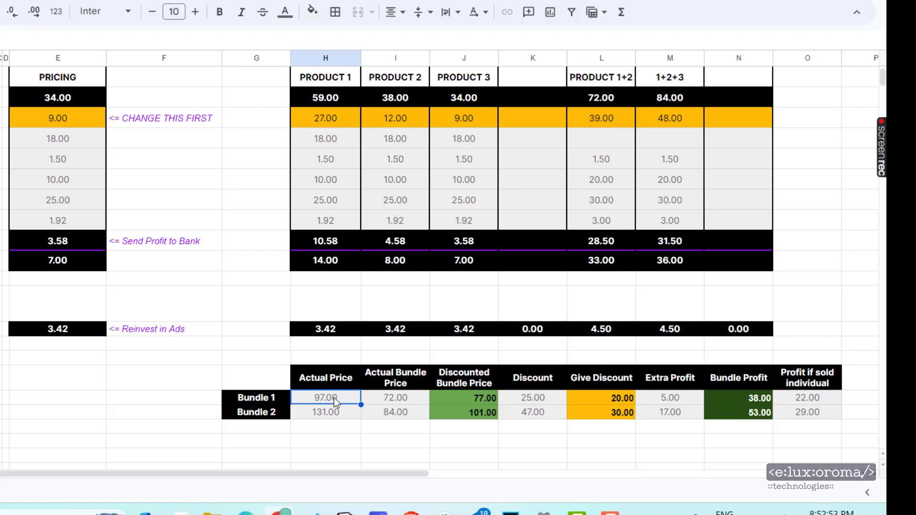
- Trace how Bundle 1's Discount in K18 is derived by inspecting the formulas in H18, I18 and K18
double_click(334, 398)
key("Return")
double_click(413, 397)
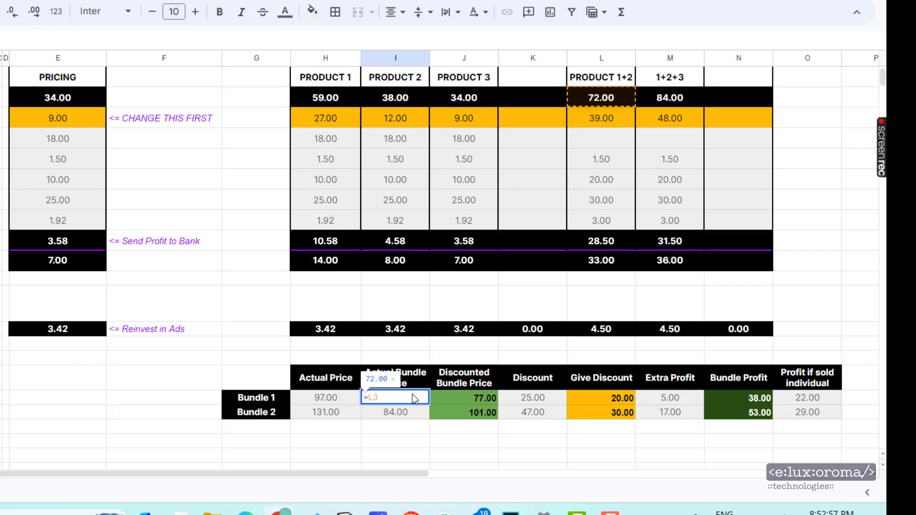
key("Return")
double_click(545, 403)
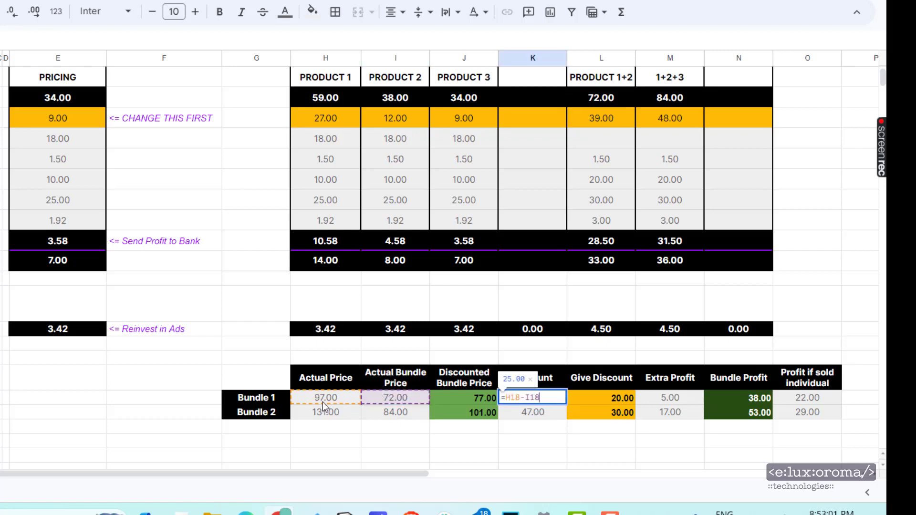
key("Return")
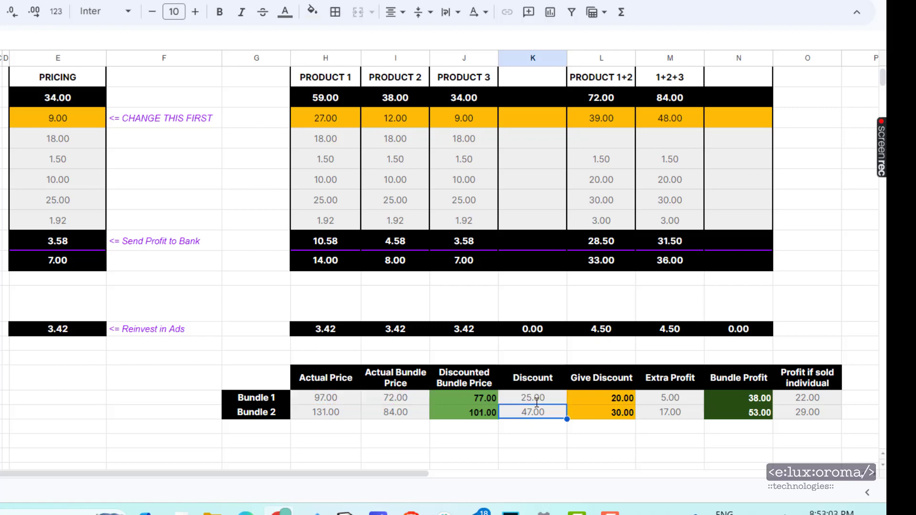
left_click(536, 401)
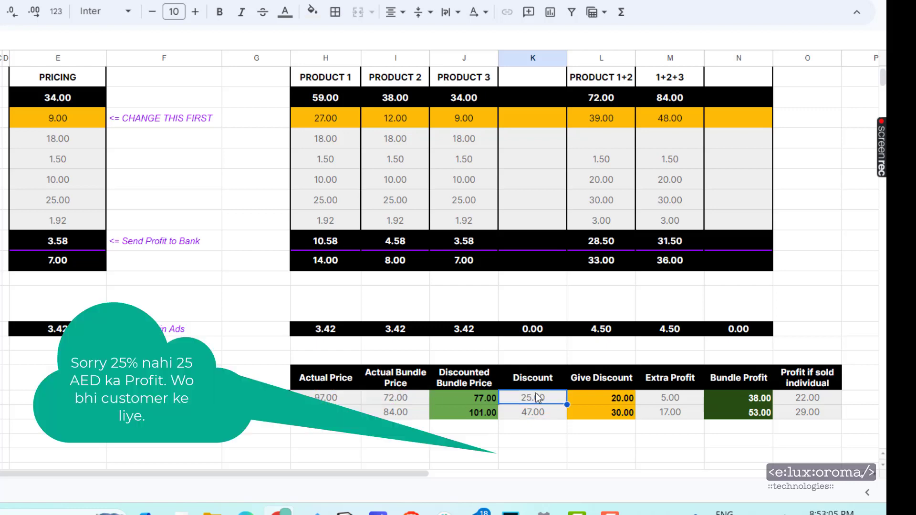
- Relate Products 1 and 2 to Bundle 1's Discount and inspect the Give Discount entry in L18
scroll(332, 282, "up", 2)
left_click_drag(314, 140, 399, 139)
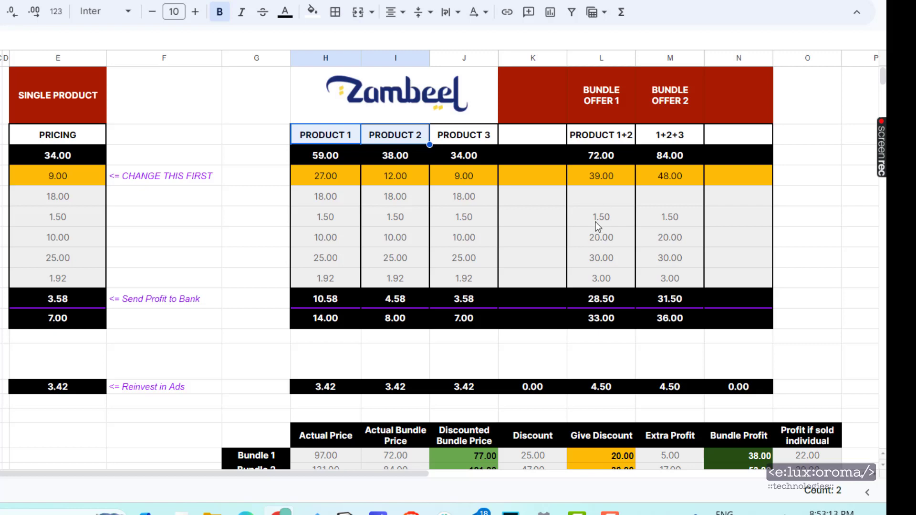
scroll(596, 222, "down", 3)
left_click(539, 335)
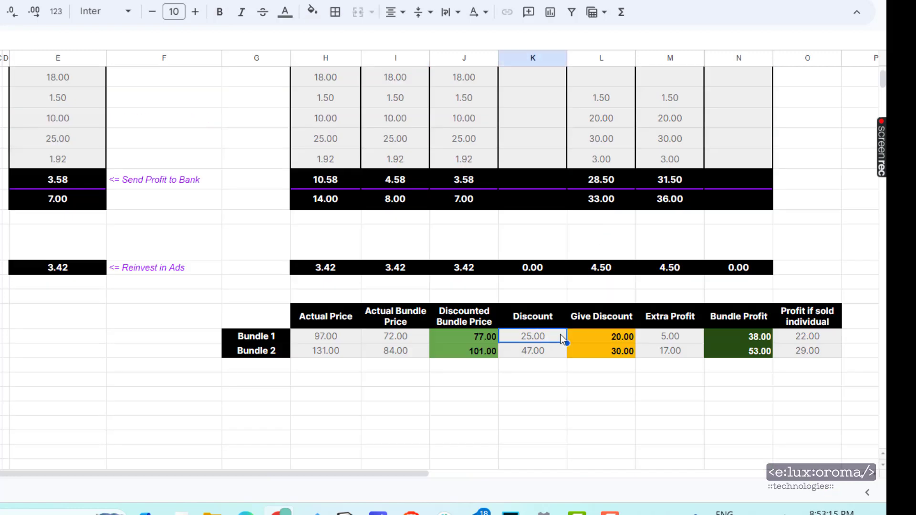
left_click(617, 336)
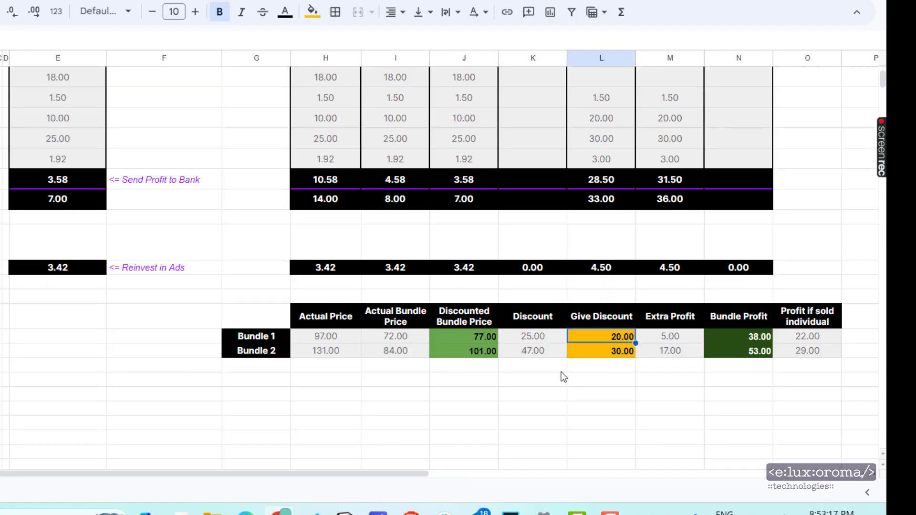
scroll(561, 371, "up", 1)
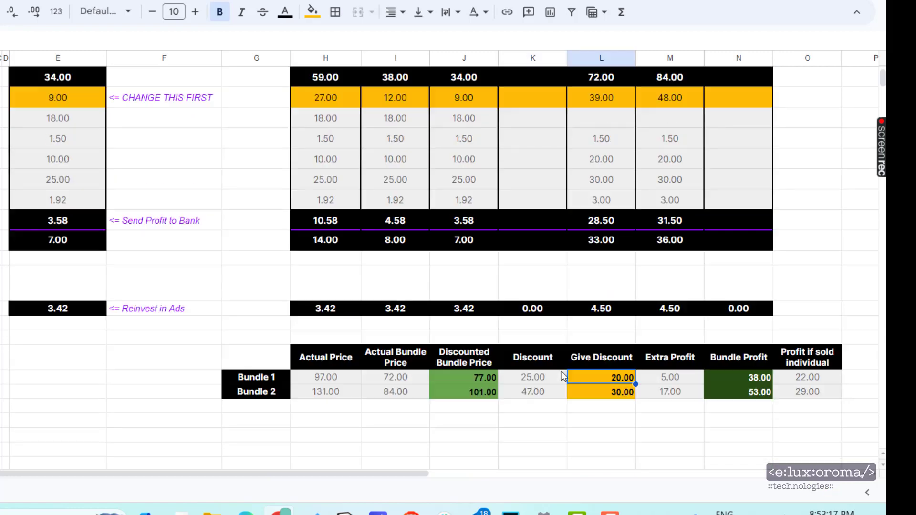
double_click(618, 379)
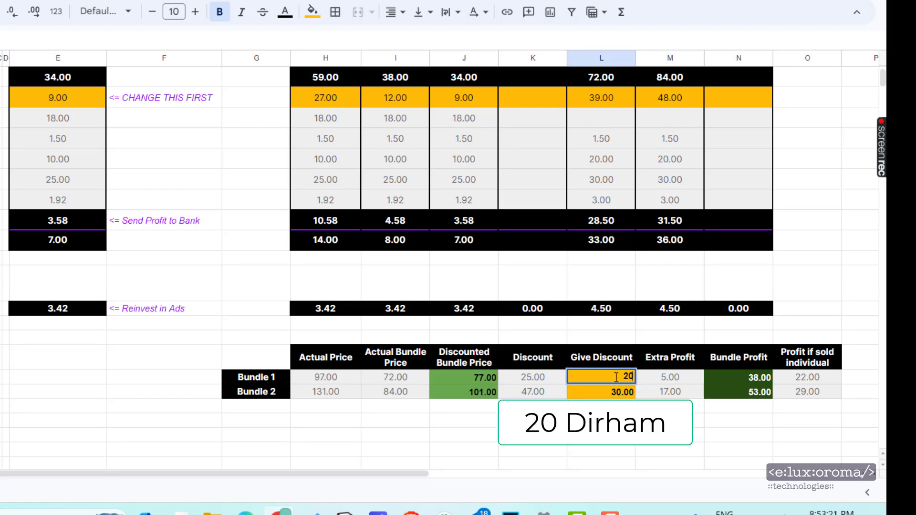
key("Return")
- Look over the full pricing columns of Product 1 and Product 2 down to their net profit on delivery
scroll(454, 280, "up", 2)
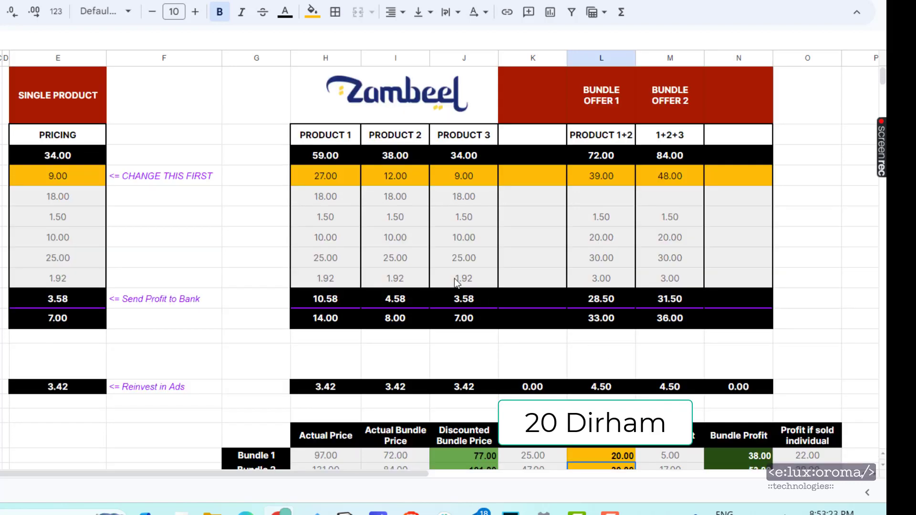
left_click_drag(328, 135, 334, 318)
left_click_drag(389, 138, 398, 329)
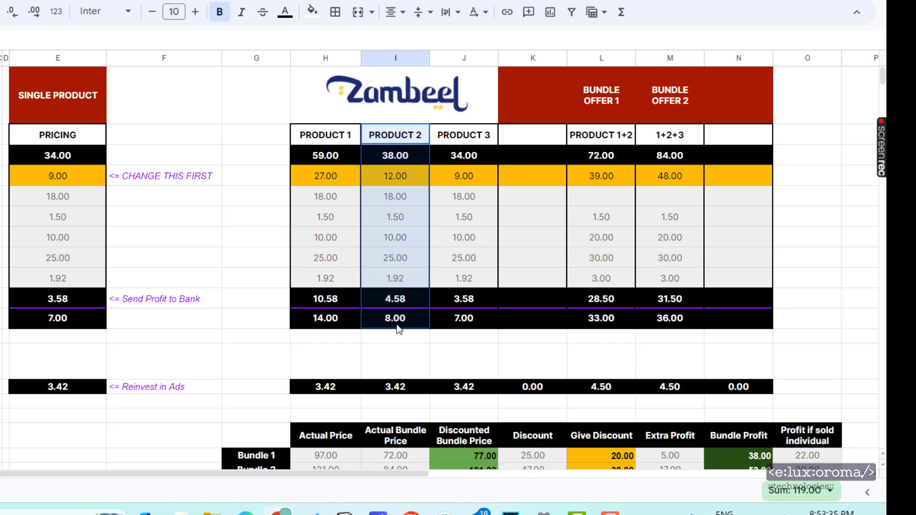
left_click_drag(397, 324, 397, 326)
left_click(399, 181)
- Review Product 1 and Product 2 as separately sold items, comparing their prices, costs and Profit/Loss rows
left_click_drag(321, 139, 347, 136)
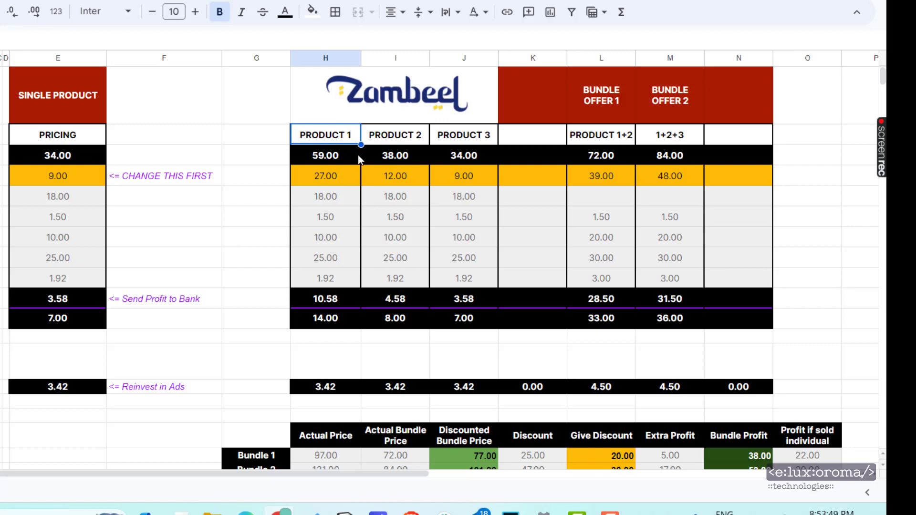
left_click_drag(338, 135, 340, 299)
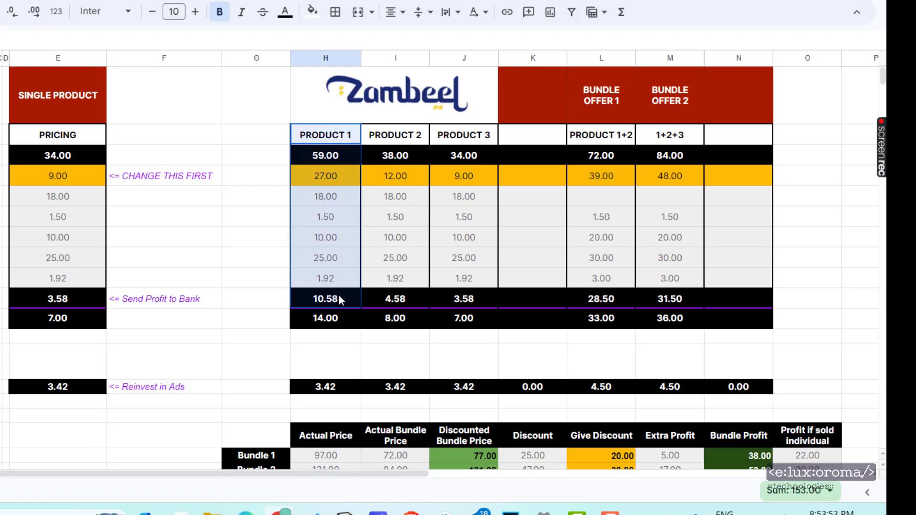
left_click_drag(418, 138, 412, 287)
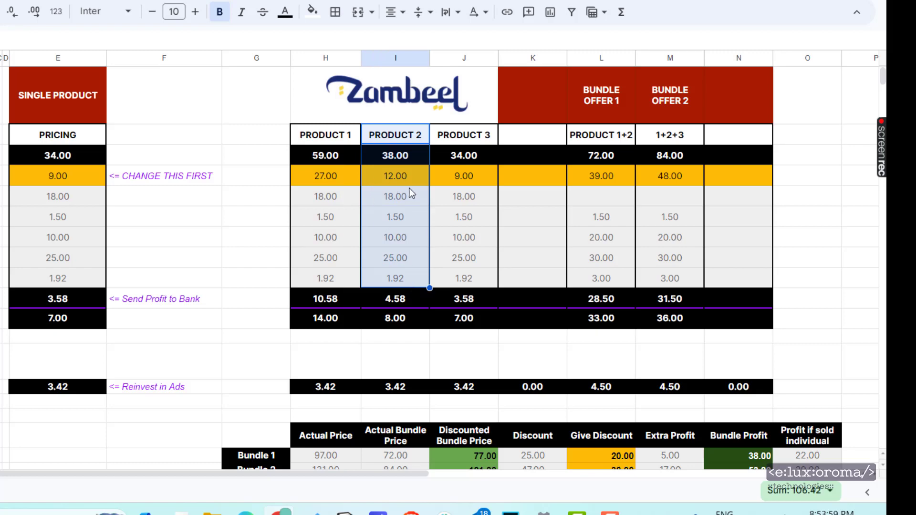
left_click(397, 222)
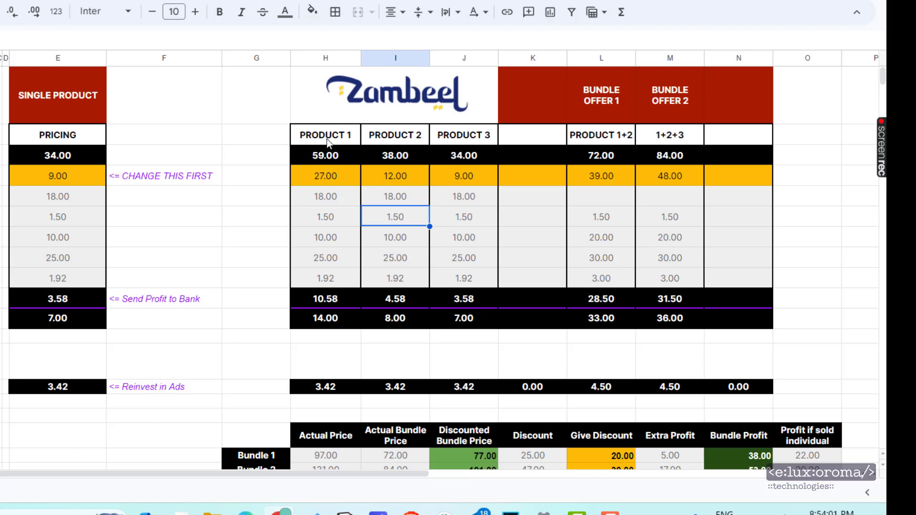
left_click_drag(328, 142, 323, 301)
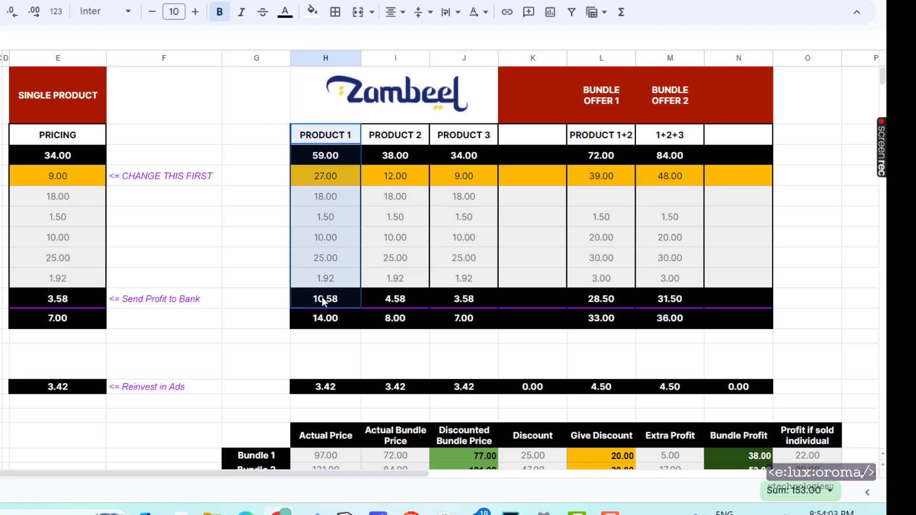
left_click_drag(405, 138, 397, 299)
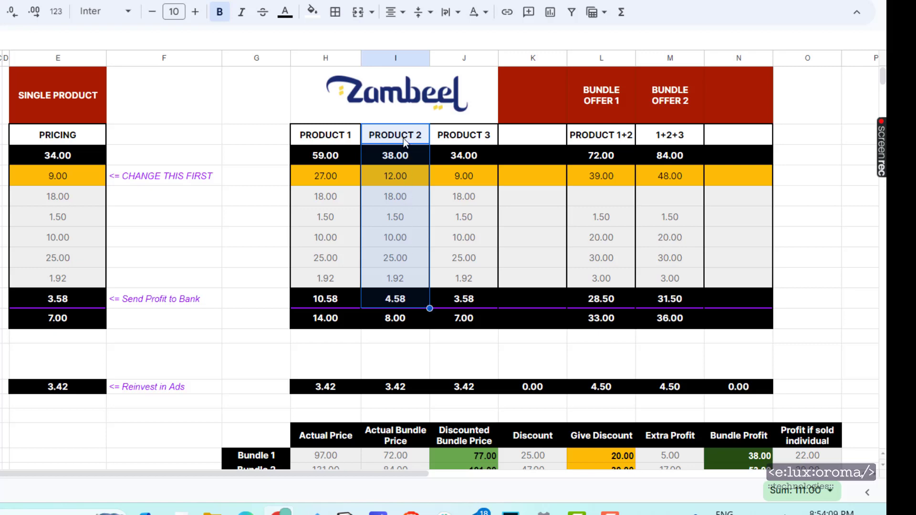
left_click_drag(336, 135, 391, 133)
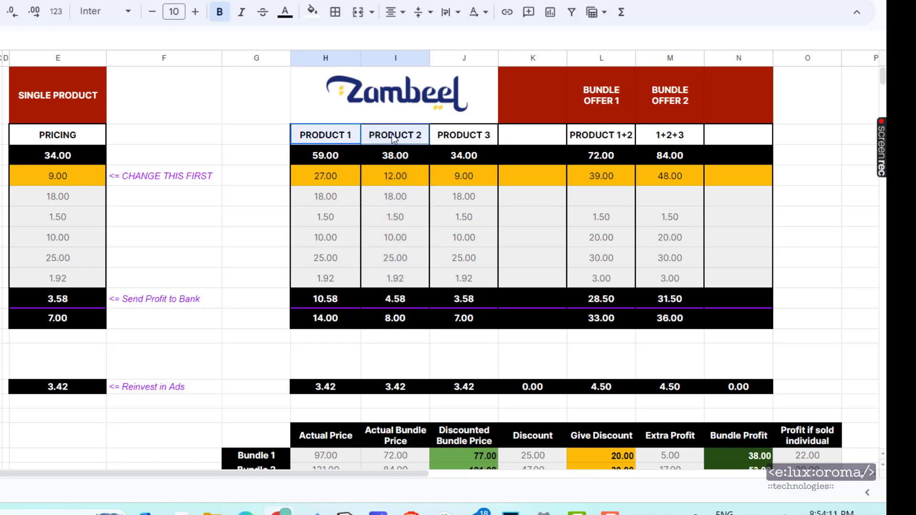
left_click(403, 222)
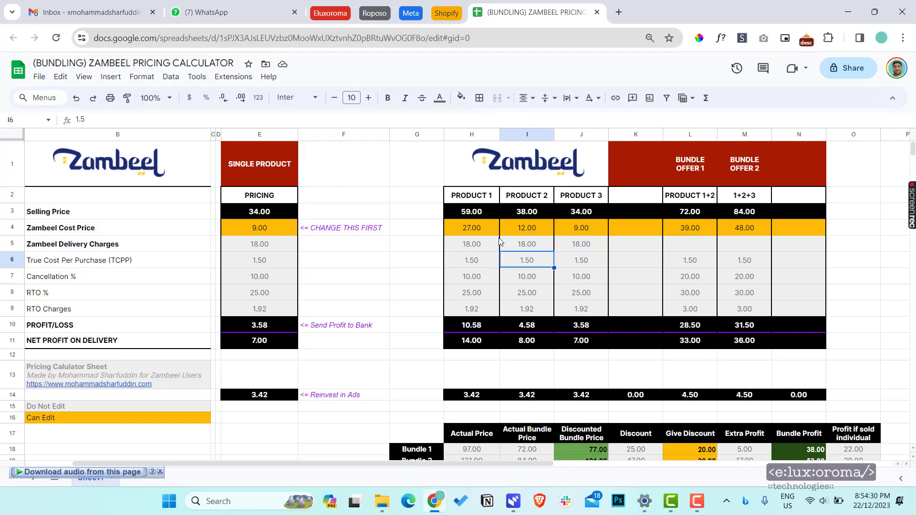
- Total the selling prices of Products 1 and 2 in H3:I3 and compare them with Bundle Offer 1's selling price in L3
scroll(366, 192, "down", 1)
scroll(470, 183, "up", 1)
left_click(462, 198)
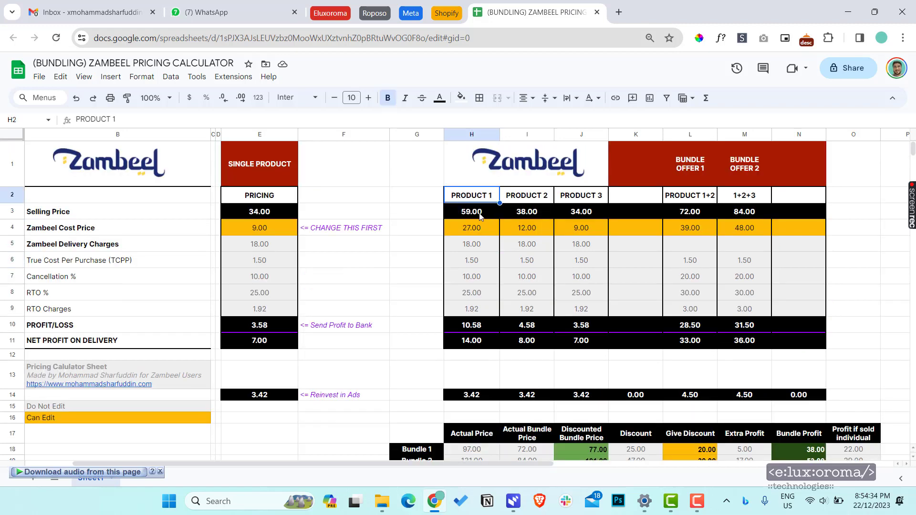
left_click_drag(470, 212, 527, 216)
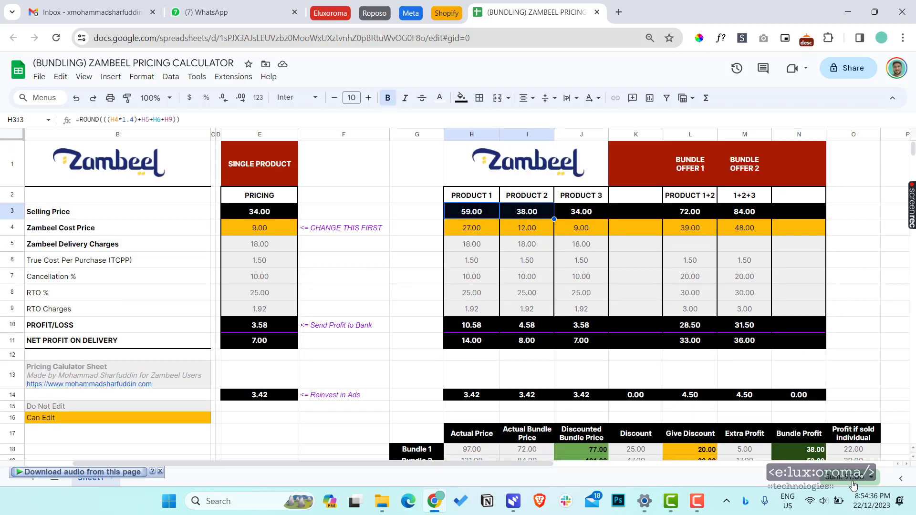
left_click(689, 215)
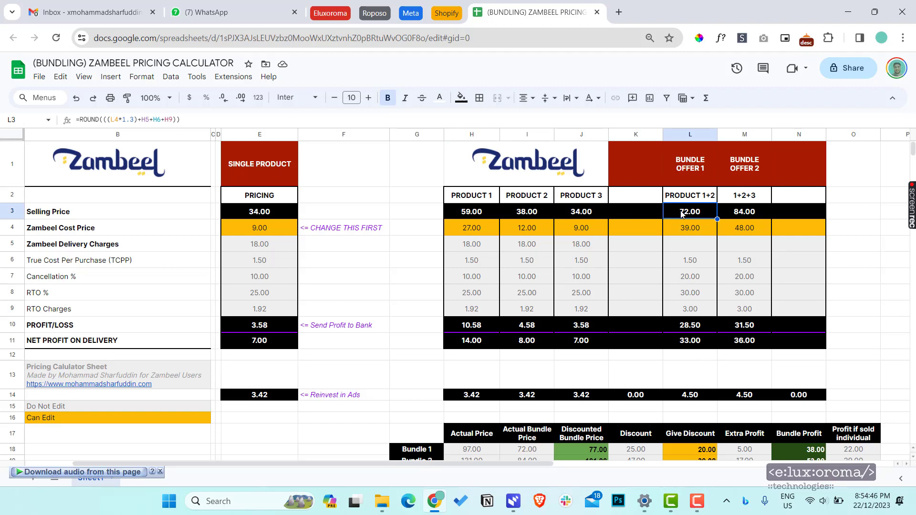
- Inspect the Actual Price formula for Bundle 1 in H18 without changing it
scroll(681, 213, "down", 1)
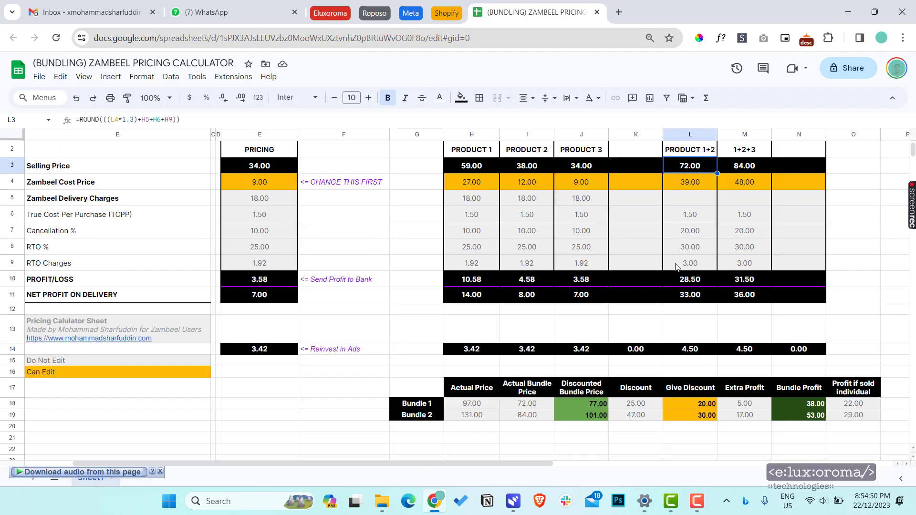
left_click(466, 409)
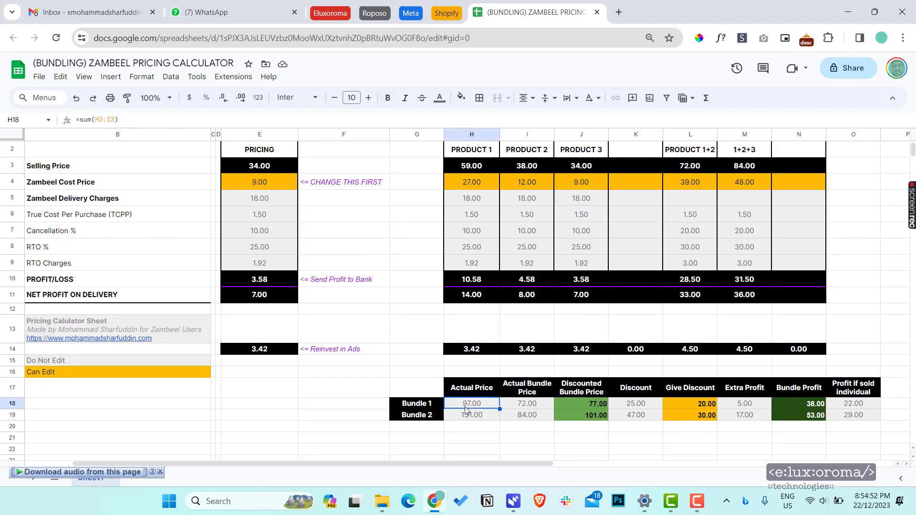
double_click(472, 408)
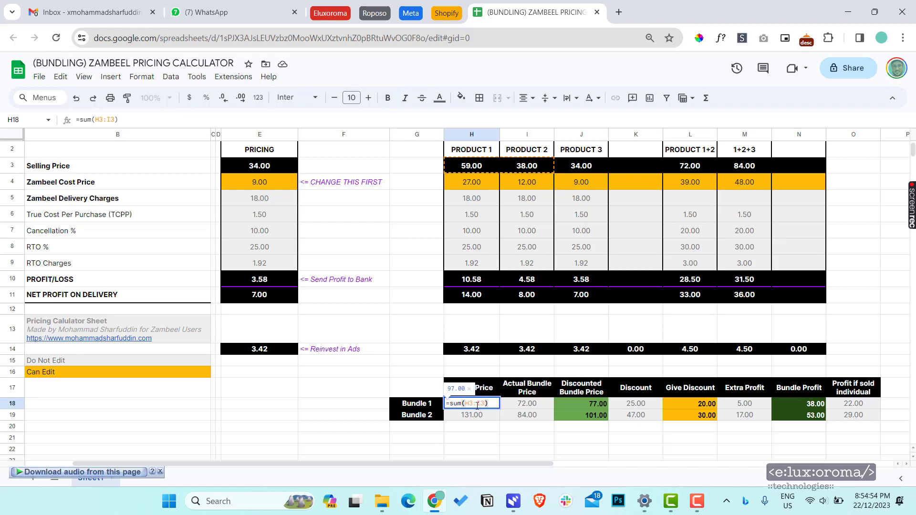
key("Escape")
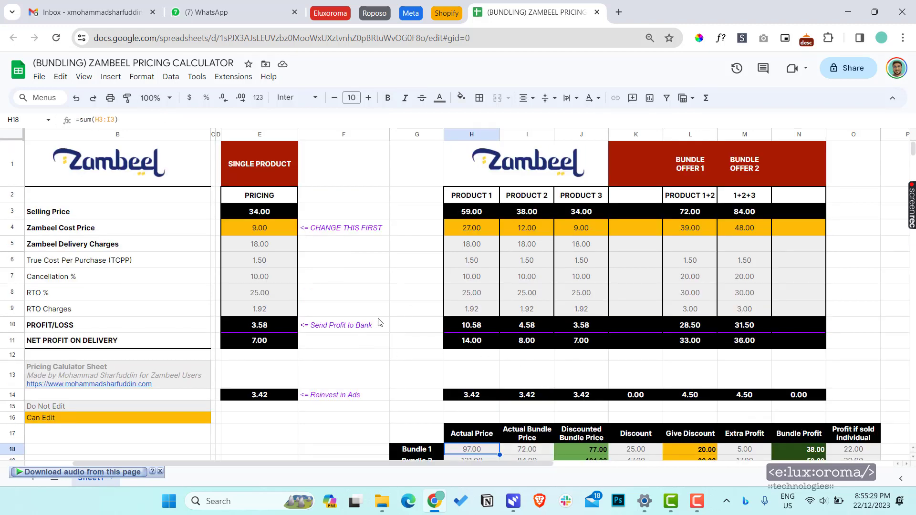
- Compare the H3:I3 selling price total with Bundle 1's Actual Price in H18, and view the Actual Bundle Price in I18
left_click_drag(460, 212, 519, 213)
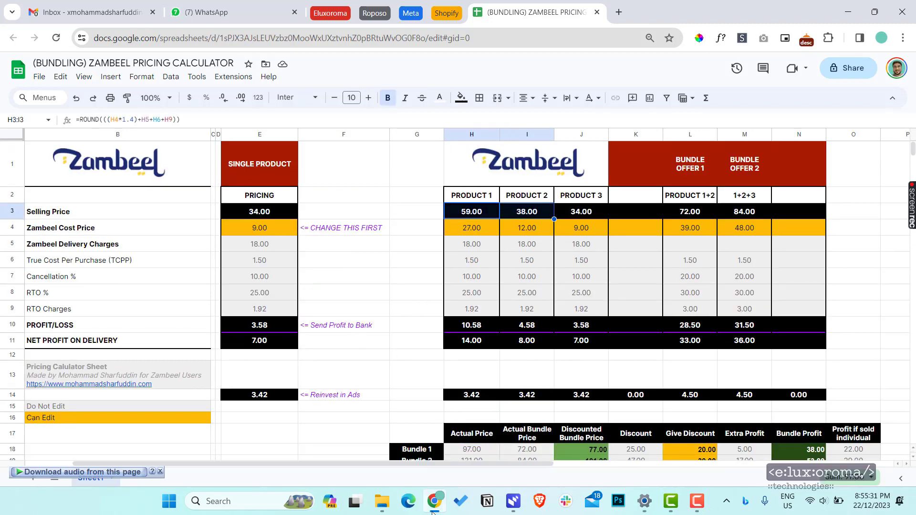
left_click(478, 450)
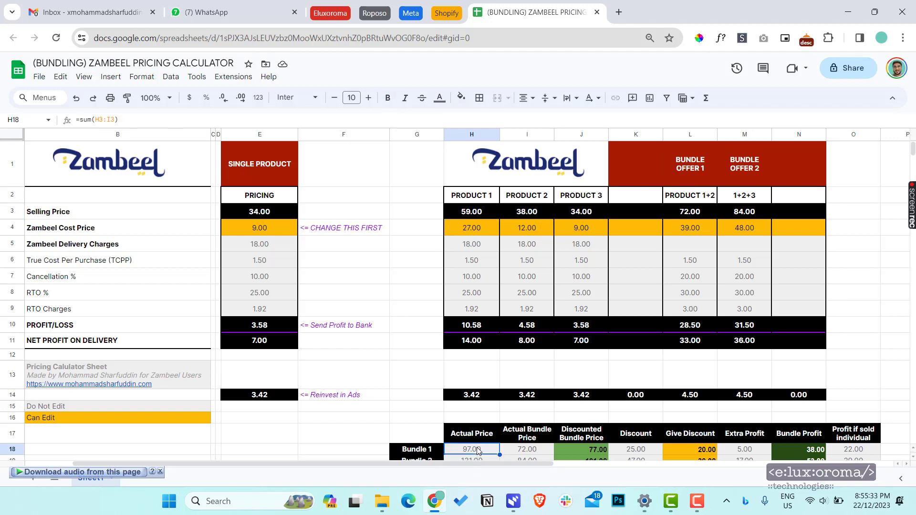
left_click_drag(469, 212, 511, 215)
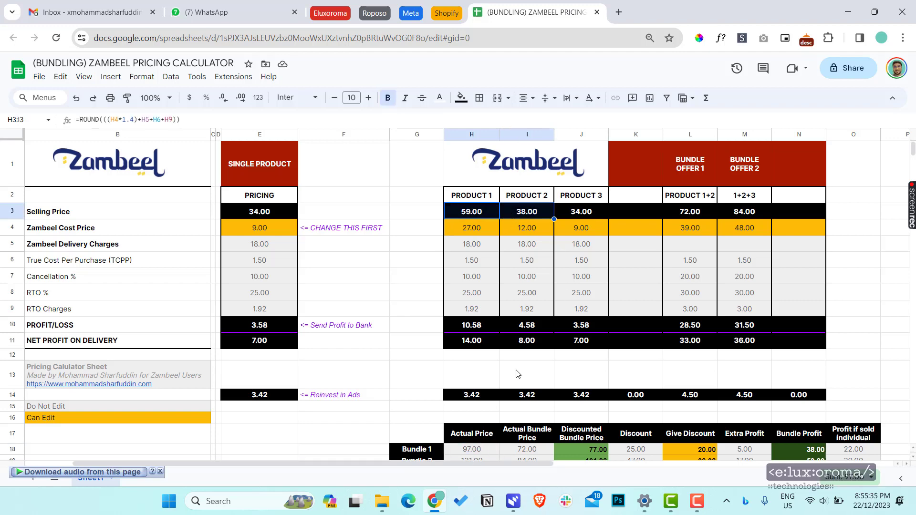
left_click(534, 450)
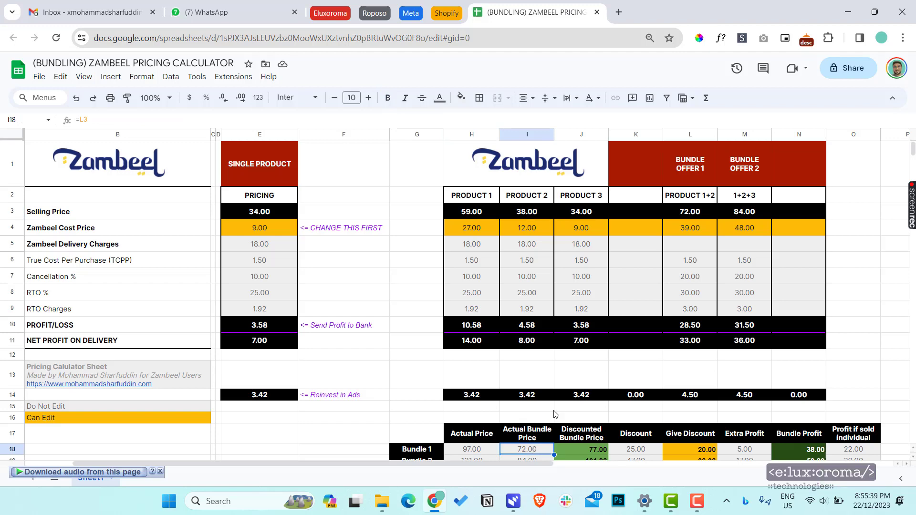
- Compare the Discounted Bundle Prices in J18:J19 with Bundle Offer 1's cost in L4 and Products 1 and 2's costs in H4:I4
left_click(580, 451)
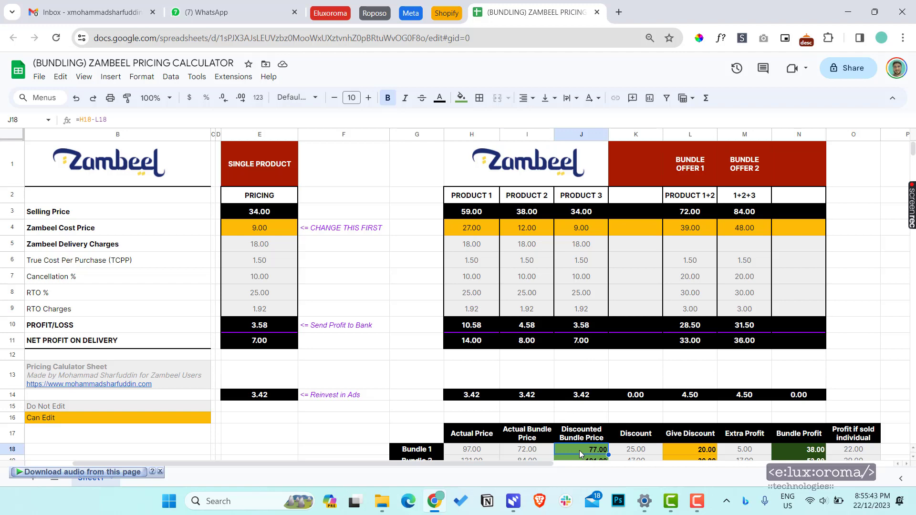
scroll(632, 312, "down", 1)
left_click(691, 230)
left_click_drag(457, 228, 522, 229)
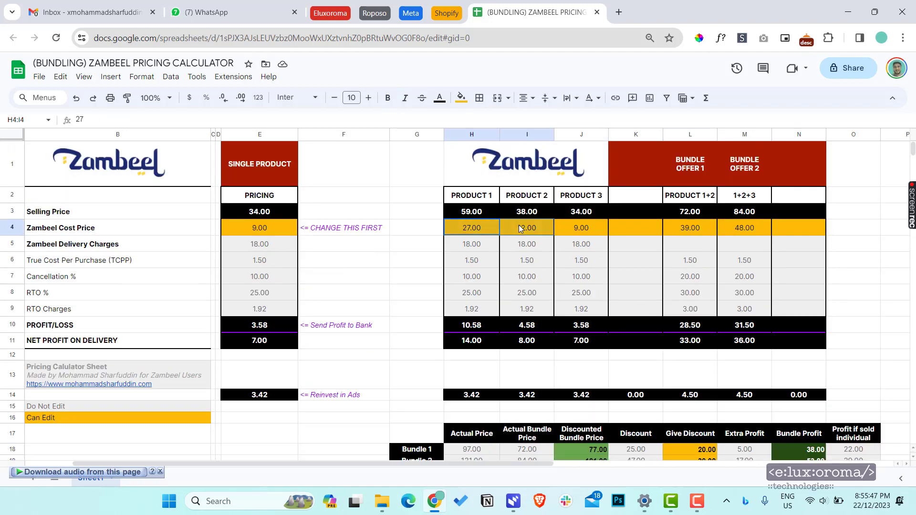
scroll(607, 263, "down", 1)
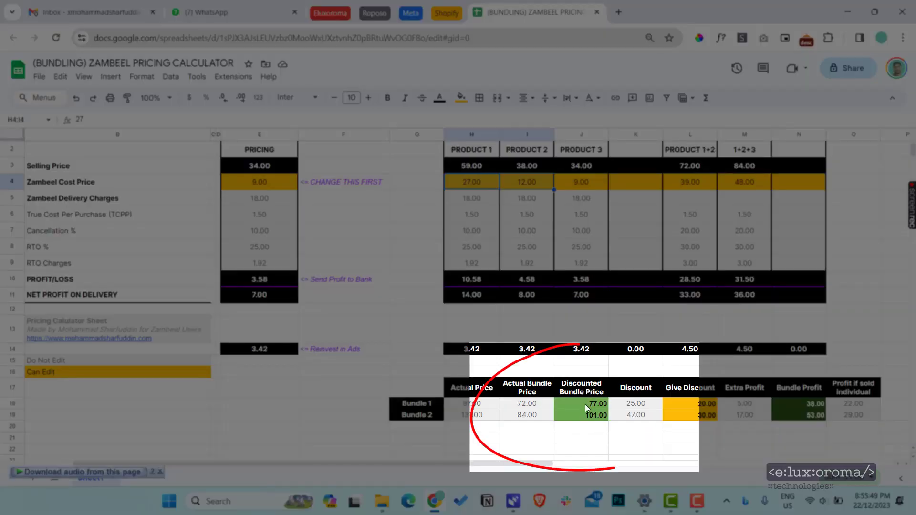
left_click(586, 404)
left_click_drag(585, 407, 590, 416)
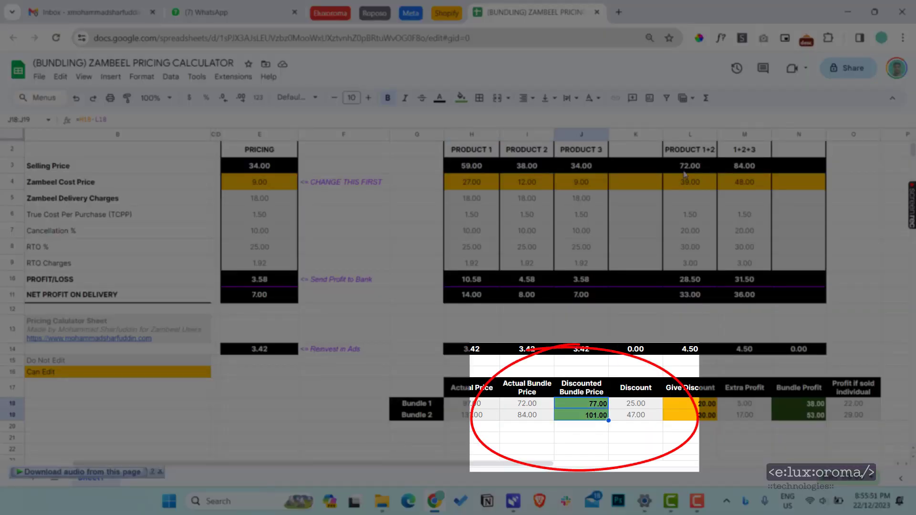
- Inspect Bundle 1's Actual Price formula in H18 and Actual Bundle Price formula in I18, keeping both as they are
left_click(535, 406)
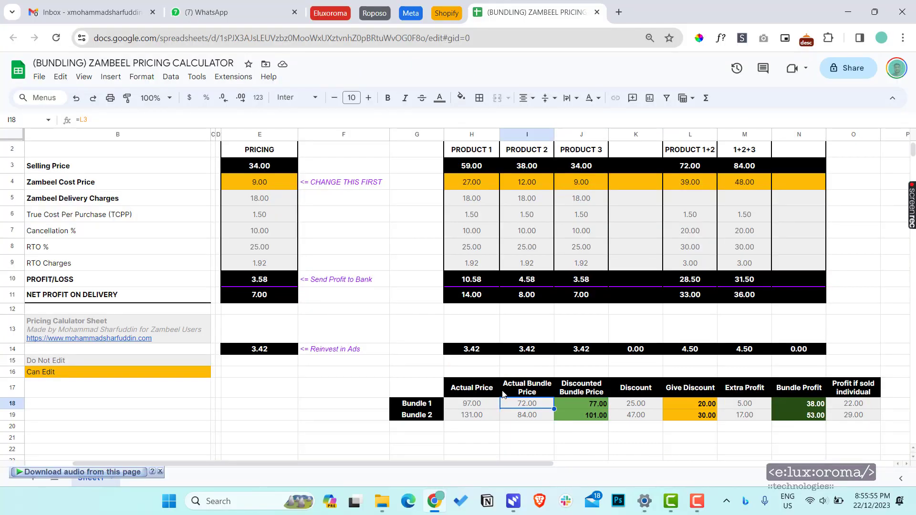
left_click(478, 401)
type("=sum(H3:I3)")
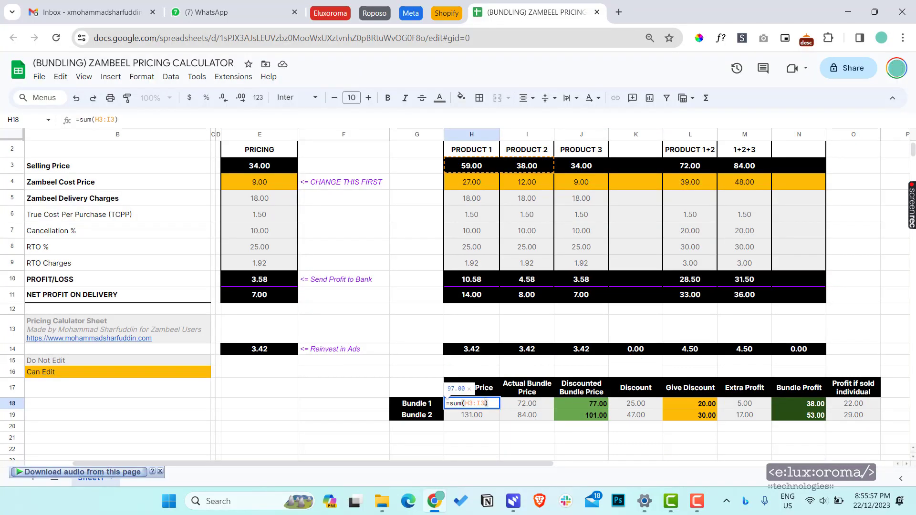
key("ctrl+Return")
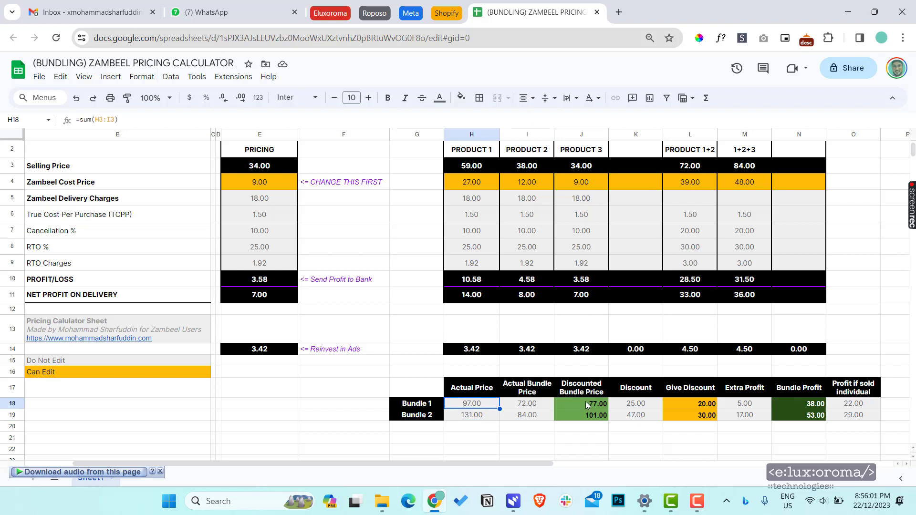
left_click(531, 404)
type("=")
left_click(671, 171)
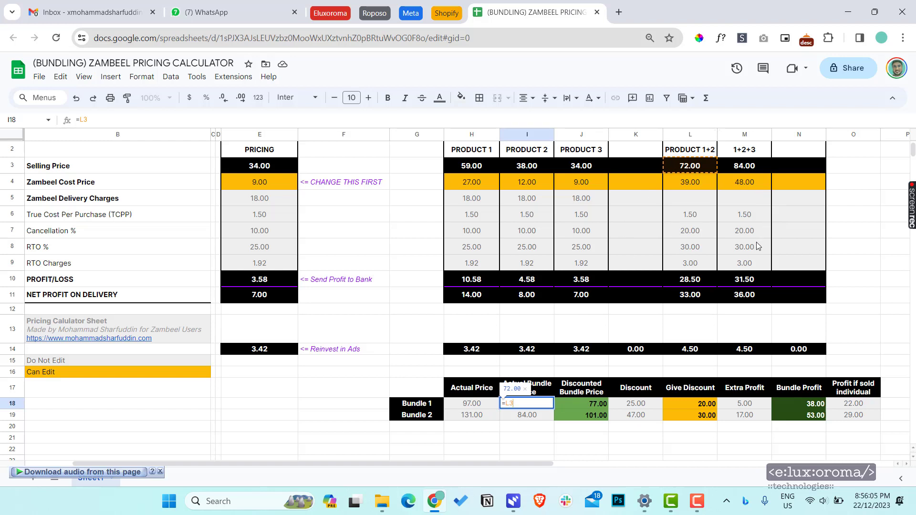
left_click(514, 441)
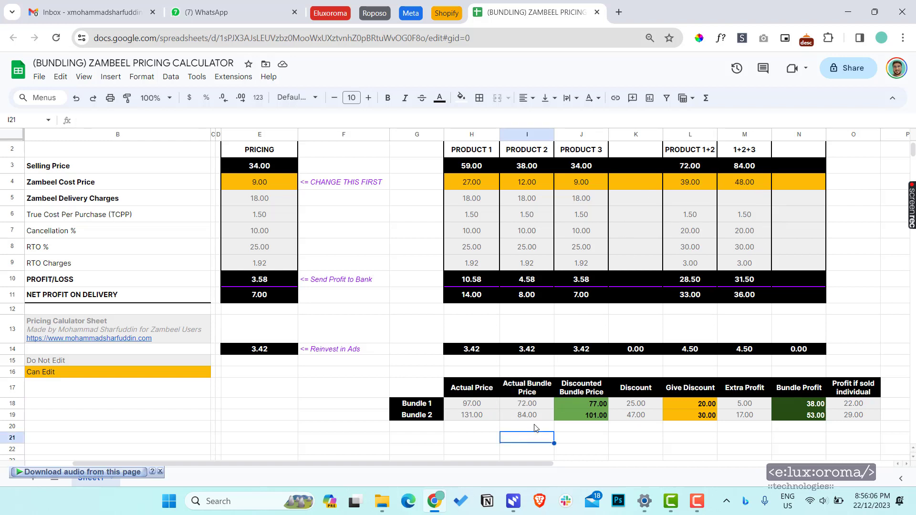
- Compare Bundle 1's Actual Price in H18 with its Actual Bundle Price in I18, and inspect the Discount formula in K18
left_click(480, 406)
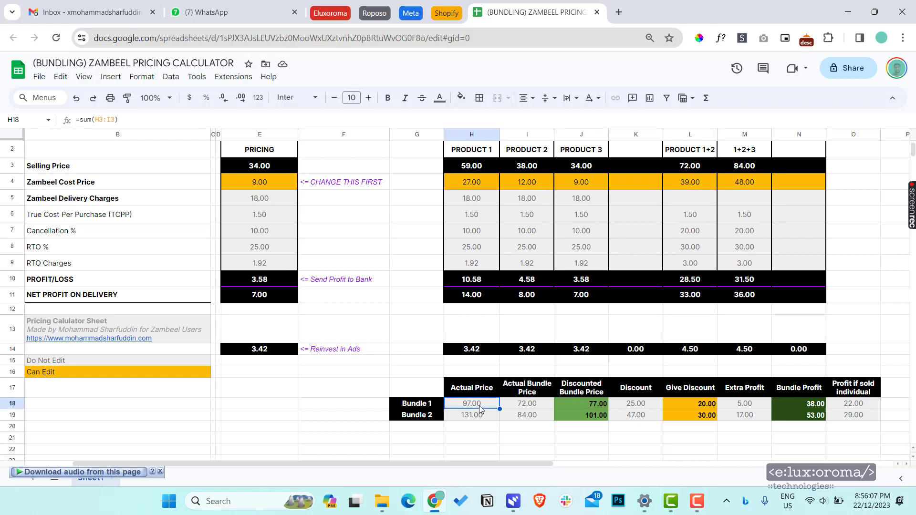
left_click(525, 407)
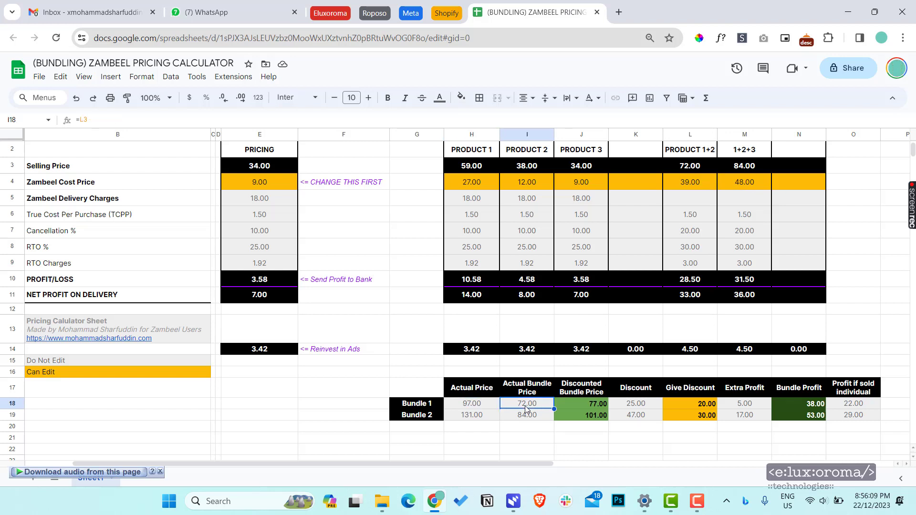
double_click(637, 405)
key("Return")
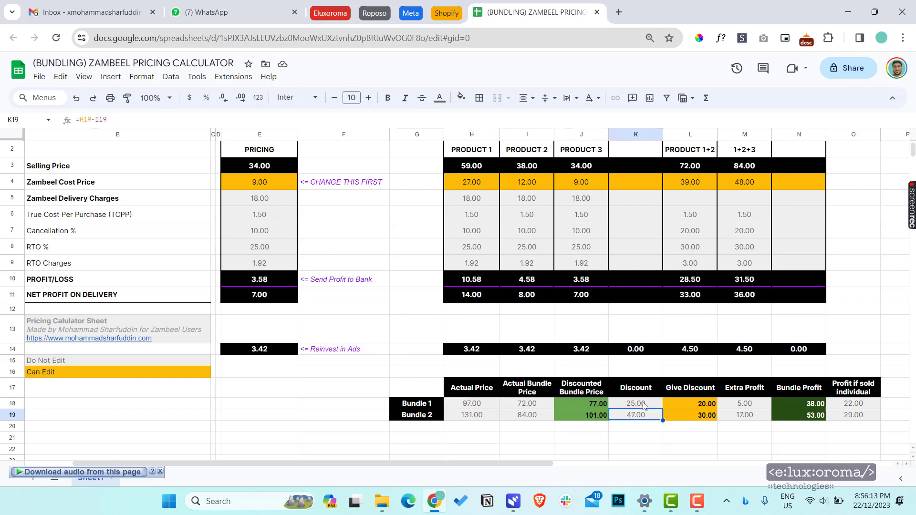
left_click(641, 398)
left_click_drag(641, 398, 642, 406)
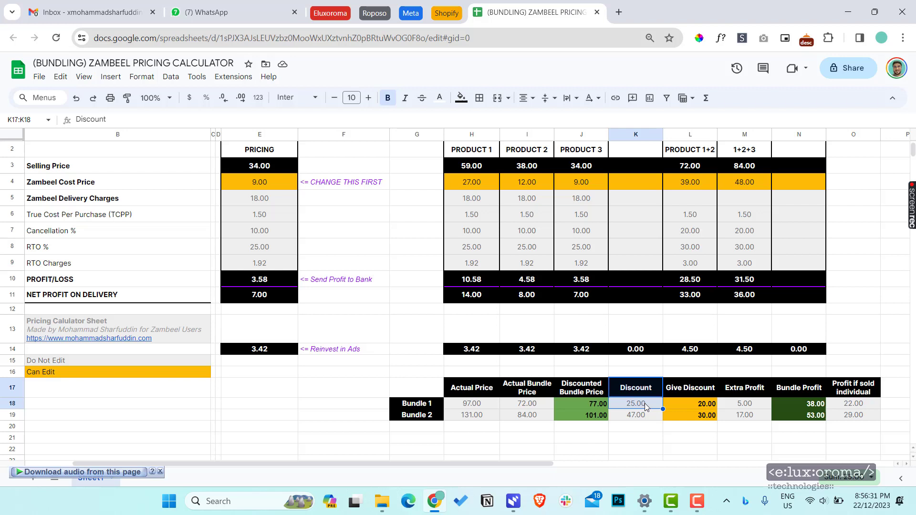
- Check Bundle 1's Give Discount value in L18 without changing it, and match its colour to the Can Edit legend in B16
double_click(687, 404)
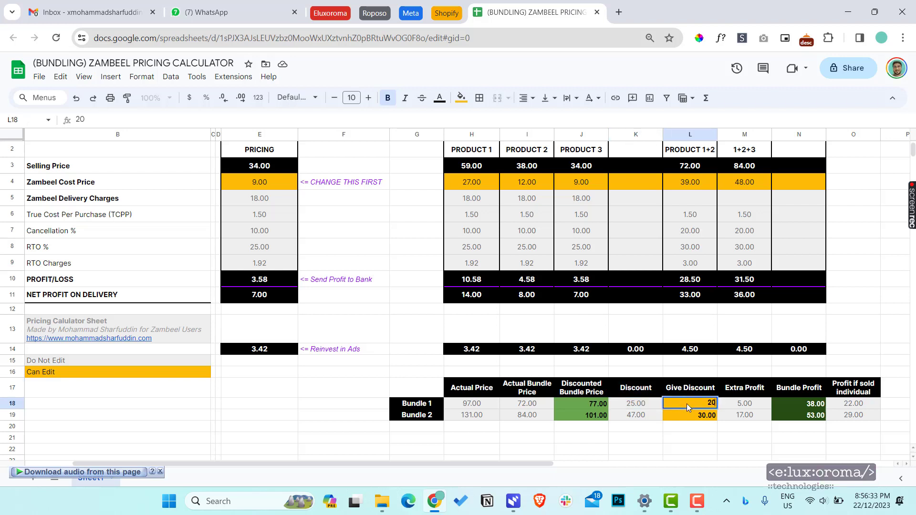
key("Escape")
left_click(46, 376)
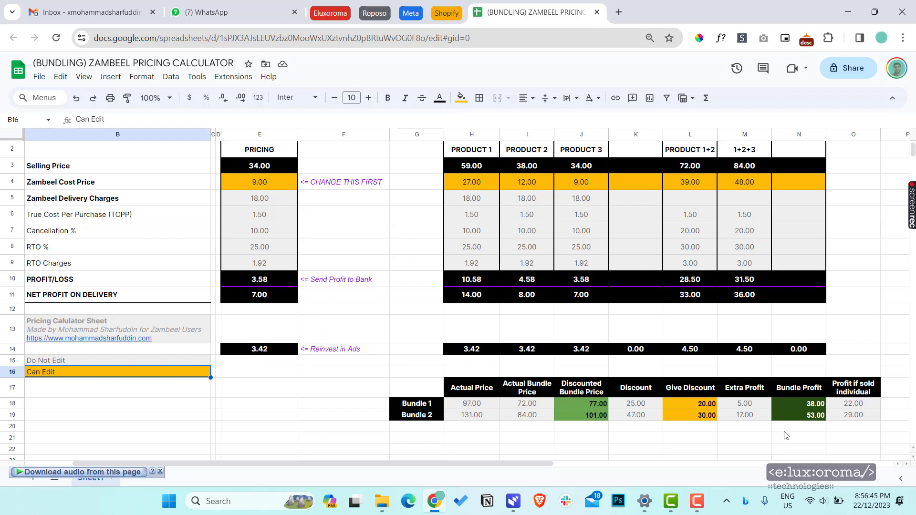
- Compare Bundle 1's Discount in K18 and Give Discount in L18 with the Extra Profit formula in M18
left_click(630, 404)
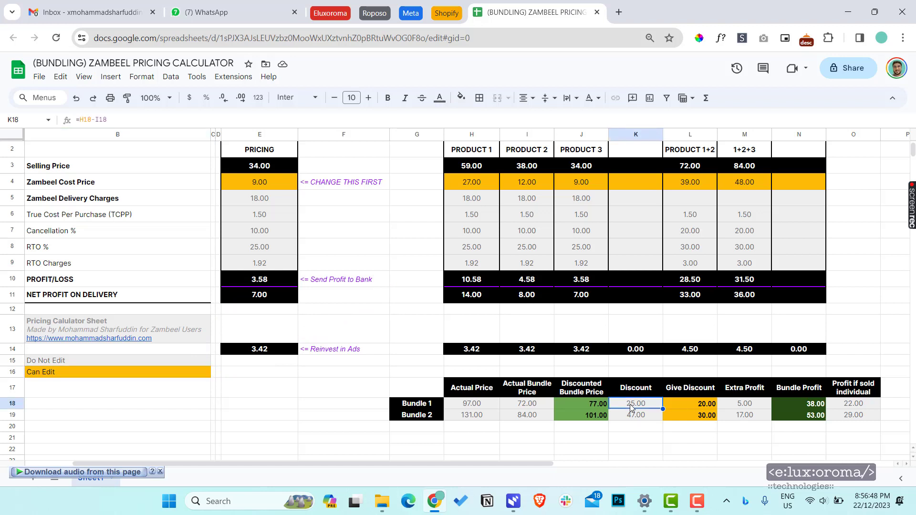
left_click(701, 407)
left_click(743, 407)
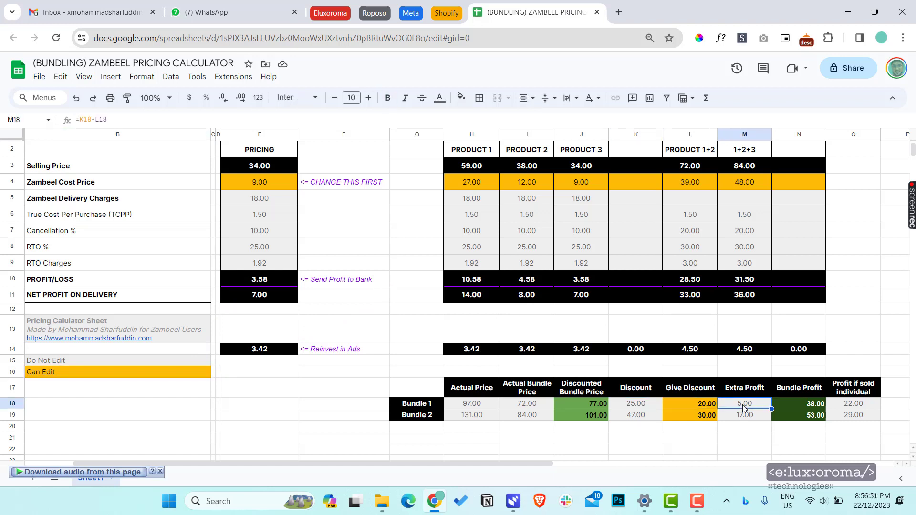
- View Bundle 1's Discounted Bundle Price in J18 and trace the combined cost in L4 to the product costs in H4:I4
left_click(579, 404)
left_click(700, 182)
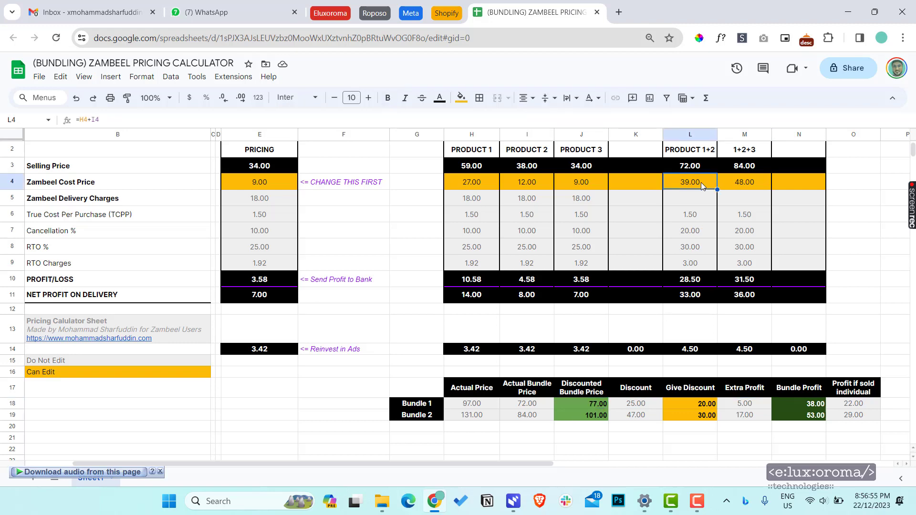
scroll(630, 244, "up", 1)
left_click_drag(458, 228, 533, 230)
left_click(699, 227)
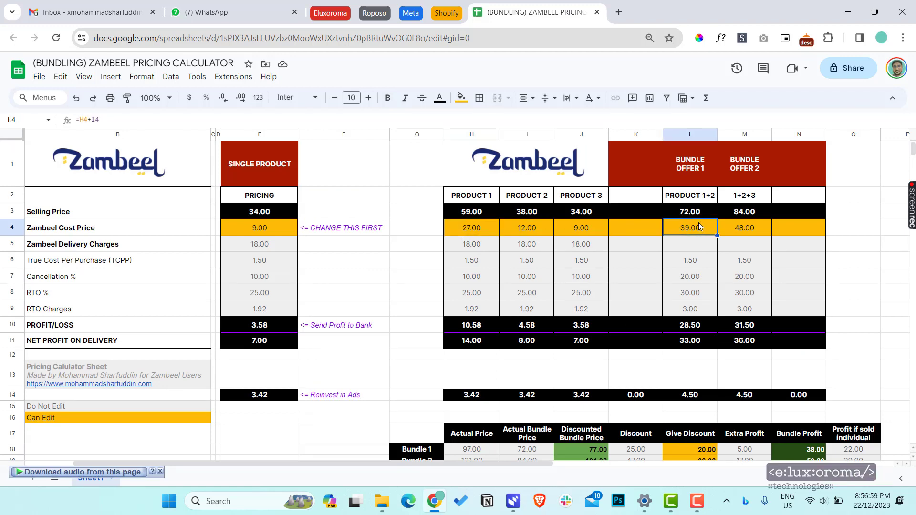
scroll(695, 216, "down", 1)
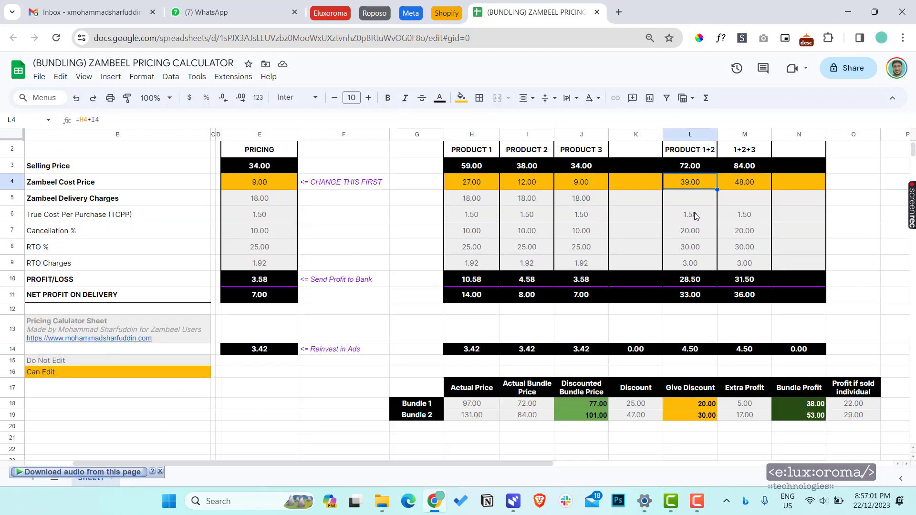
- View Bundle 1's Extra Profit in M18, and inspect the formulas of its Discounted Bundle Price in J18 and Actual Bundle Price in I18
left_click(725, 405)
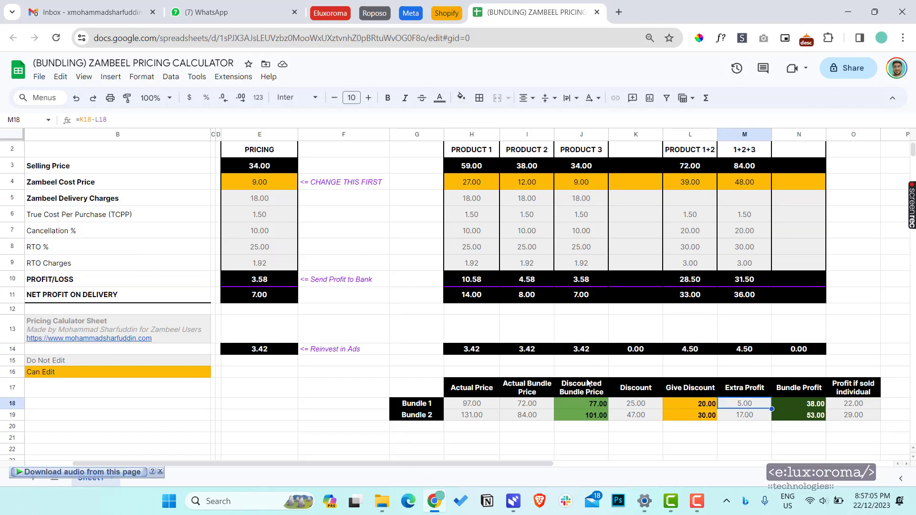
double_click(582, 405)
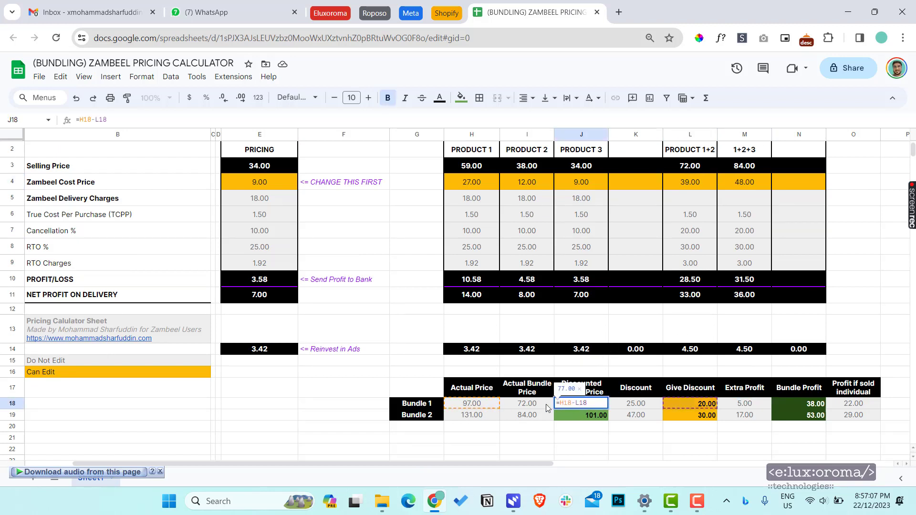
key("Return")
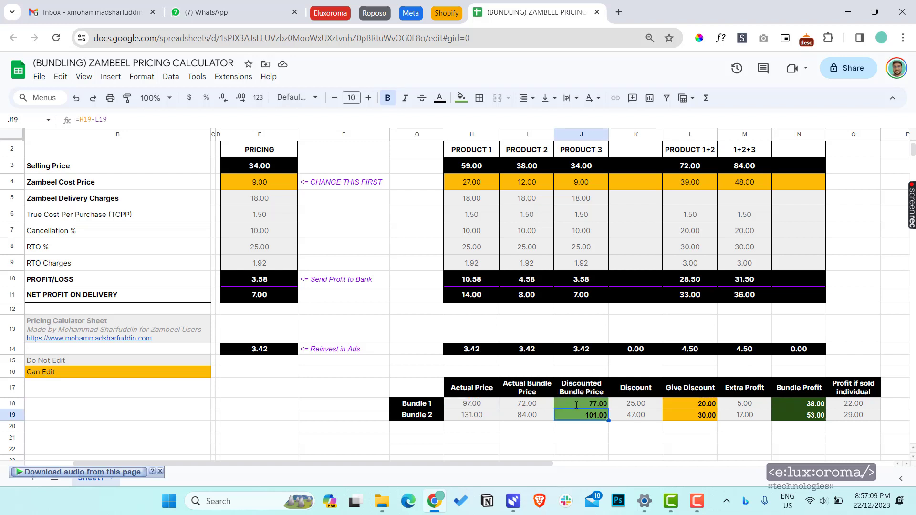
double_click(529, 407)
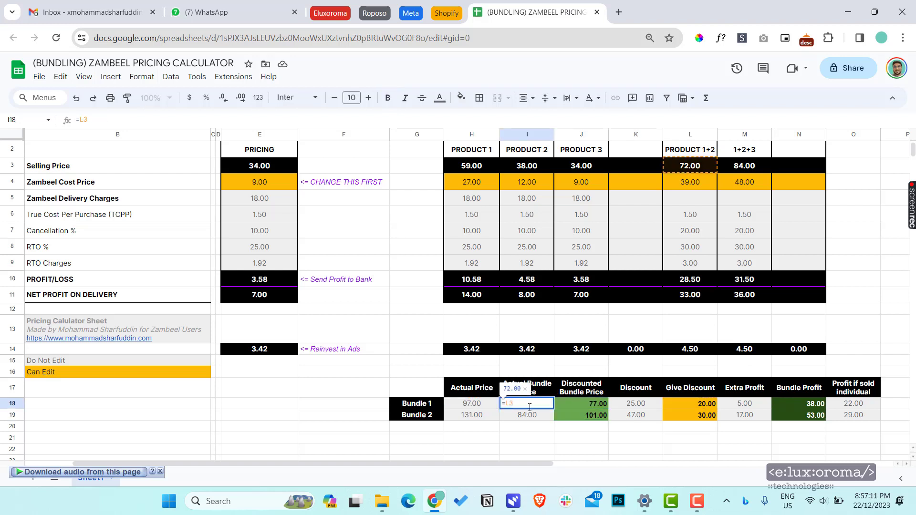
key("Return")
double_click(591, 407)
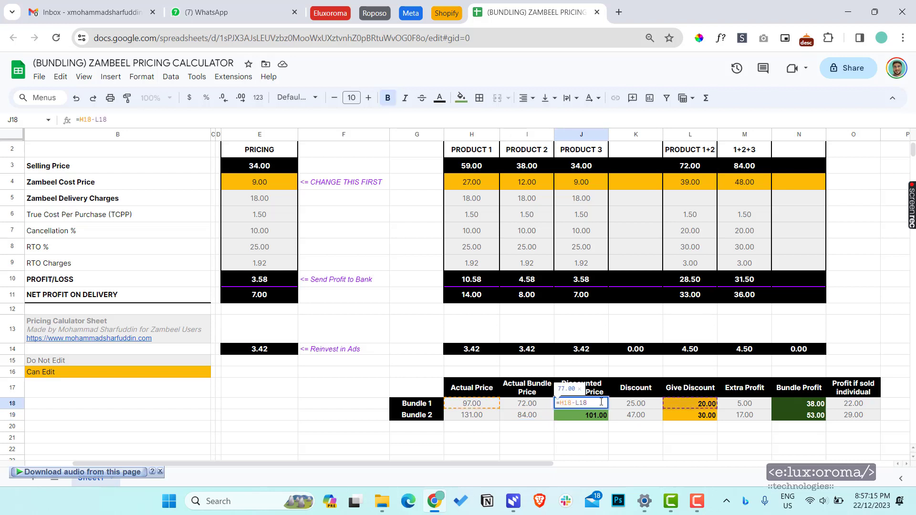
key("Escape")
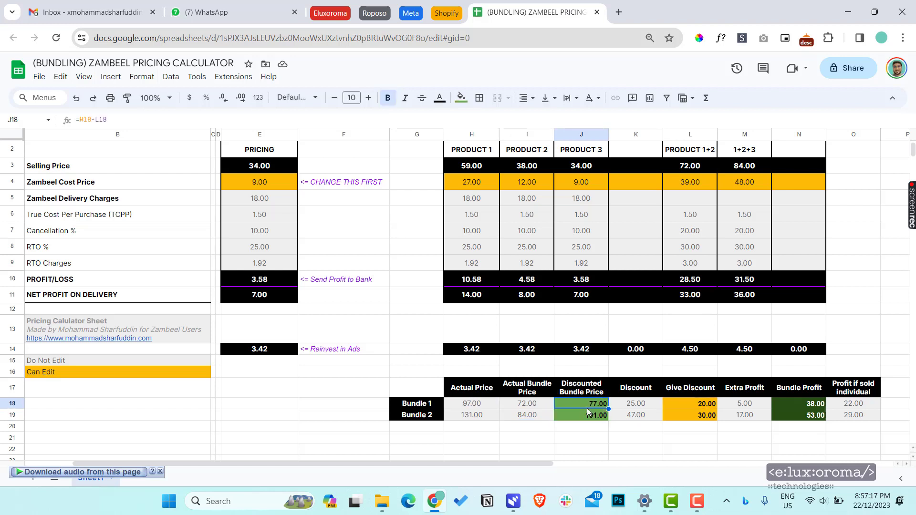
- Compare Bundle 1's Actual Bundle Price in I18 and Extra Profit in M18 with its Discounted Bundle Price in J18
left_click(517, 406)
left_click(755, 407)
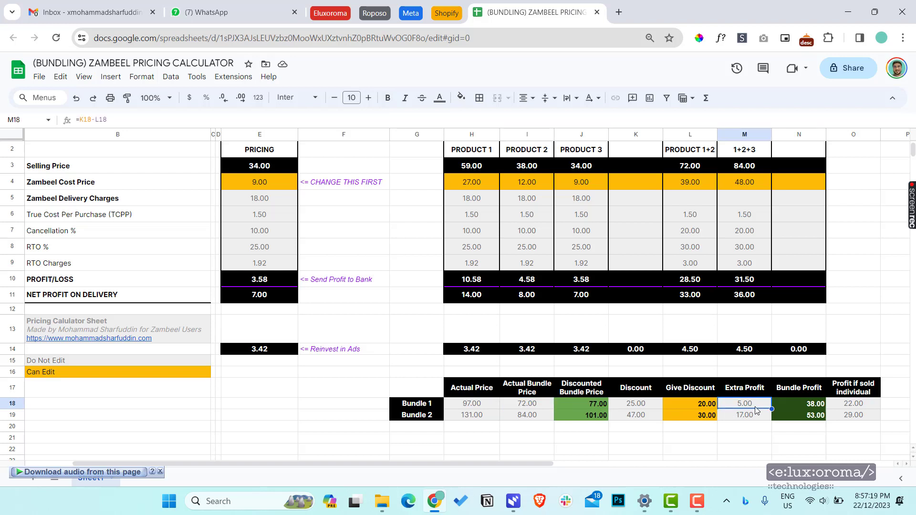
left_click(579, 404)
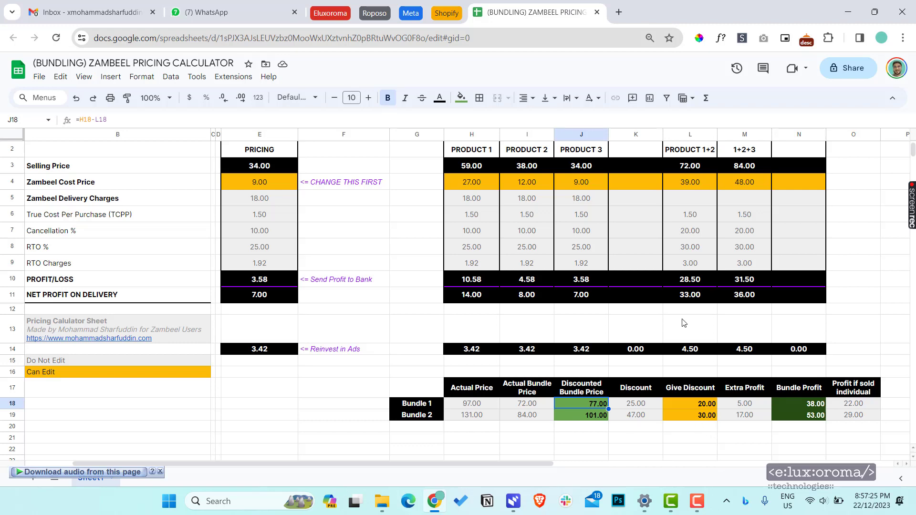
- Review Bundle Offer 1's selling price in L3 against Product 1's figures in H2:H11 and the selling prices of Products 1 and 2 in H3:I3
scroll(591, 346, "up", 2)
left_click(688, 213)
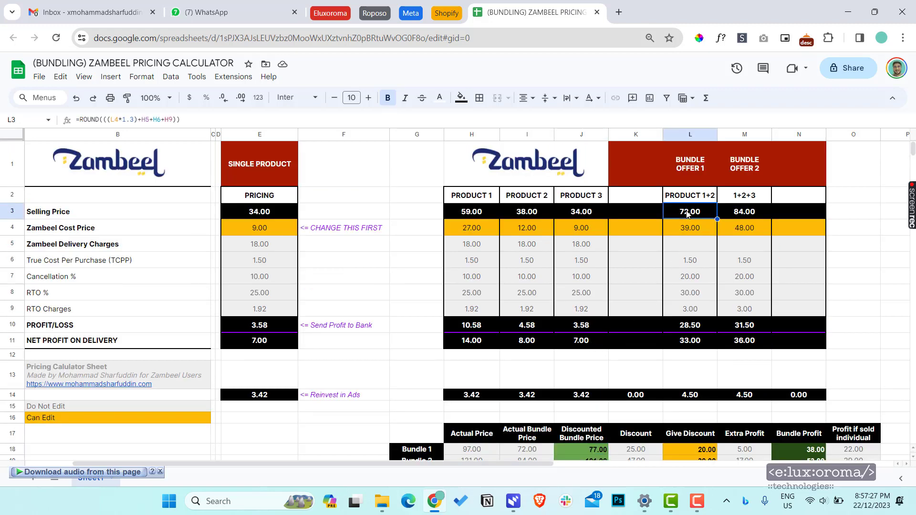
left_click(480, 231)
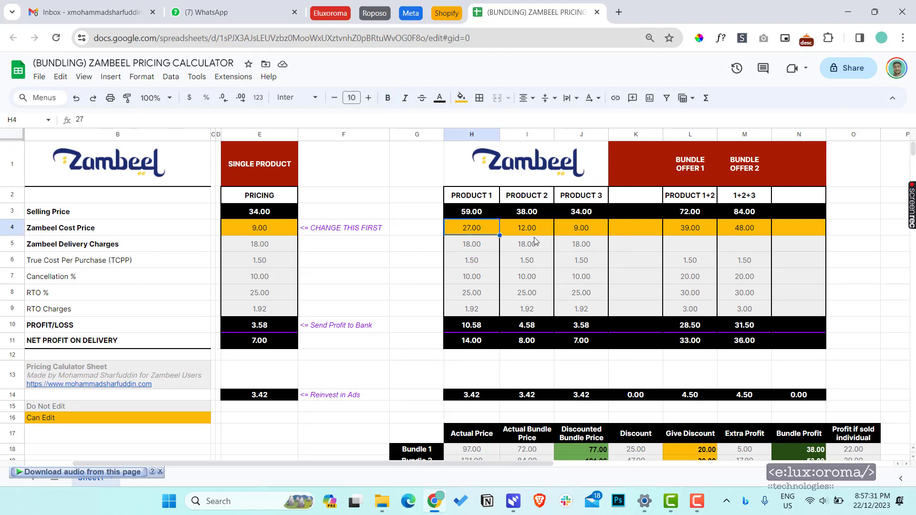
left_click_drag(477, 196, 484, 340)
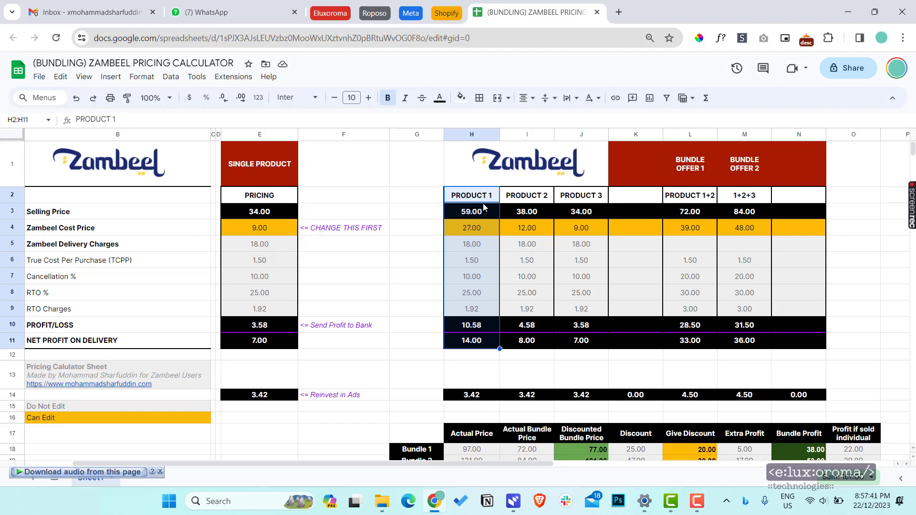
left_click_drag(484, 210, 524, 214)
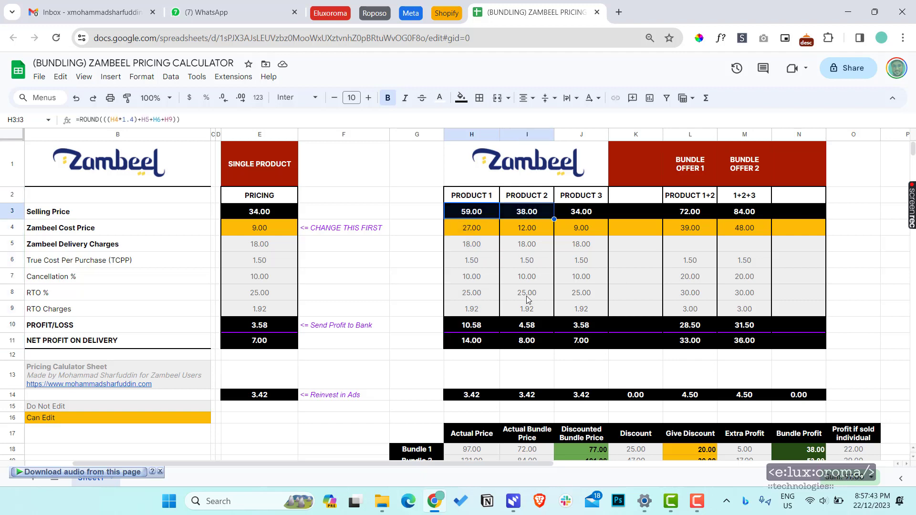
- View Bundle 1's Actual Price in H18 and inspect the formula of its Discounted Bundle Price in J18
scroll(527, 303, "down", 1)
left_click(480, 402)
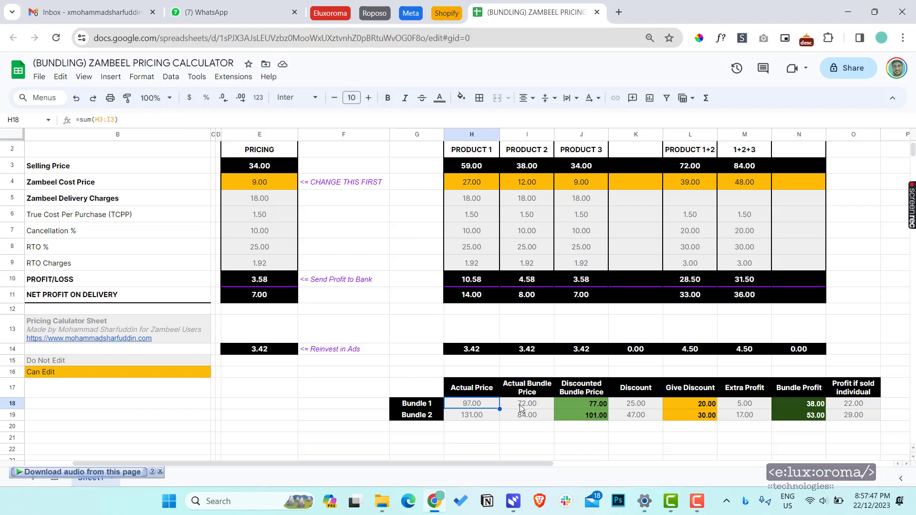
left_click(600, 406)
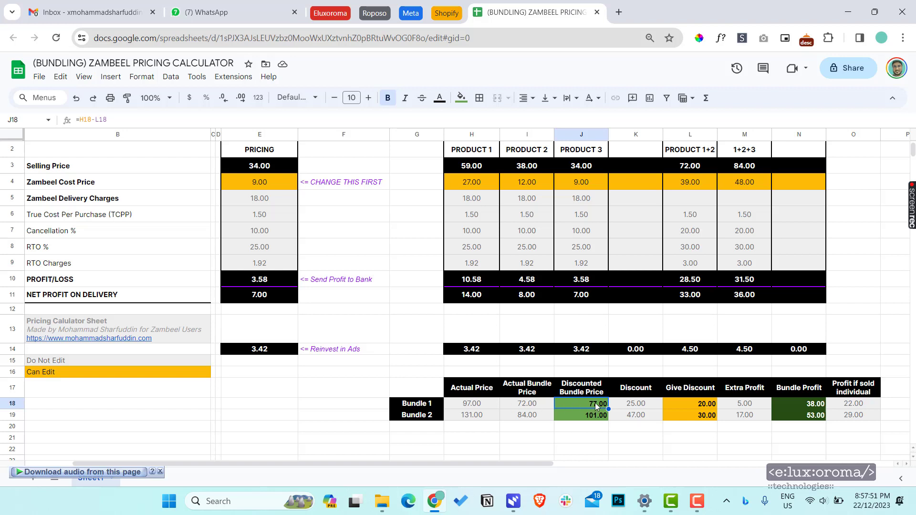
double_click(596, 405)
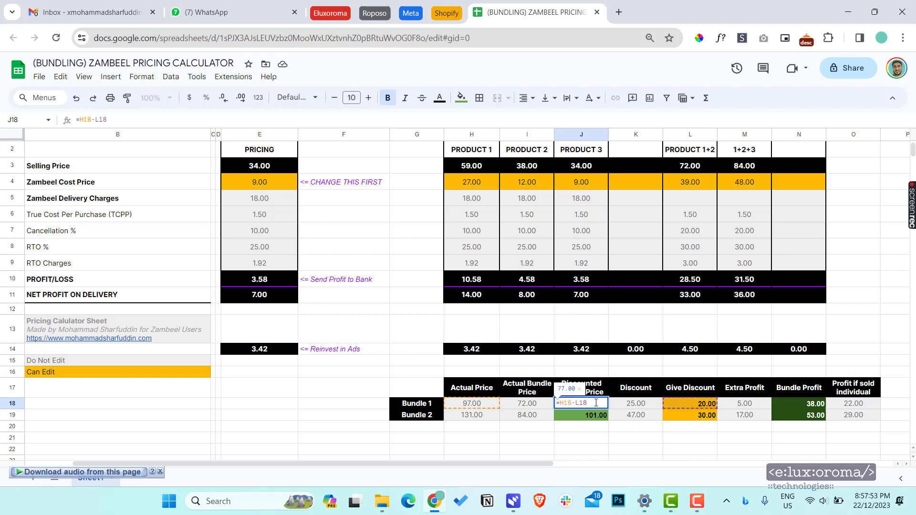
key("Return")
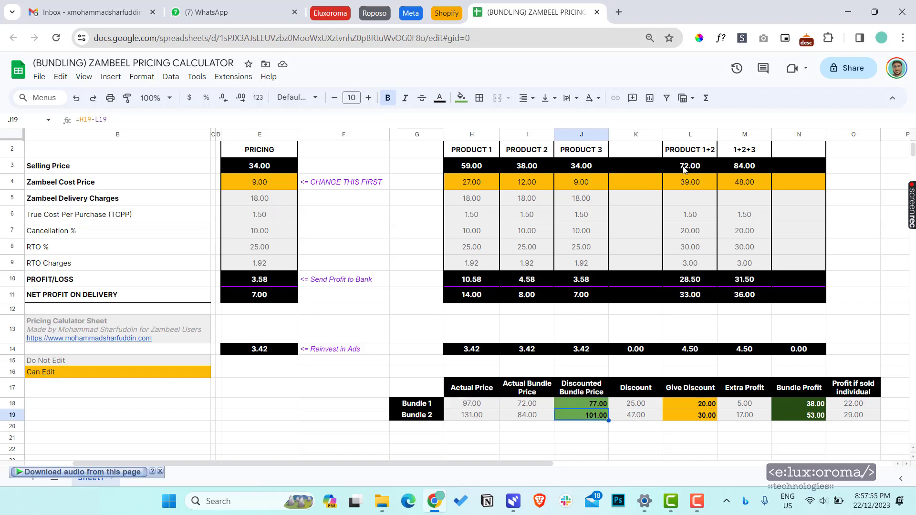
- Review the Bundle Offer 1 column from its heading down and inspect the Net Profit on Delivery formula in L11
left_click(693, 298)
scroll(691, 296, "up", 1)
left_click_drag(679, 149, 688, 340)
left_click(705, 342)
double_click(706, 341)
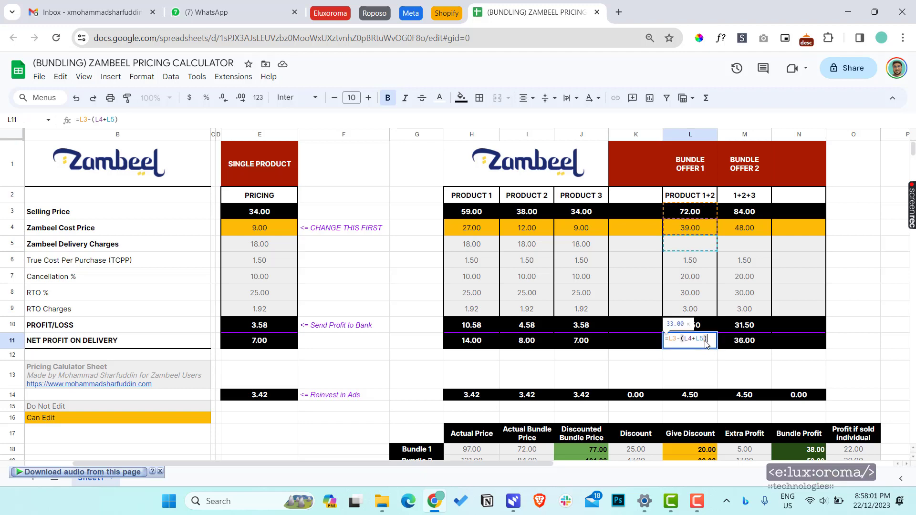
key("Escape")
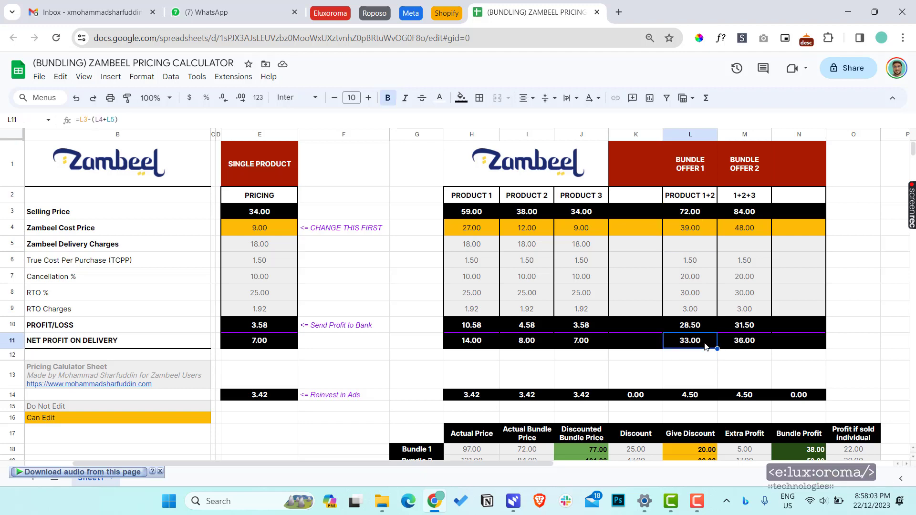
- View Bundle 1's Extra Profit in M18 and inspect the formula of its Bundle Profit in N18
left_click(733, 449)
scroll(737, 444, "down", 1)
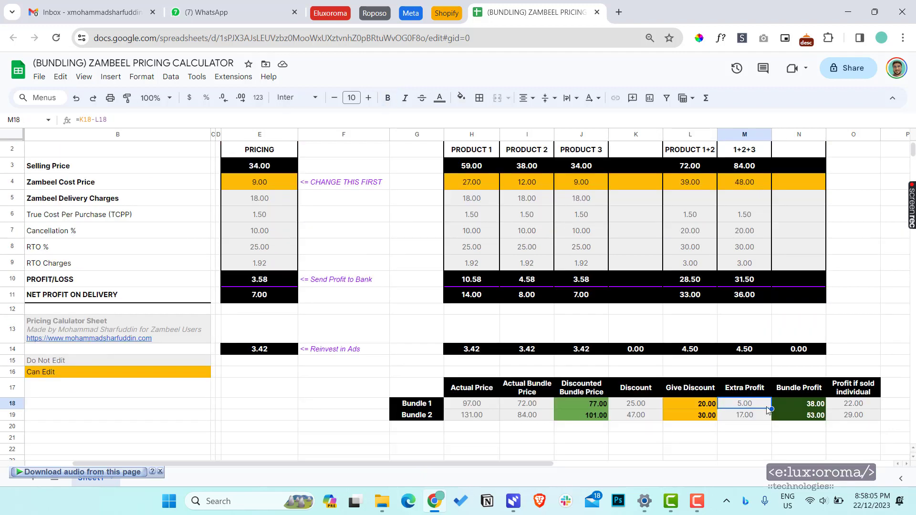
double_click(803, 407)
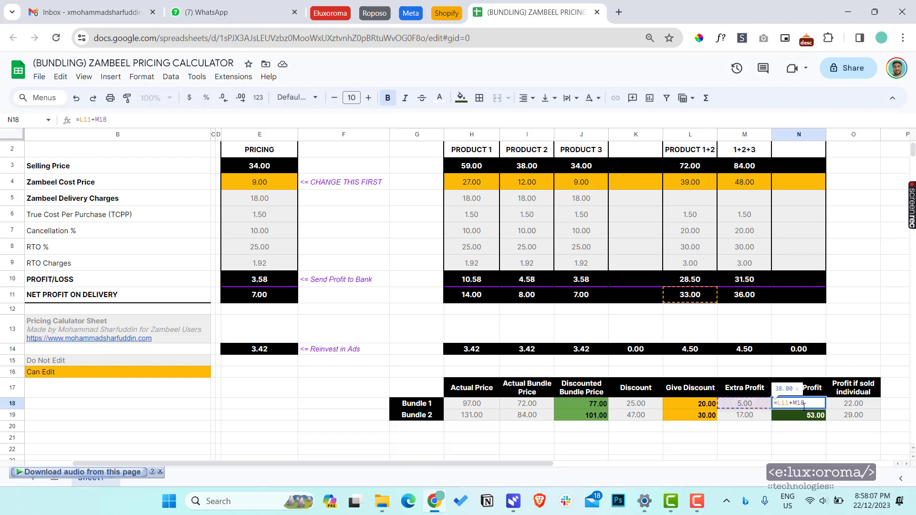
key("Return")
left_click(804, 407)
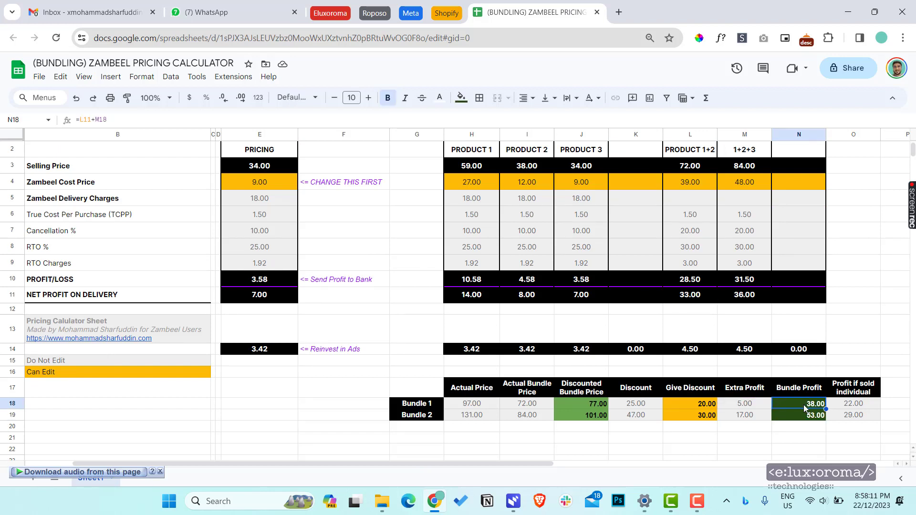
- Inspect Bundle Offer 1's selling price formula in L3, focusing on the multiplier applied to the cost price
scroll(804, 407, "up", 1)
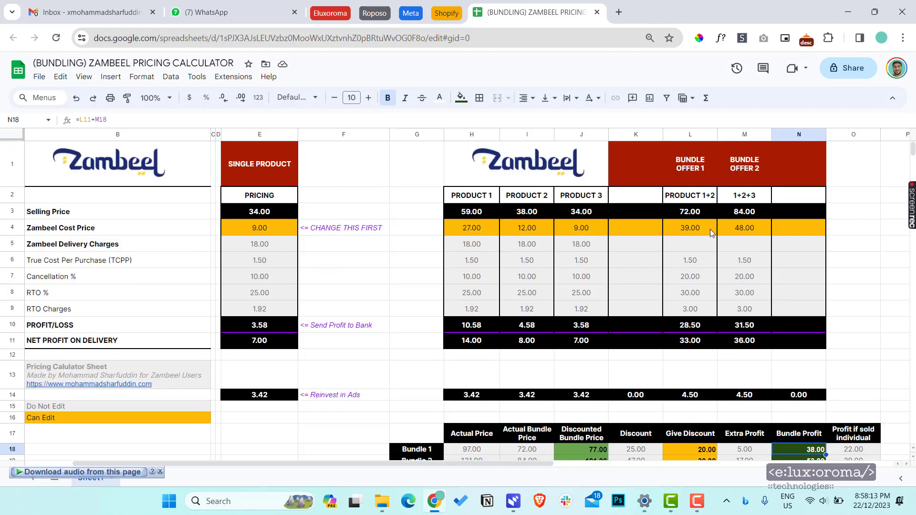
double_click(693, 213)
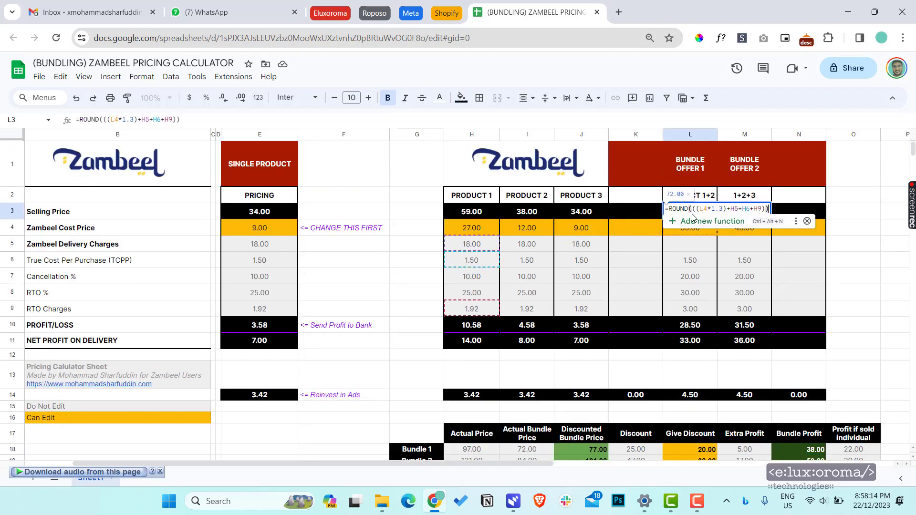
double_click(720, 209)
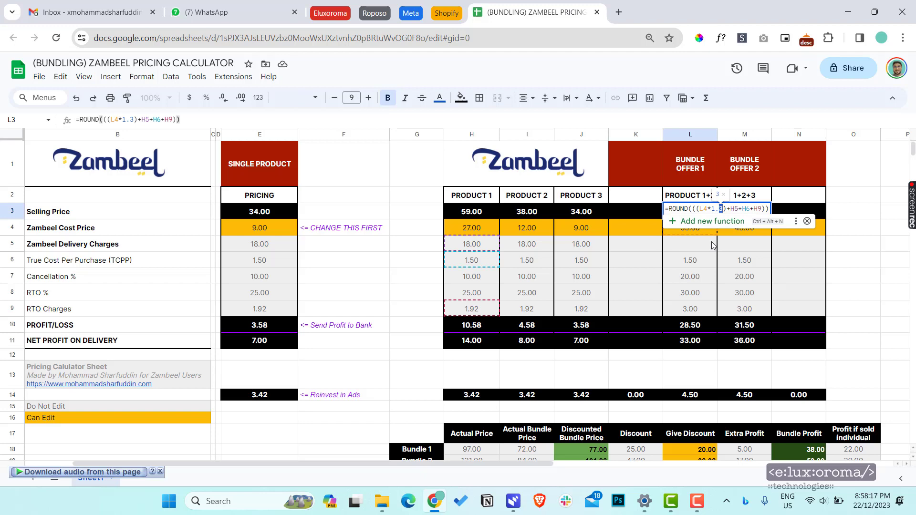
key("Return")
scroll(803, 409, "down", 1)
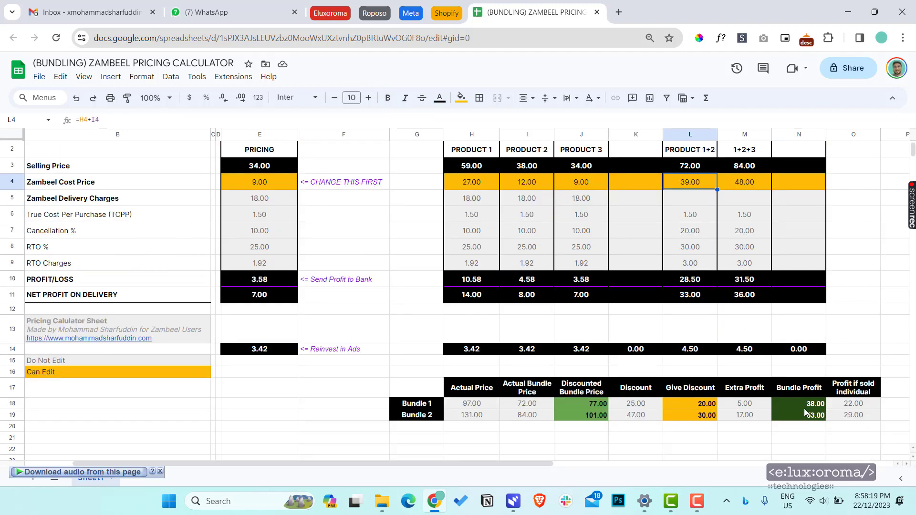
- Compare Bundle 1's profit in N18 with the combined cost in L4, and recheck the formula in N18
left_click(802, 404)
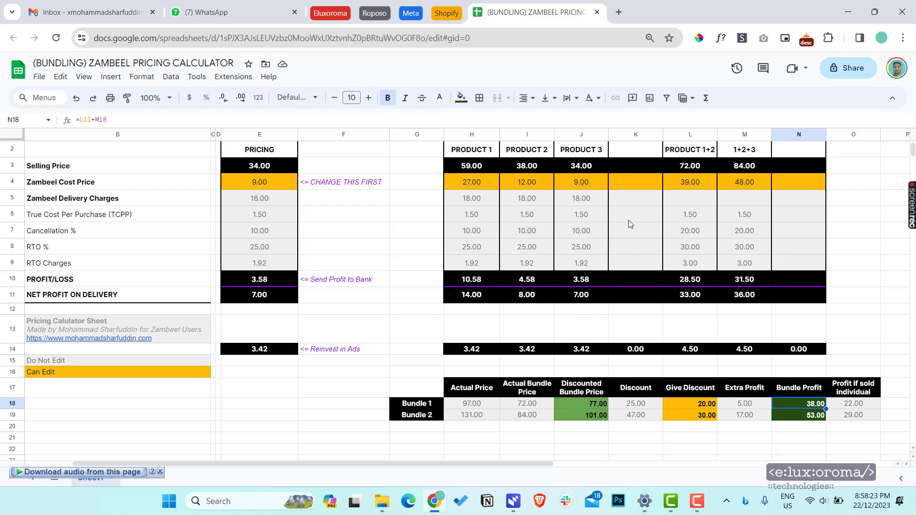
left_click(674, 184)
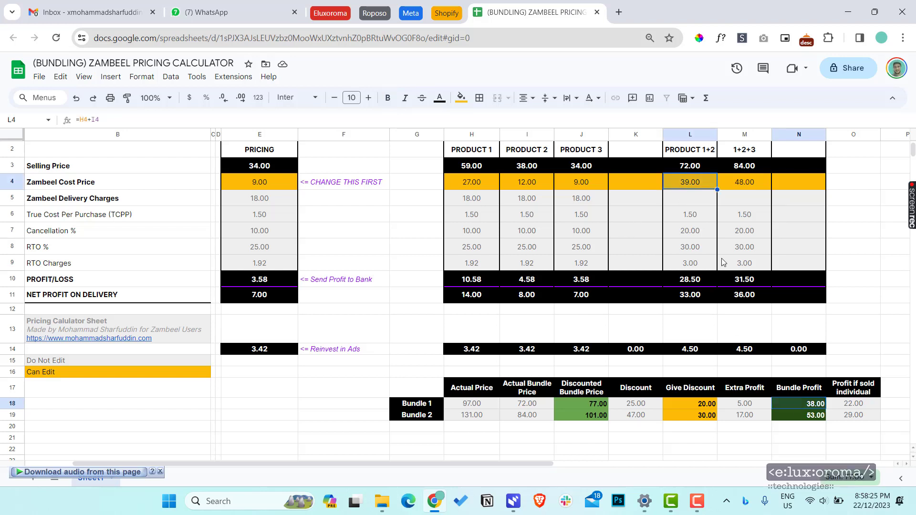
left_click(764, 438)
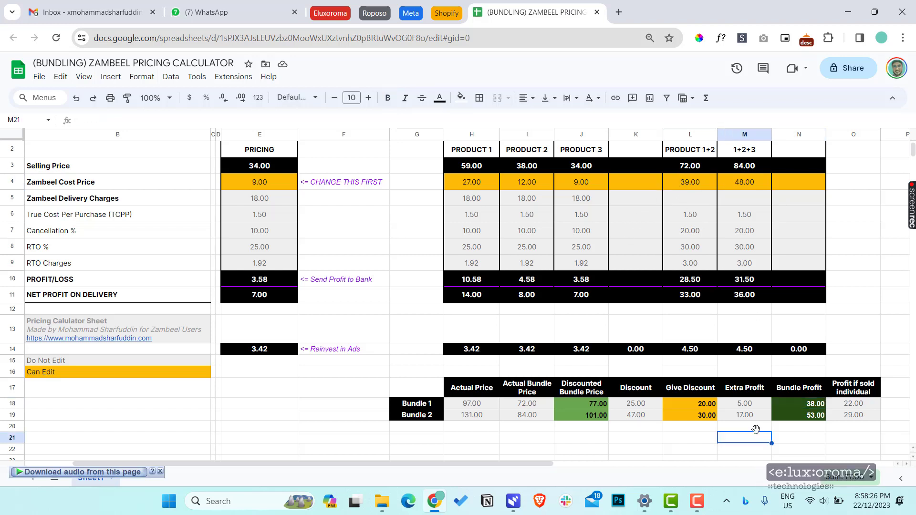
double_click(789, 402)
key("Return")
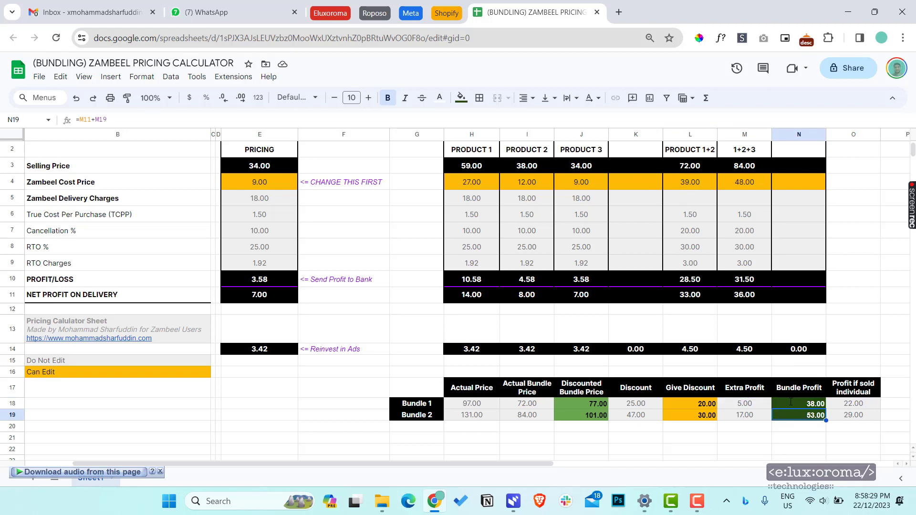
- Review Bundle Offer 1's pricing figures in L1:L11, including the combined cost in L4, alongside the Bundle 1 summary row
scroll(723, 191, "up", 2)
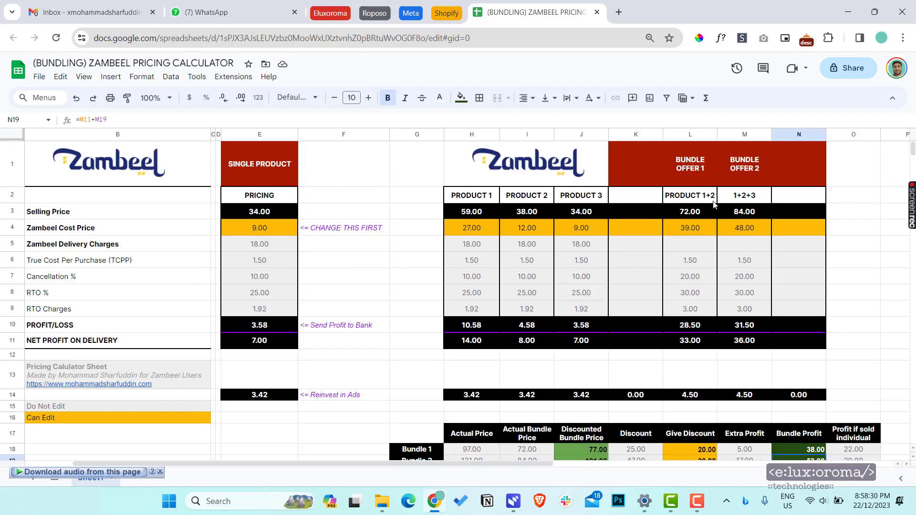
left_click(696, 229)
left_click_drag(694, 167, 693, 338)
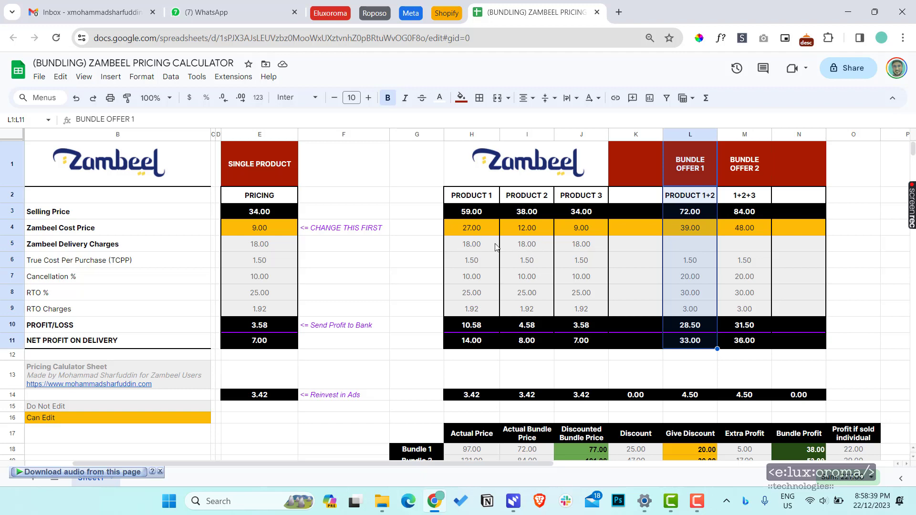
left_click(702, 243)
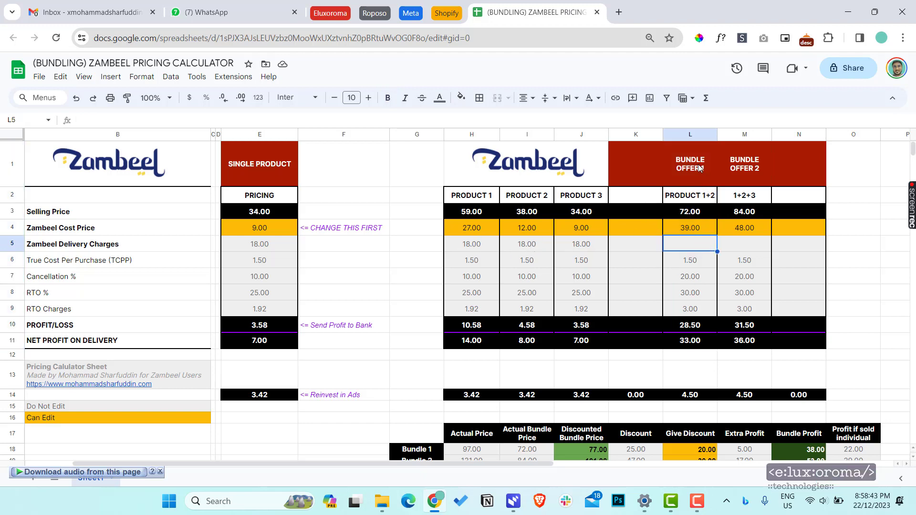
left_click_drag(699, 168, 692, 329)
scroll(692, 331, "down", 1)
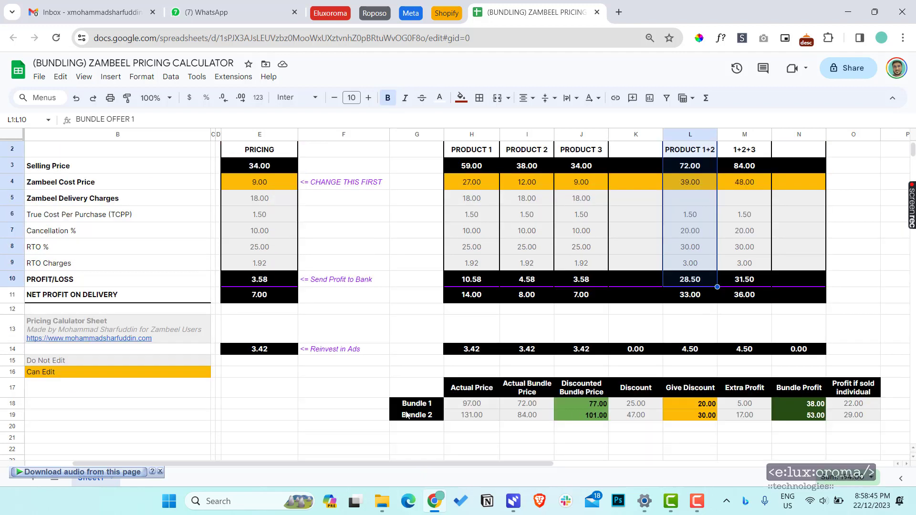
scroll(599, 379, "up", 1)
left_click(695, 198)
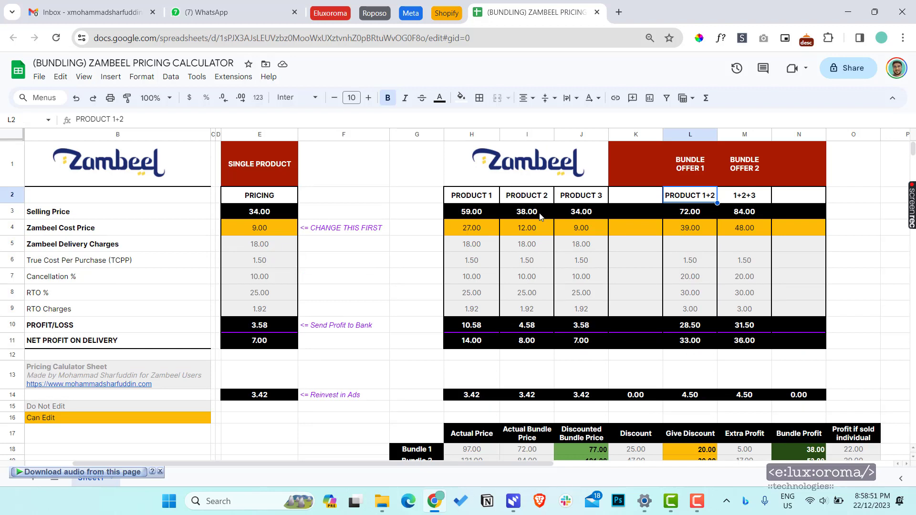
- Check Product 3's selling price and cost, sum the selling prices in H3:J3, and compare them with Bundle Offer 2's price in M3
left_click(594, 214)
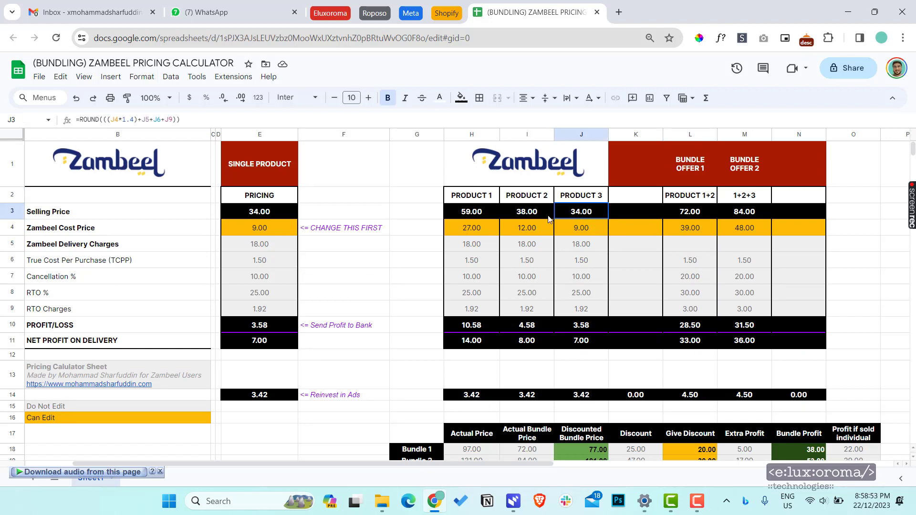
left_click(586, 262)
key("Up")
key("Up")
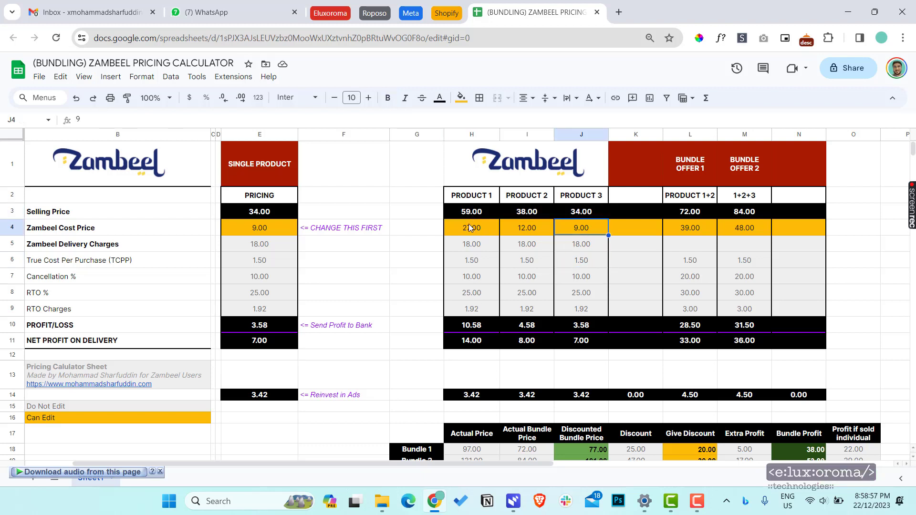
left_click_drag(591, 214, 471, 211)
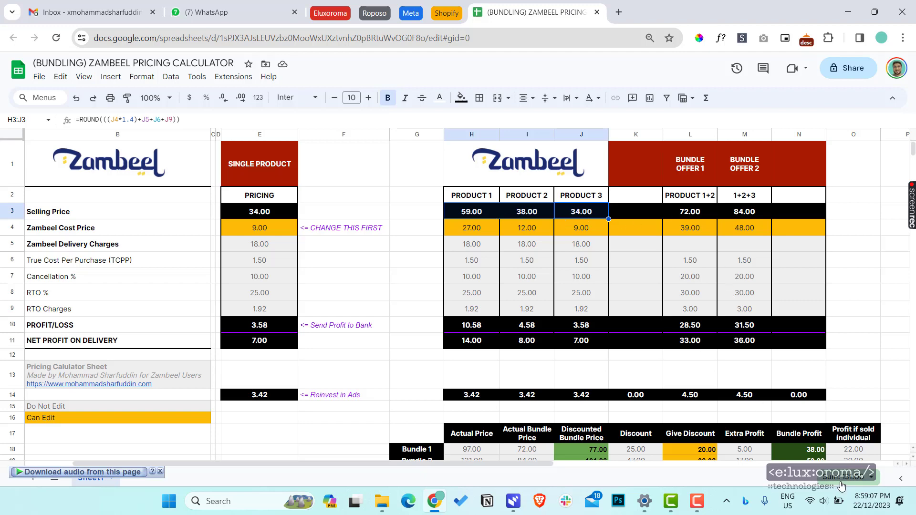
left_click(746, 215)
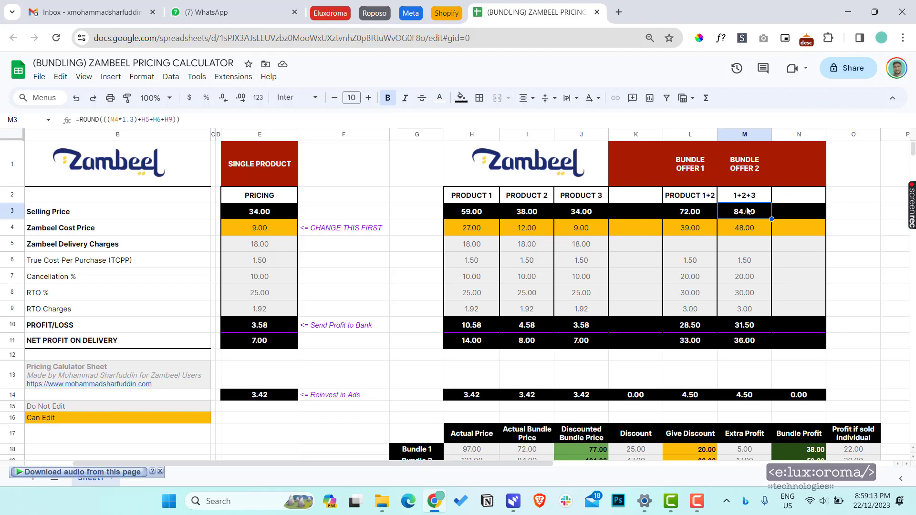
- View Bundle 2's Actual Price in H19 and trace it to the three product selling prices in H3:J3
scroll(748, 210, "down", 1)
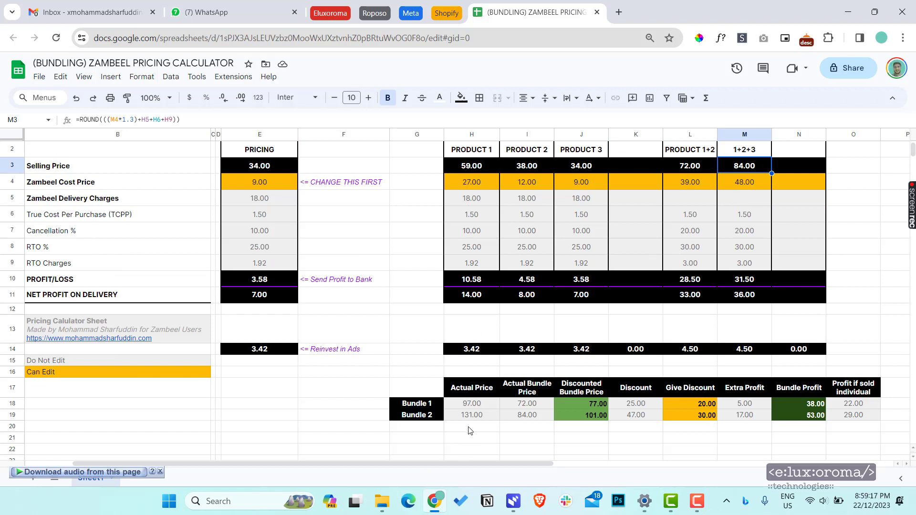
left_click(473, 415)
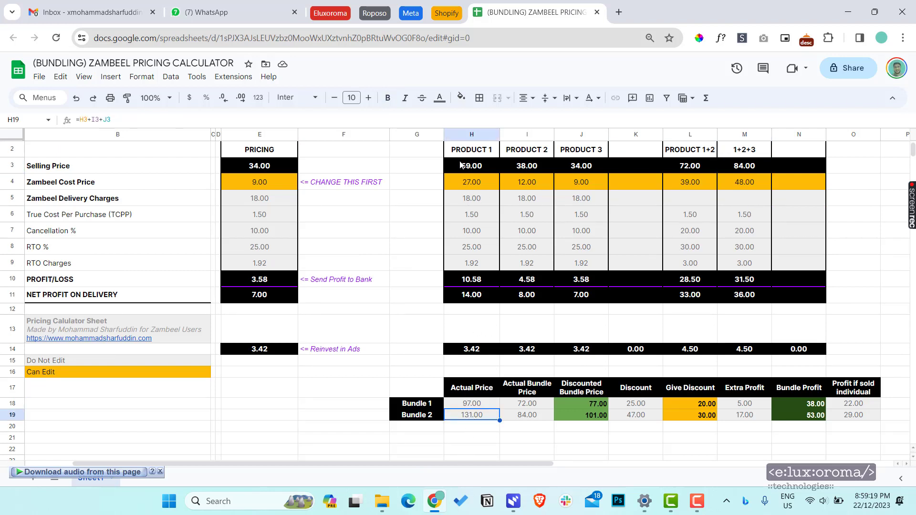
left_click_drag(461, 165, 565, 167)
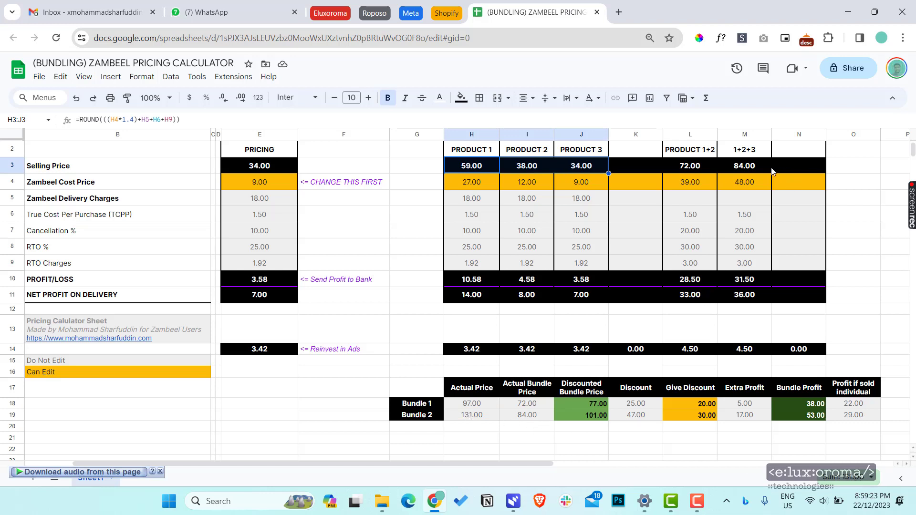
- Inspect the formula of Bundle Offer 2's selling price in M3
left_click(736, 164)
double_click(736, 165)
key("Return")
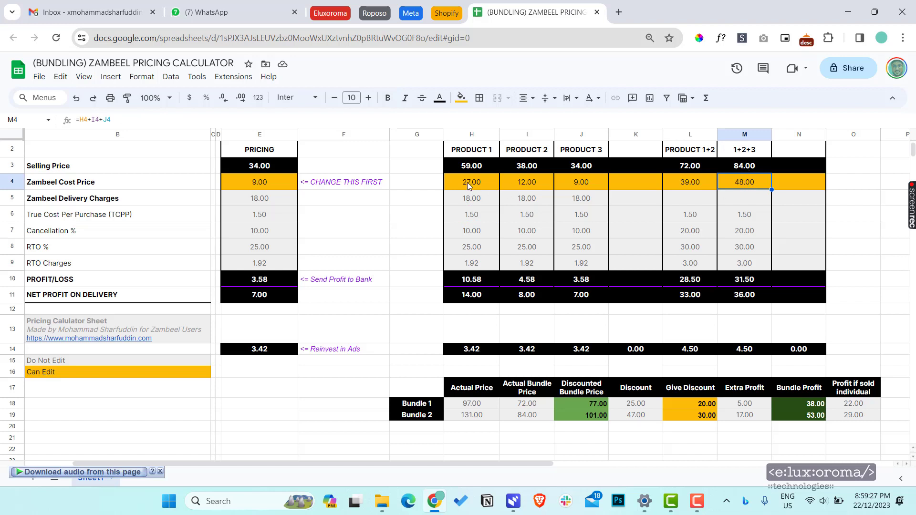
- Trace Bundle Offer 2's combined cost in M4 to the product costs in H4:J4 and inspect its formula
left_click_drag(467, 183, 579, 185)
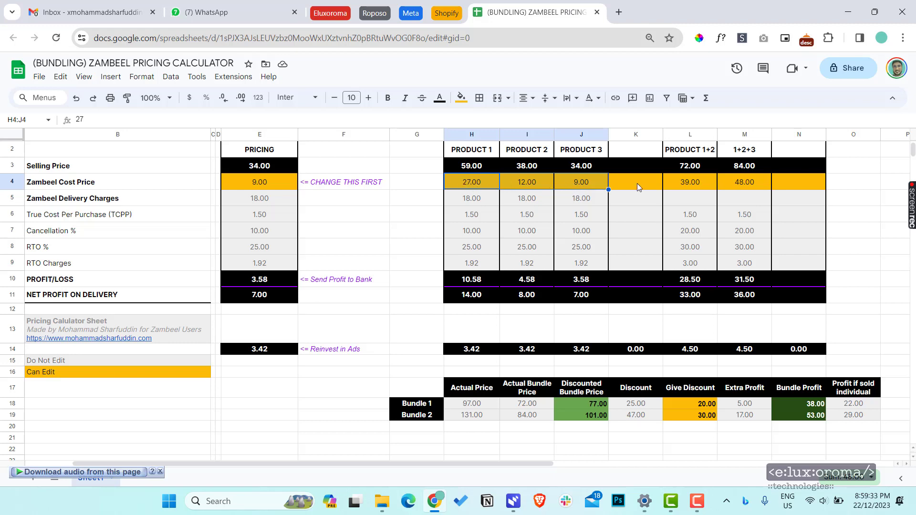
left_click(750, 184)
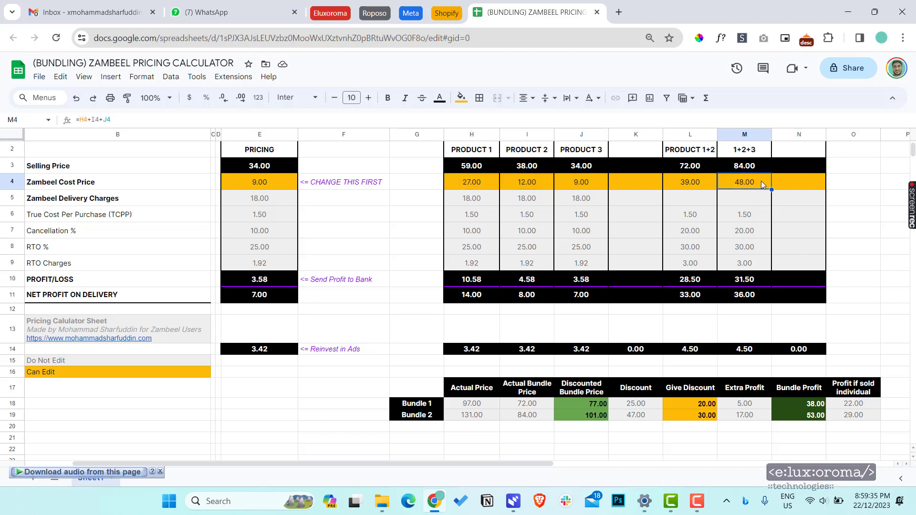
scroll(752, 191, "up", 2)
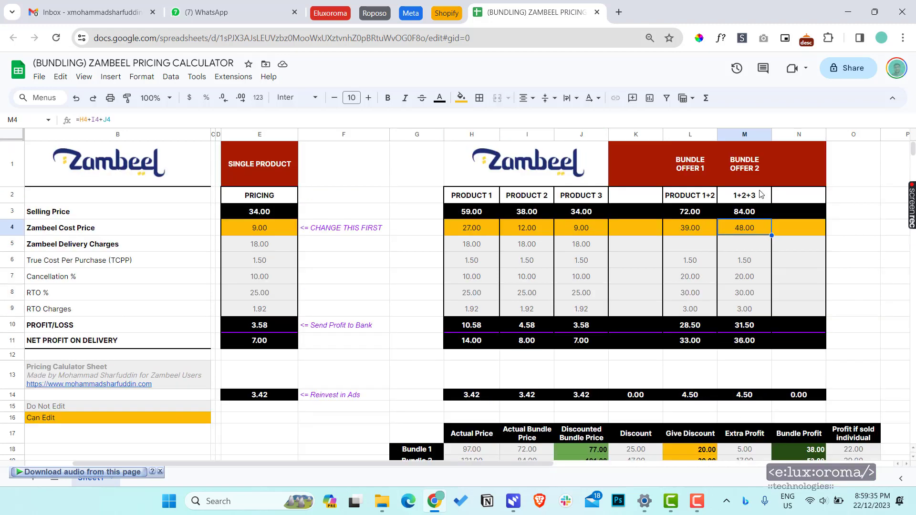
double_click(747, 232)
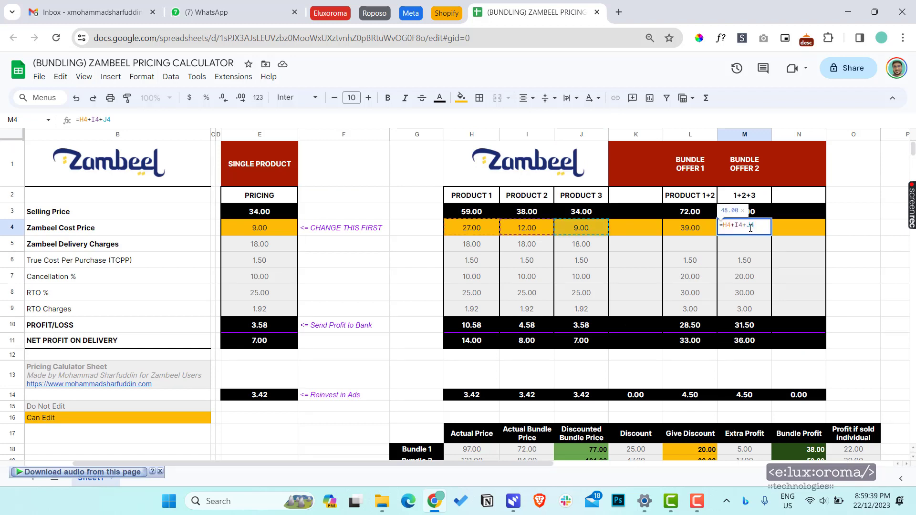
key("Escape")
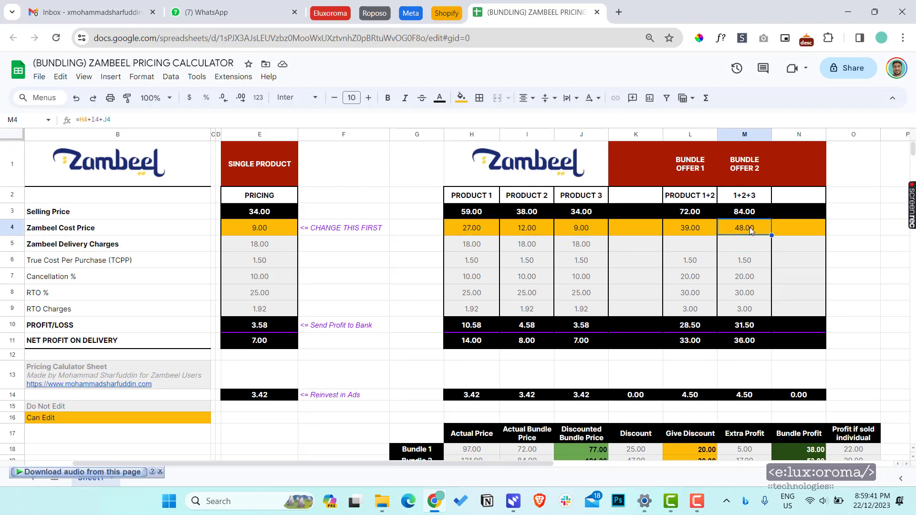
double_click(746, 215)
left_click(753, 221)
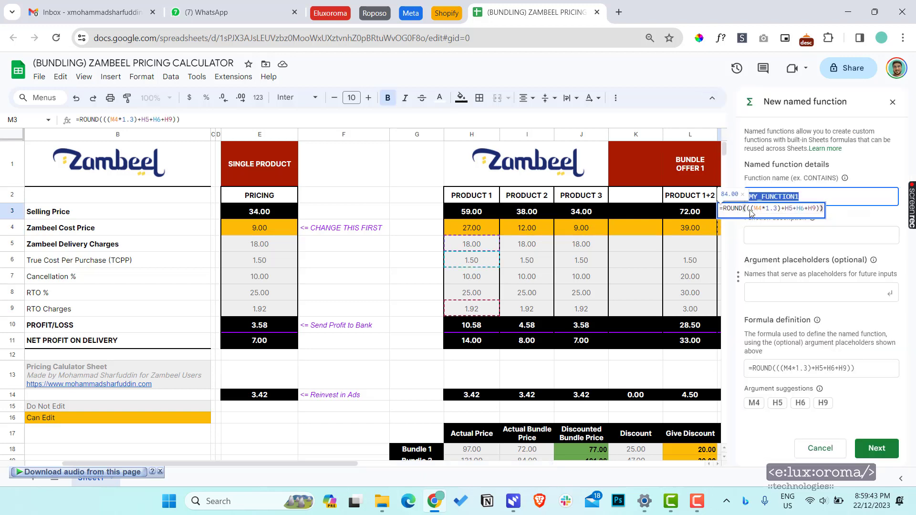
left_click(660, 292)
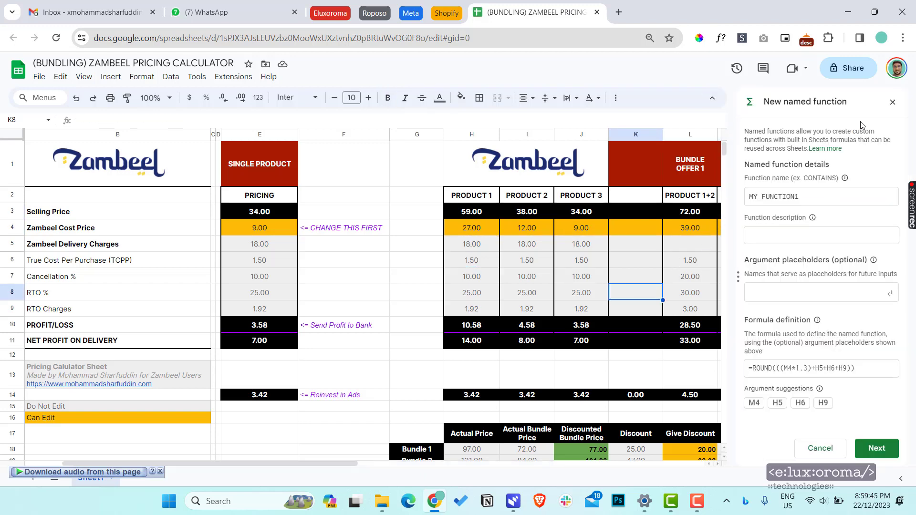
left_click(892, 102)
- Examine the terms of Bundle Offer 2's selling price formula in M3: the M4*1.3 markup plus H5, H6 and H9
double_click(753, 212)
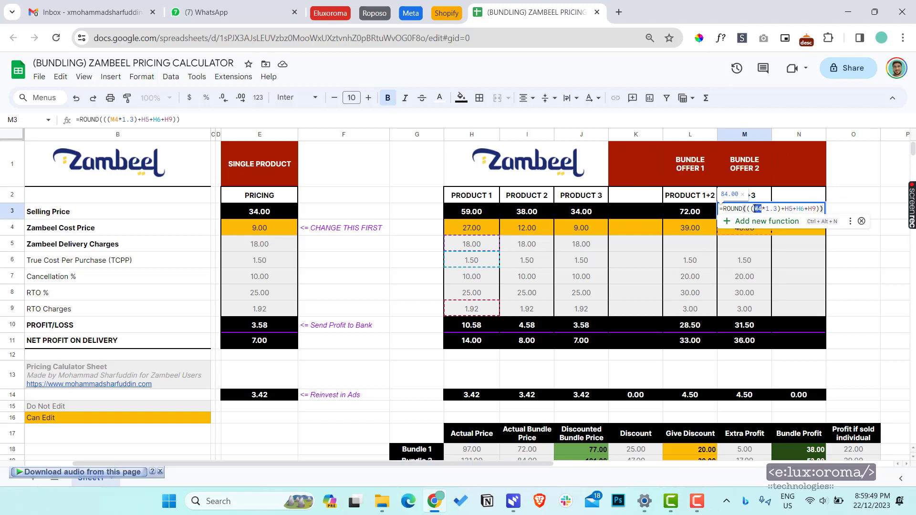
double_click(759, 208)
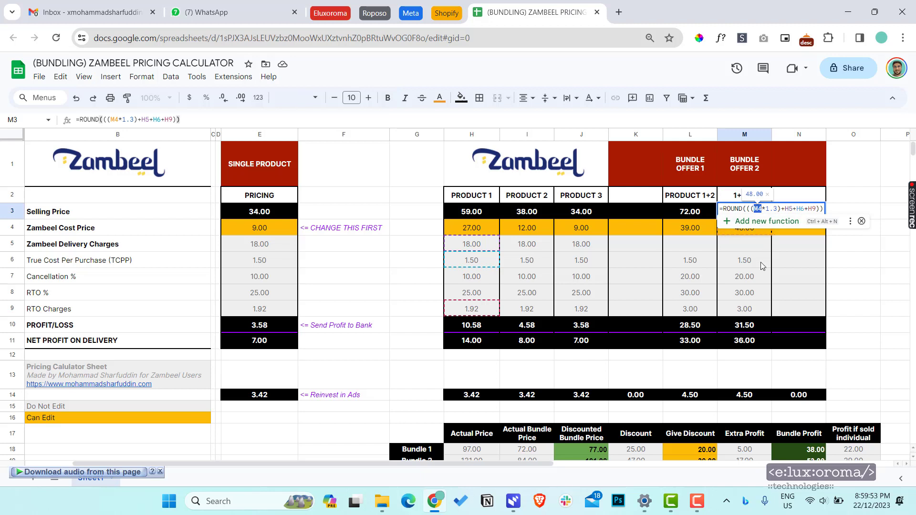
left_click(744, 260)
double_click(747, 211)
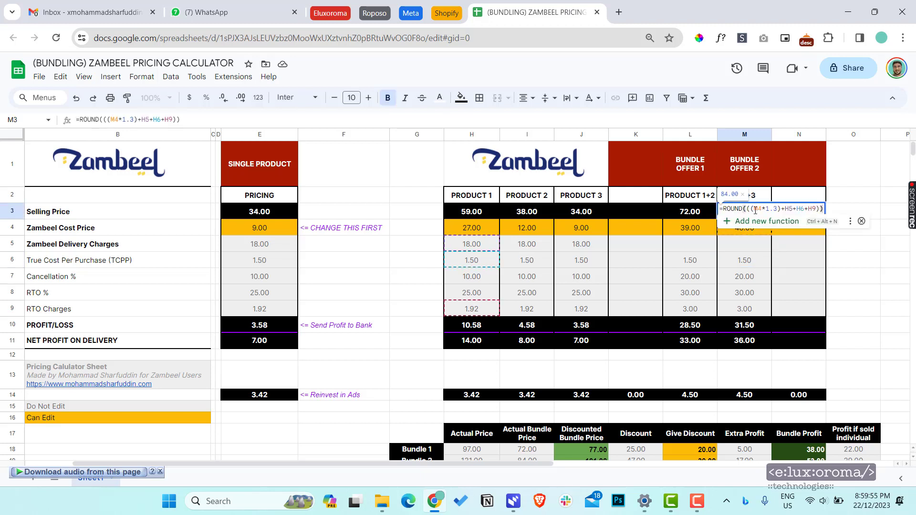
left_click_drag(754, 210, 778, 210)
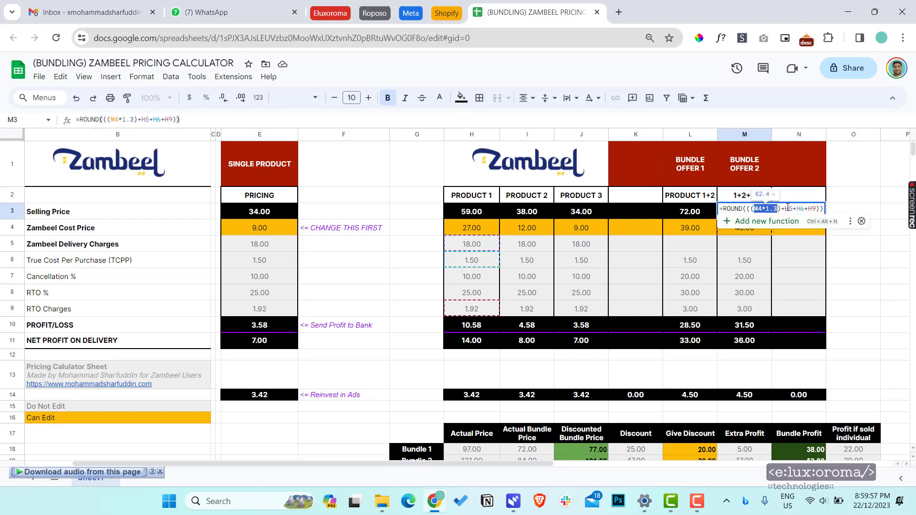
left_click(784, 209)
left_click_drag(795, 210, 800, 211)
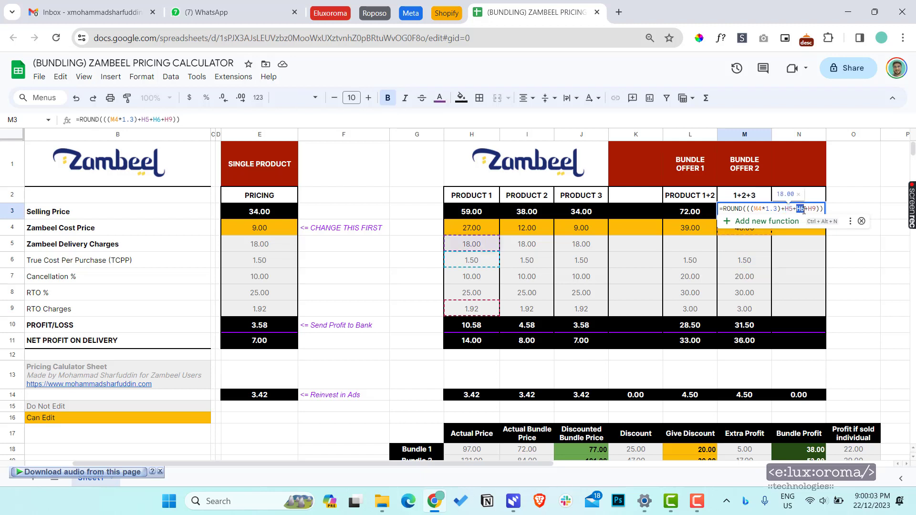
left_click_drag(804, 211, 817, 209)
key("Tab")
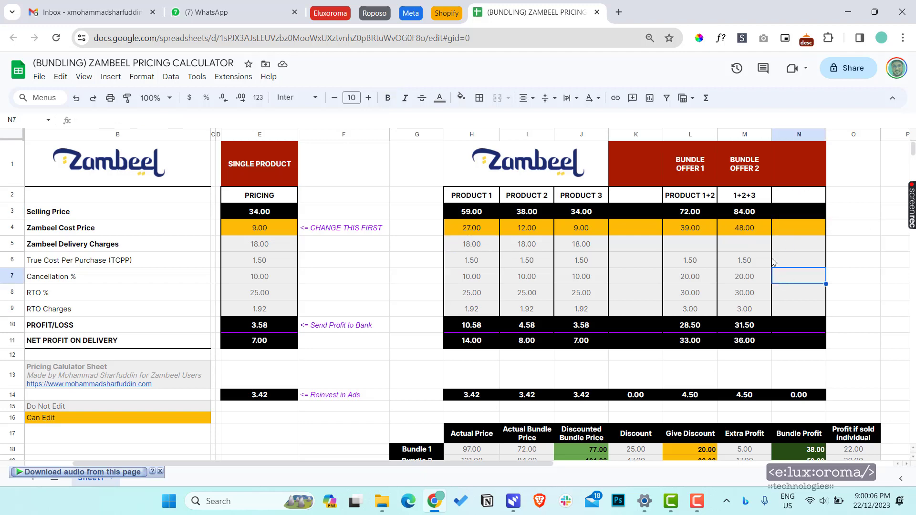
- Trace Bundle 2's Actual Bundle Price in I19 to Bundle Offer 2's selling price in M3
left_click(748, 214)
scroll(747, 214, "down", 1)
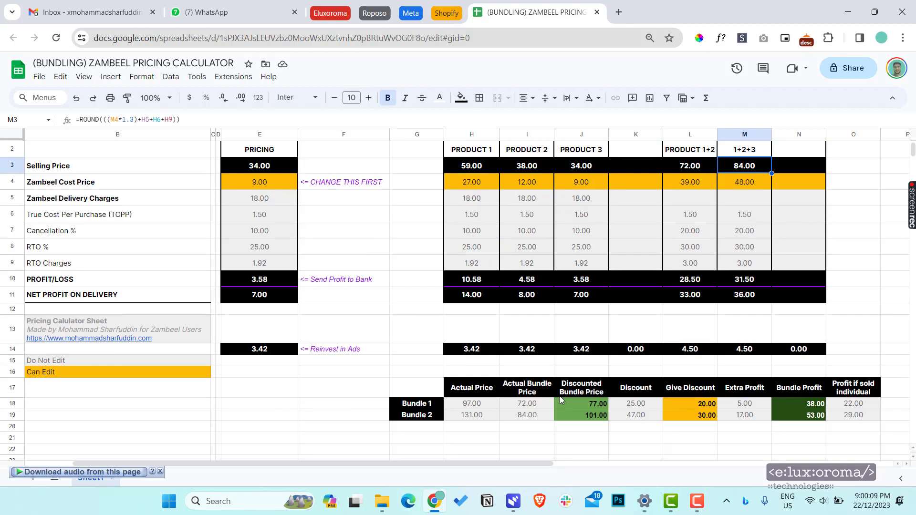
double_click(536, 419)
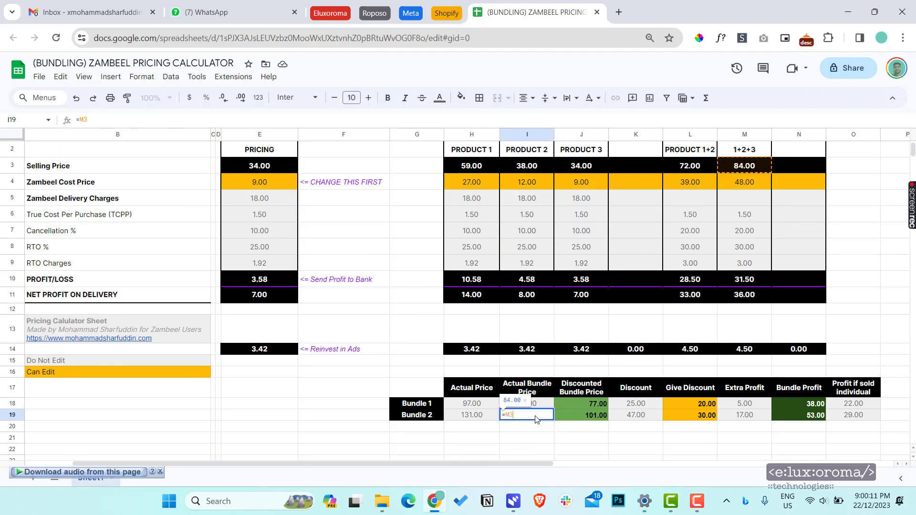
key("Return")
- View Bundle 2's Actual Price in H19 and inspect the Discounted Bundle Price formula in J19
left_click(482, 419)
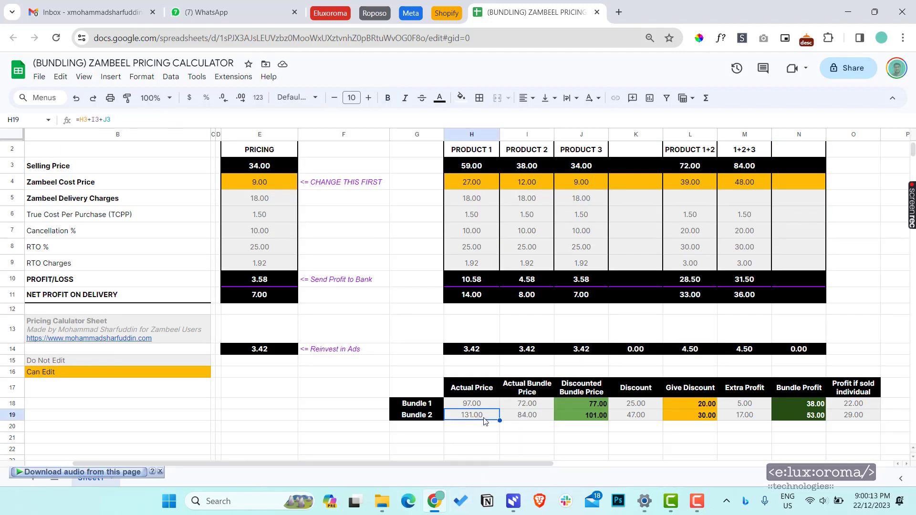
double_click(585, 418)
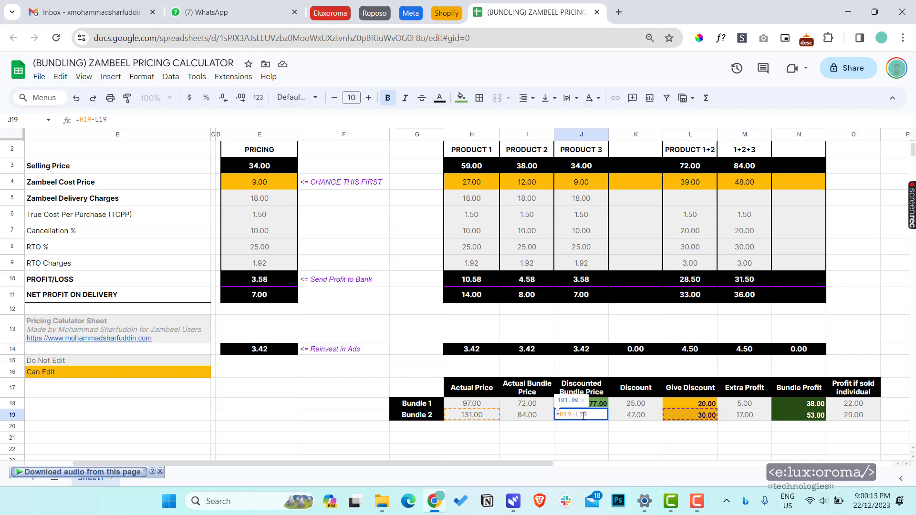
key("Return")
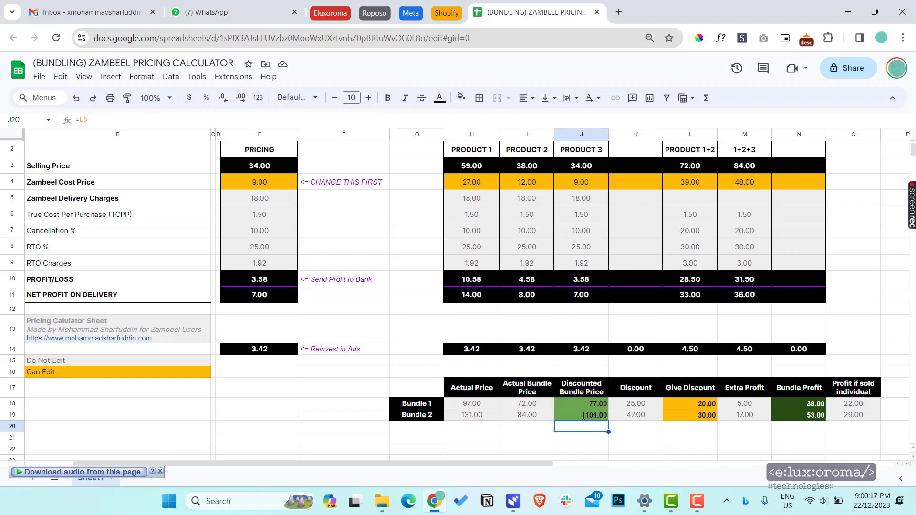
- Compare Bundle 2's Actual Price and Actual Bundle Price in H19:I19 and inspect the Discount formula in K19
left_click(515, 418)
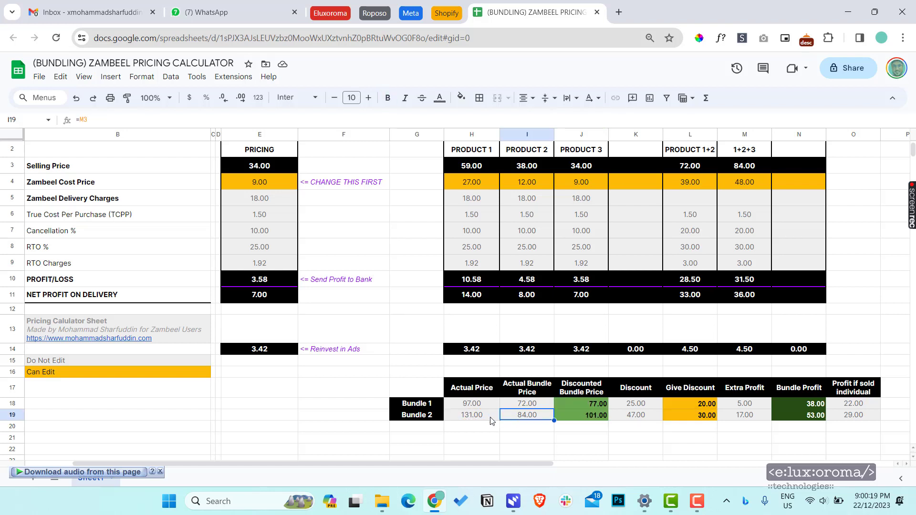
left_click_drag(474, 419, 516, 419)
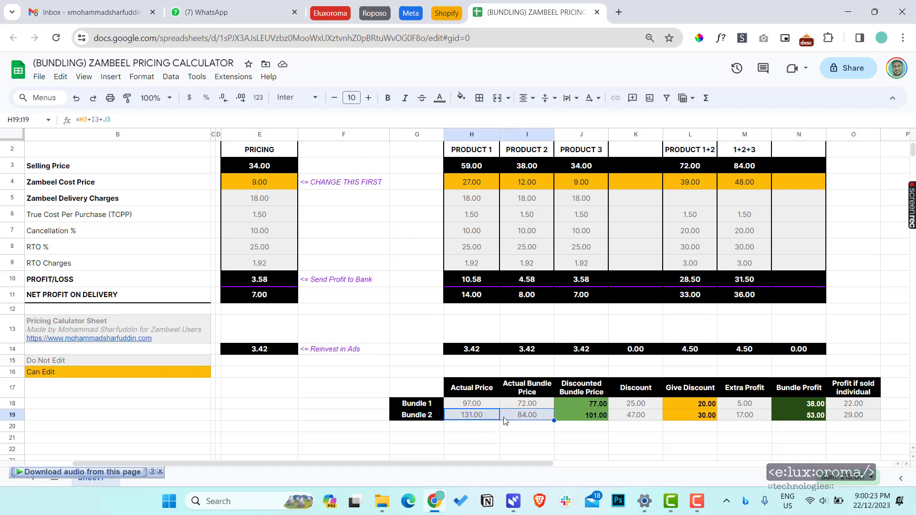
left_click(643, 414)
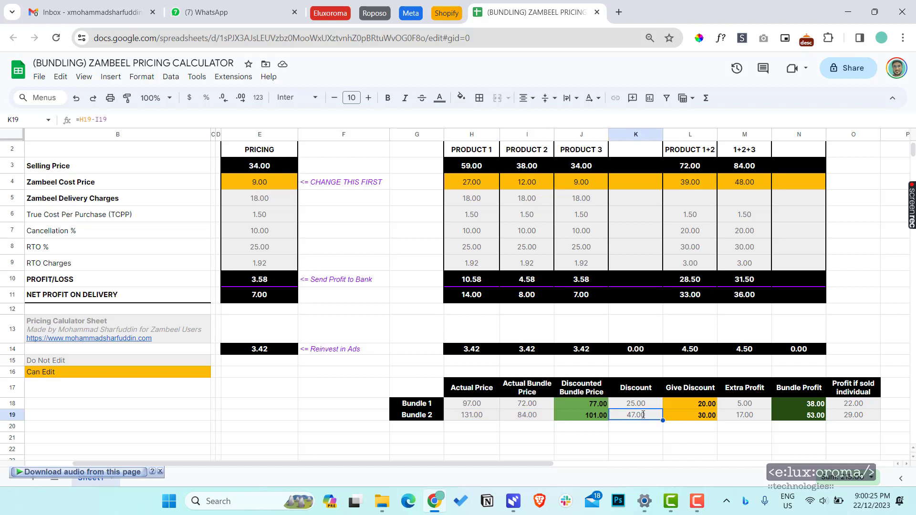
double_click(644, 415)
key("Escape")
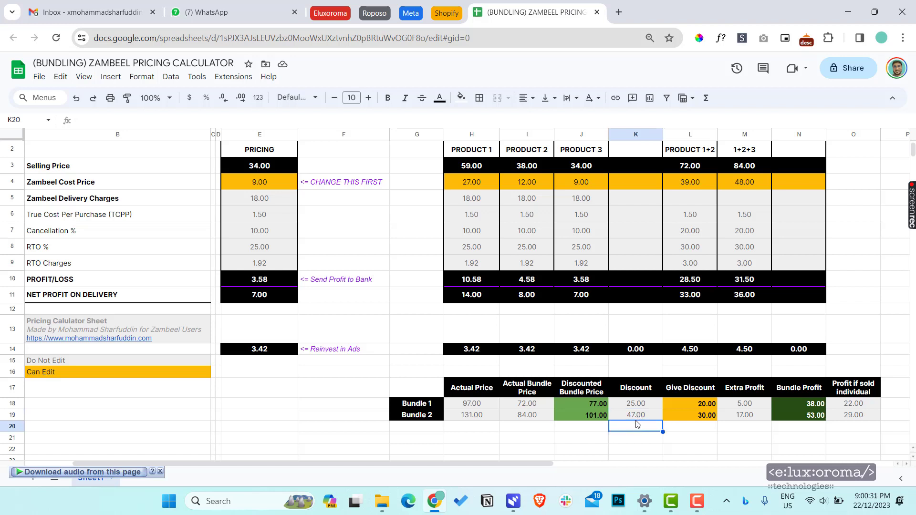
- Compare Bundle 2's Actual Price in H19 with its Discounted Bundle Price in J19 and check J19's formula
left_click(467, 418)
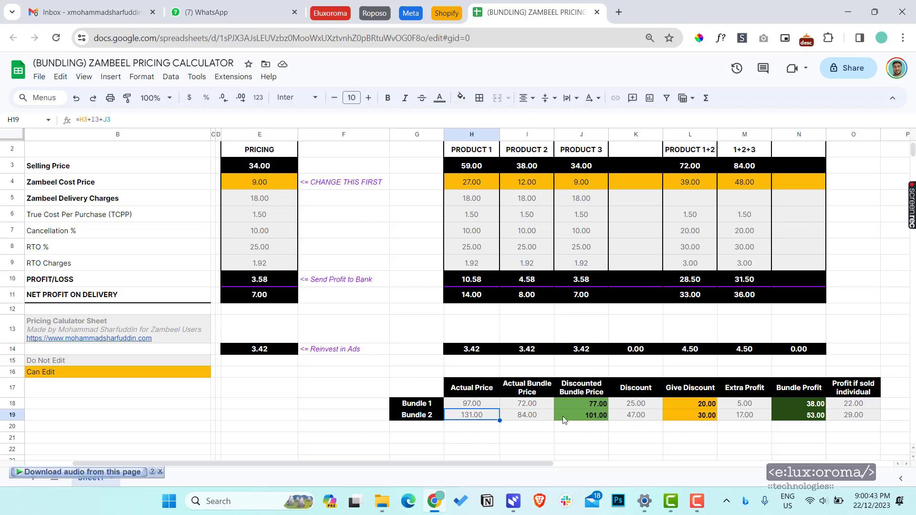
double_click(596, 418)
key("Return")
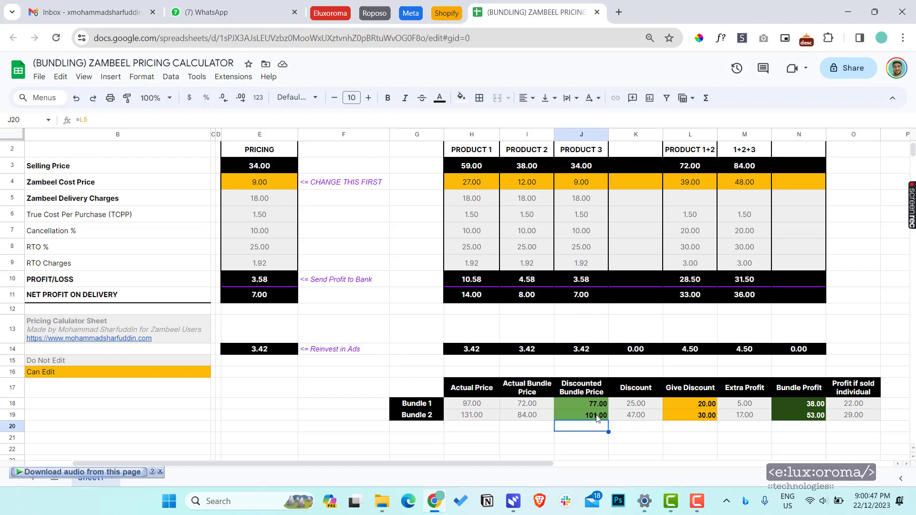
left_click(597, 418)
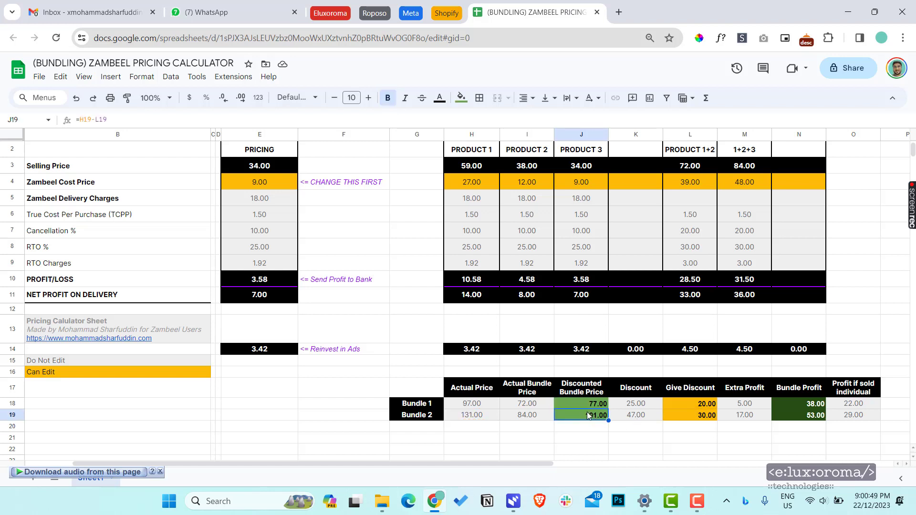
- Review how Bundle 2's Discount in K19 subtracts the Actual Bundle Price in I19 from the Actual Price in H19
left_click(533, 418)
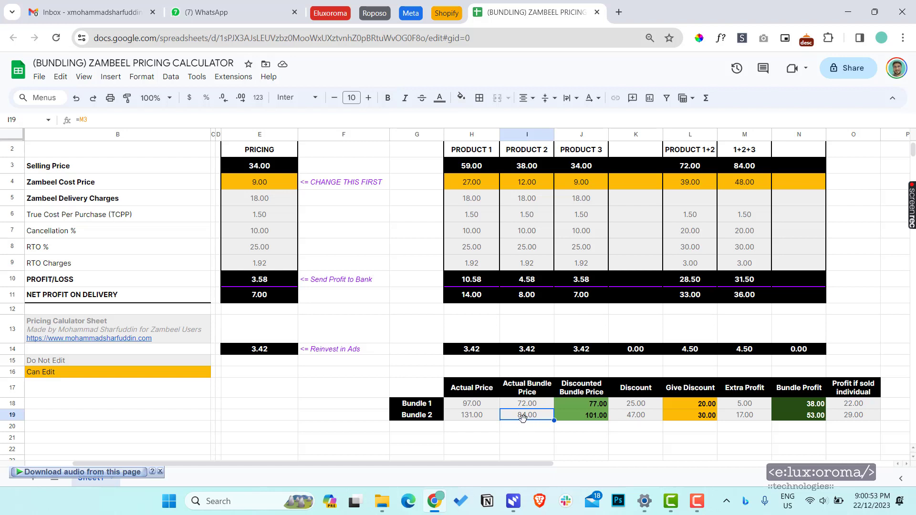
left_click_drag(478, 419, 520, 421)
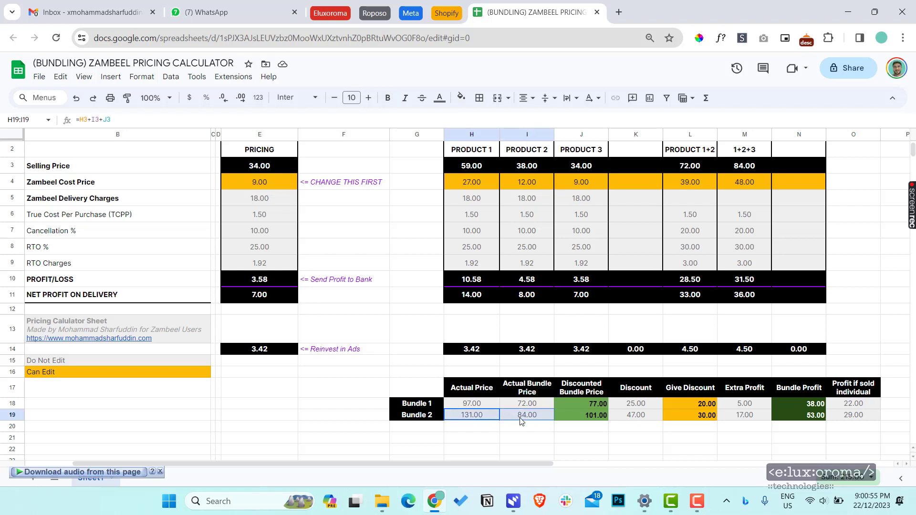
double_click(649, 420)
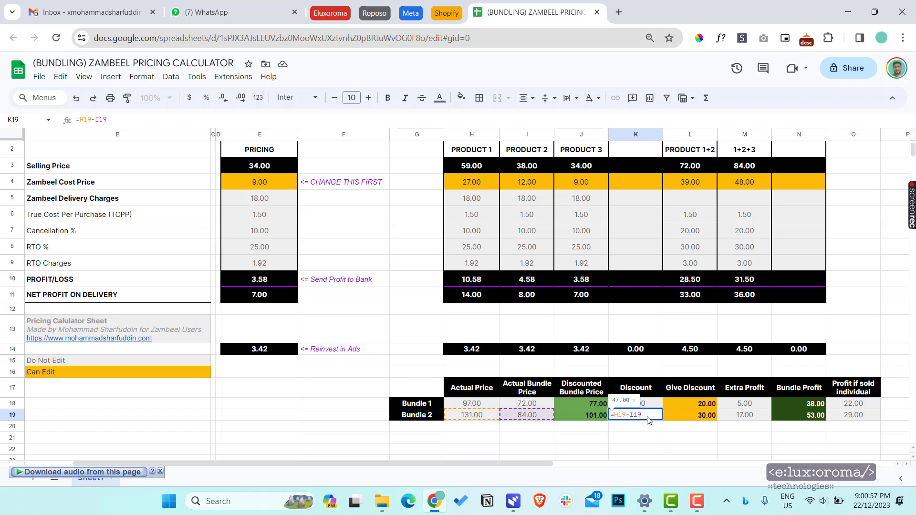
key("Return")
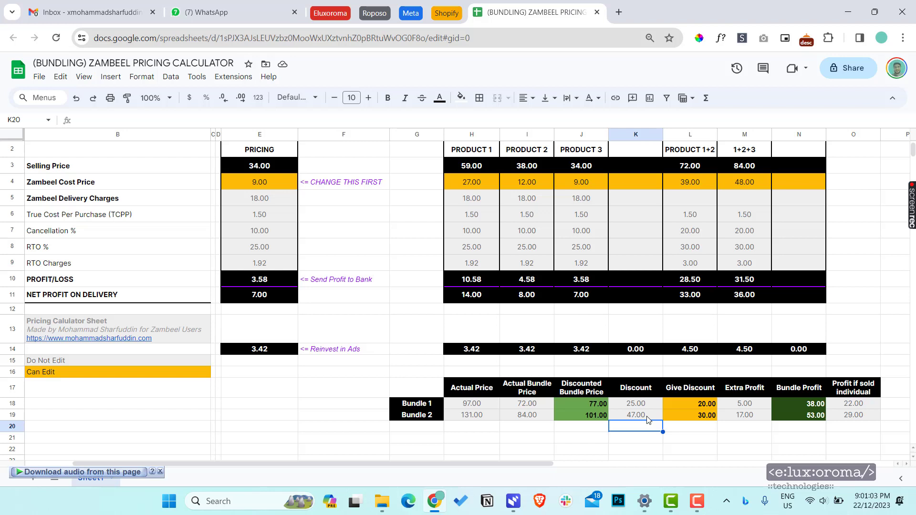
key("Up")
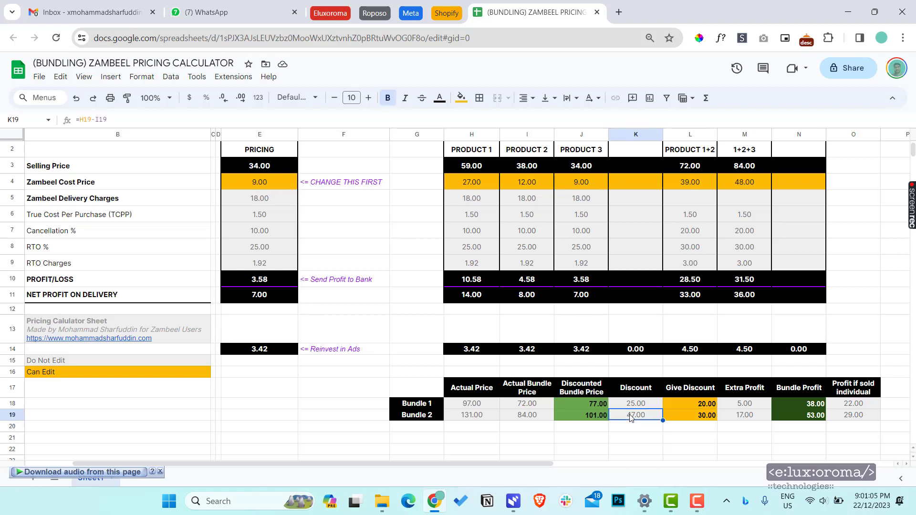
- Check Bundle 2's Give Discount value in L19 and the Extra Profit formula in M19
double_click(694, 415)
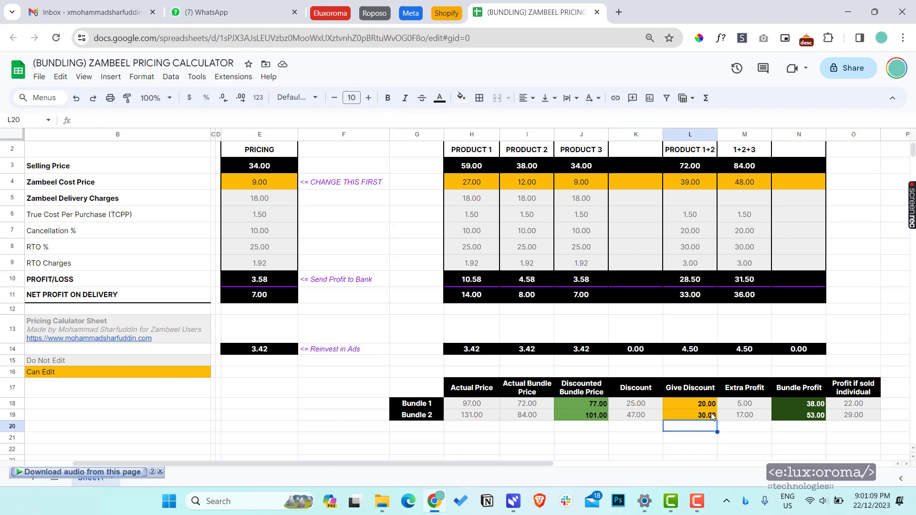
left_click(740, 416)
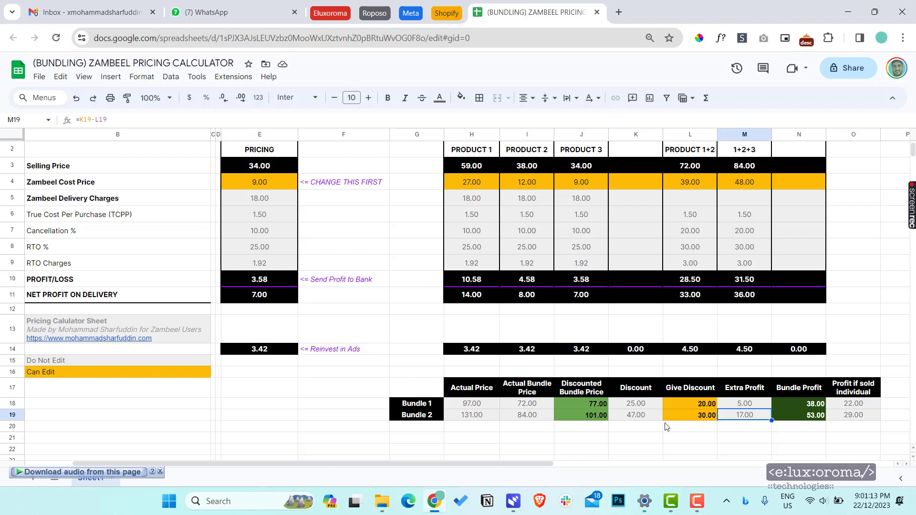
left_click(704, 420)
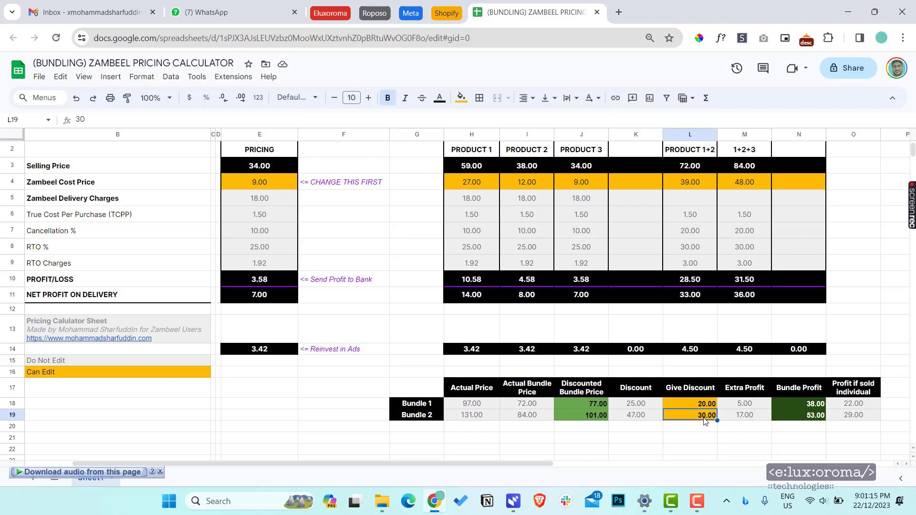
- Trace Bundle 2's Discounted Bundle Price in J19 to the Actual Price in H19 minus the Give Discount in L19
left_click(472, 422)
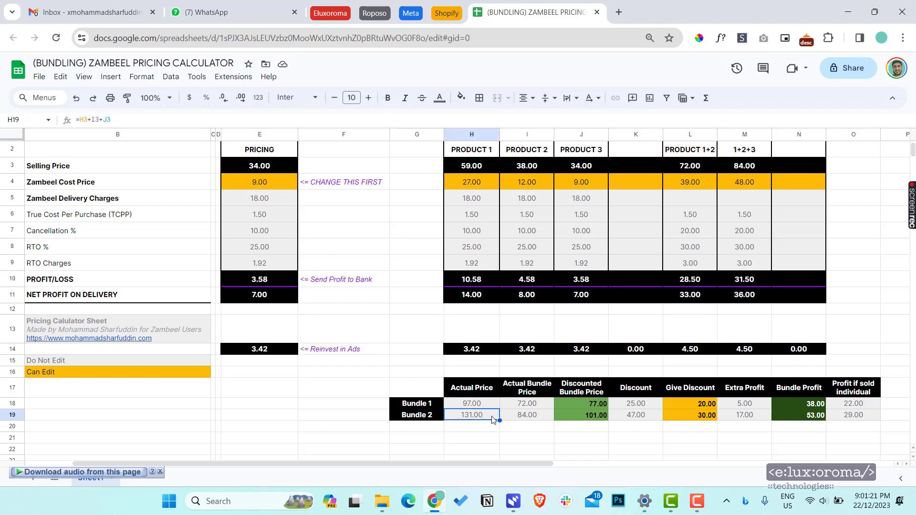
left_click(695, 422)
double_click(578, 413)
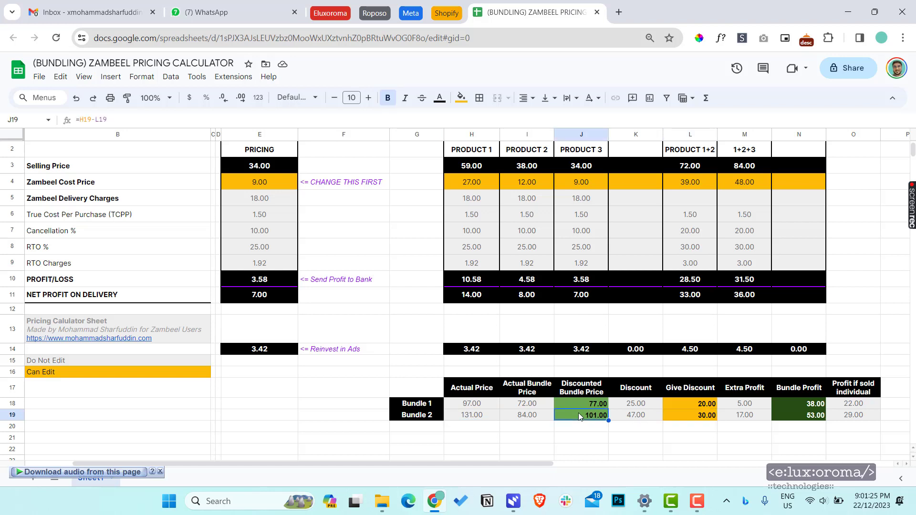
key("Escape")
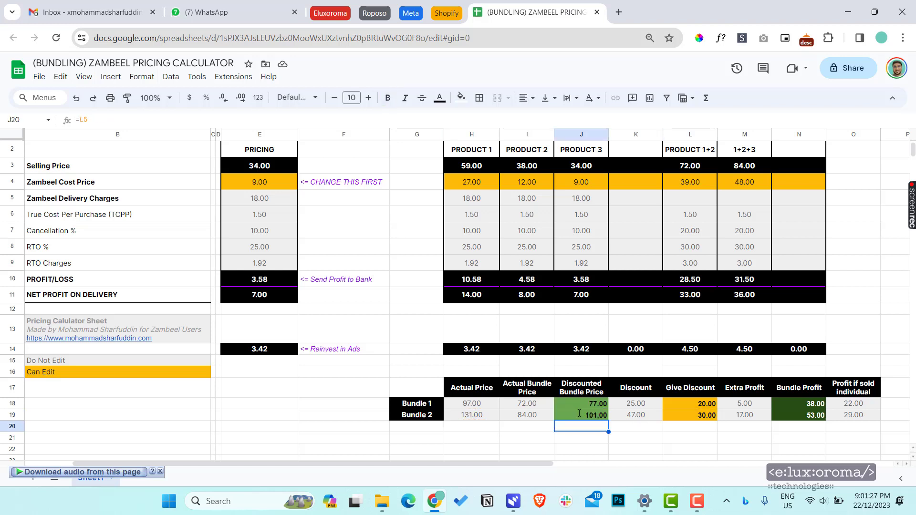
double_click(585, 420)
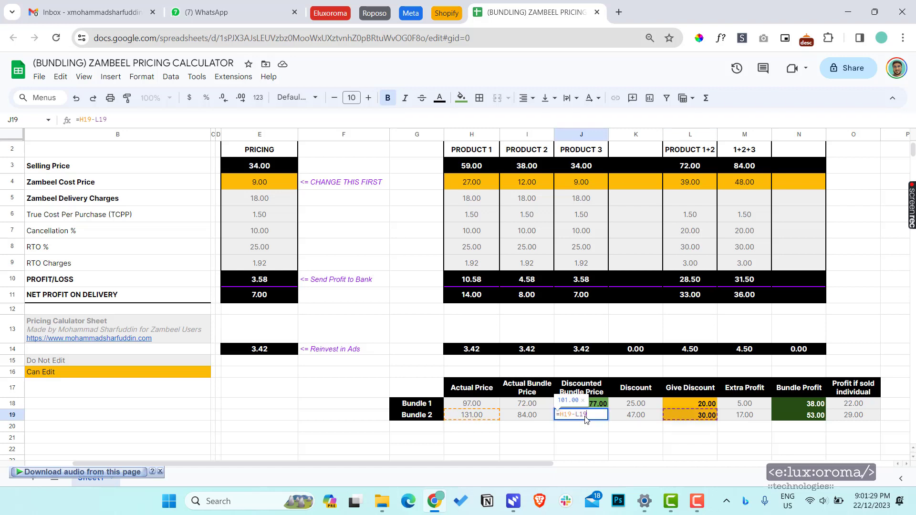
key("Escape")
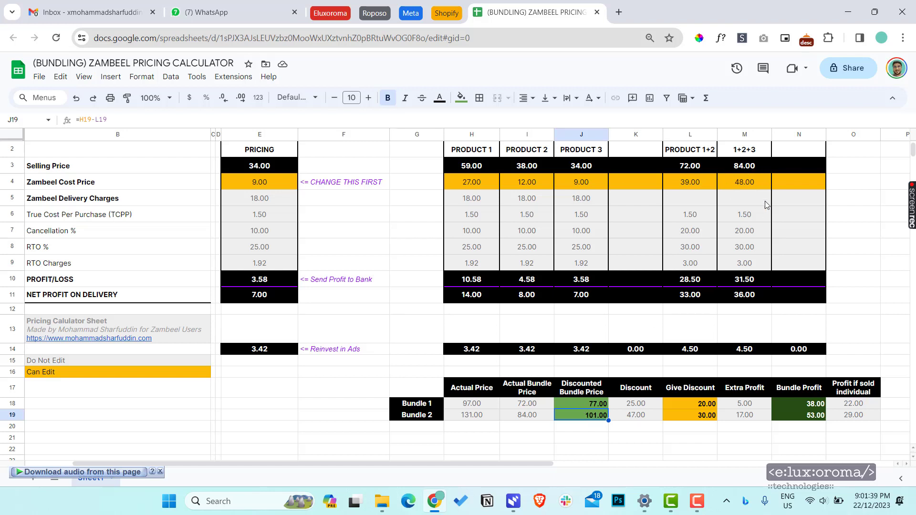
- Compare Bundle Offer 2's Selling Price in M3 with its Net Profit on Delivery in M11 and check M11's formula
scroll(762, 178, "up", 1)
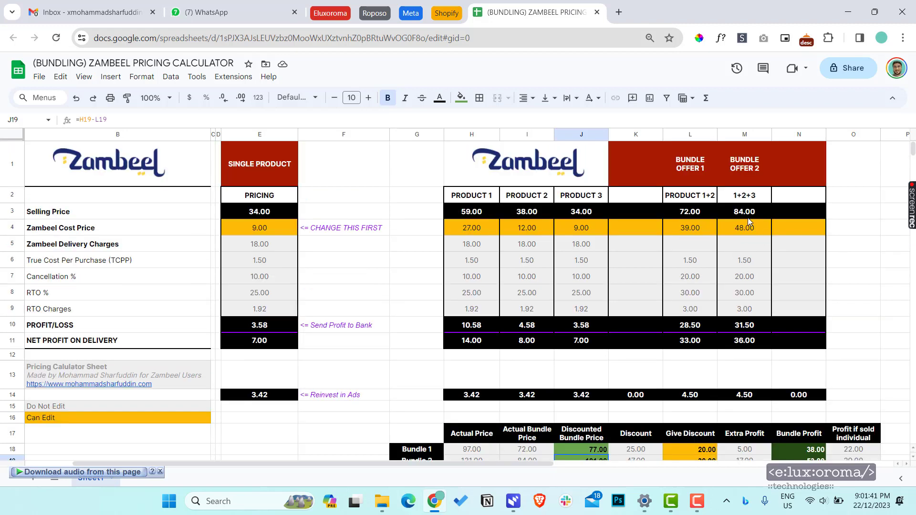
left_click(745, 214)
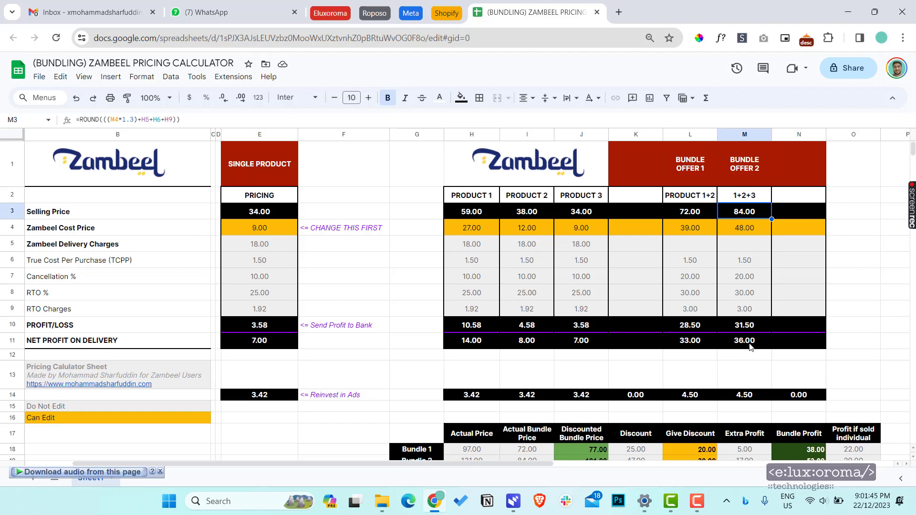
double_click(748, 346)
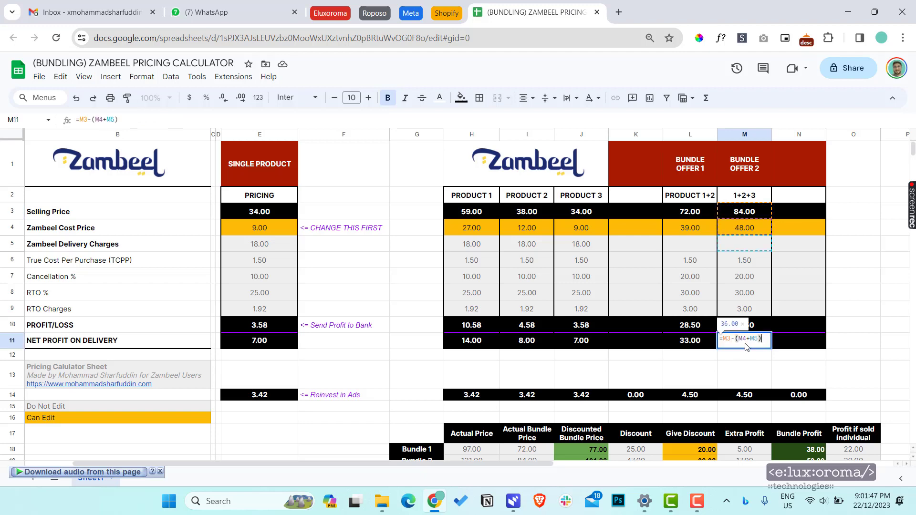
key("Return")
left_click(745, 215)
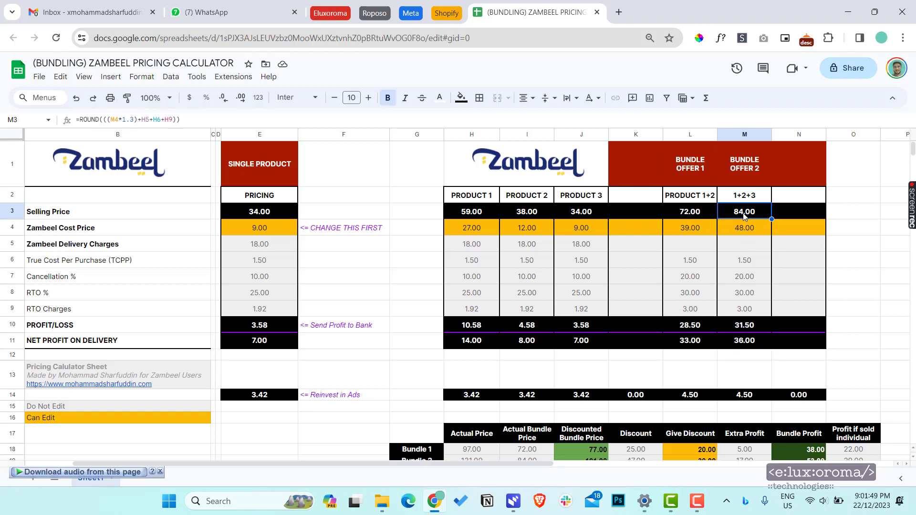
left_click(747, 346)
left_click_drag(748, 355, 750, 366)
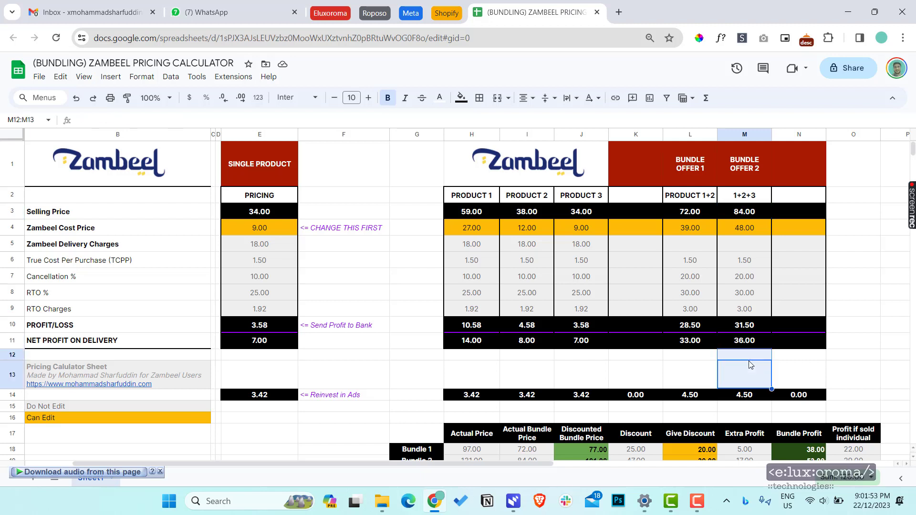
left_click(732, 345)
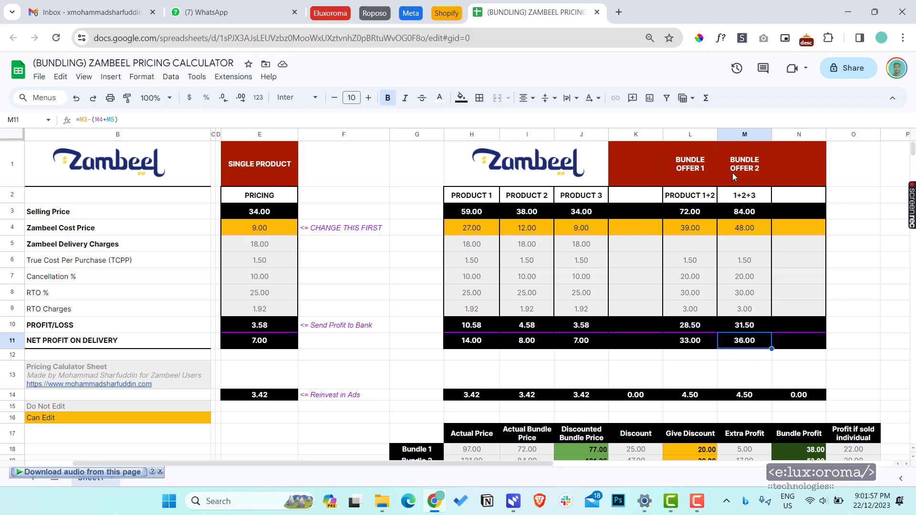
- Trace Bundle 2's Bundle Profit in N19 to the Net Profit on Delivery in M11 plus the Extra Profit in M19
scroll(756, 353, "down", 2)
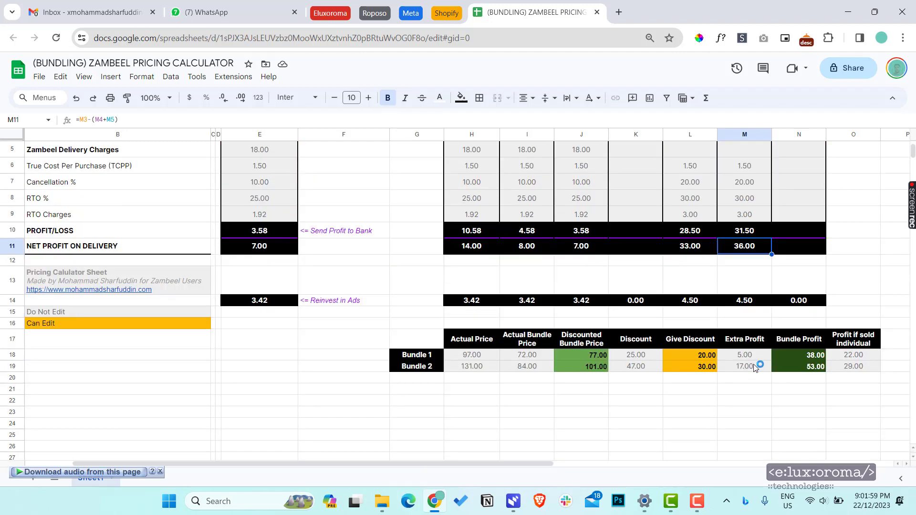
left_click(754, 368)
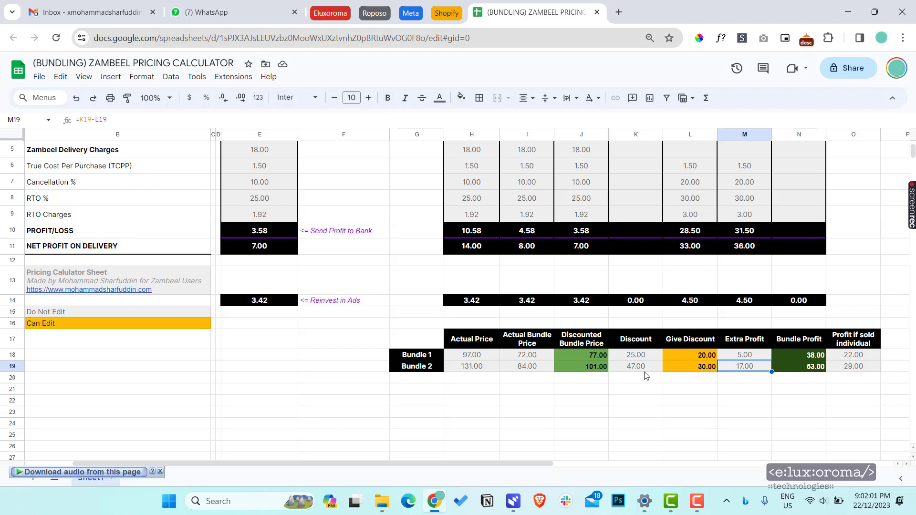
left_click(646, 369)
left_click(746, 368)
left_click(743, 252)
left_click(741, 372)
double_click(804, 367)
key("Return")
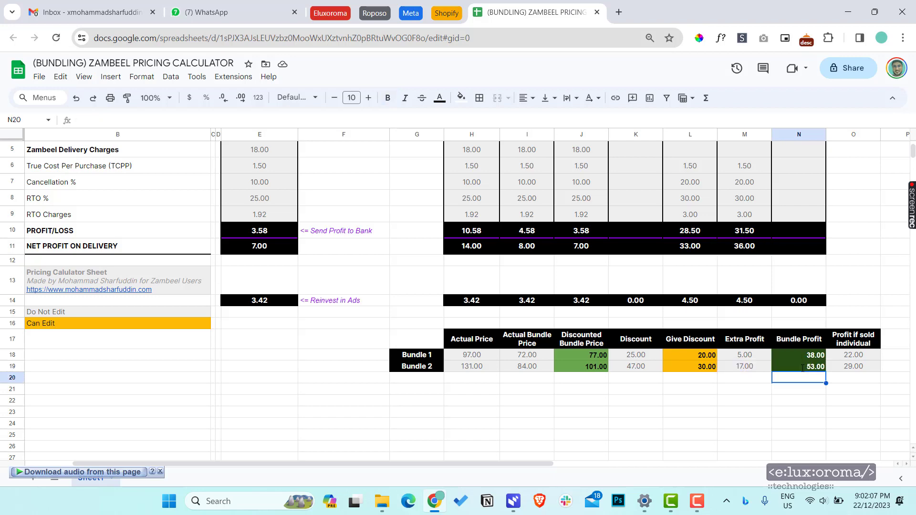
left_click(690, 448)
- Sum the three products' Net Profit on Delivery in H11:J11 and compare it with Bundle 2's profits in N19 and O19
scroll(691, 450, "up", 1)
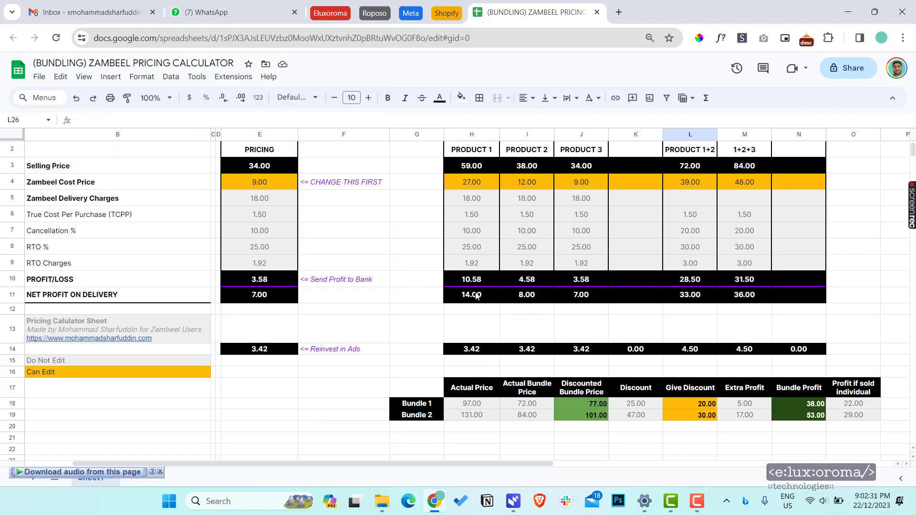
left_click_drag(470, 297, 581, 298)
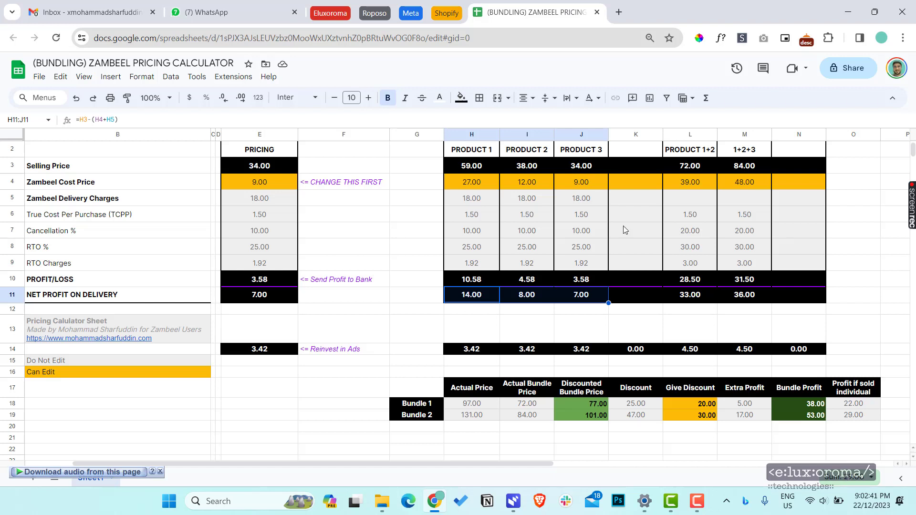
left_click(812, 419)
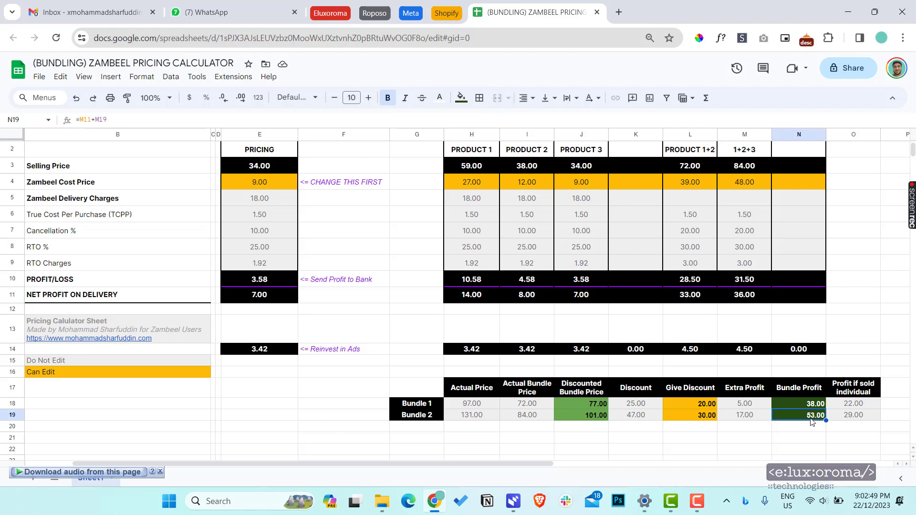
left_click(859, 412)
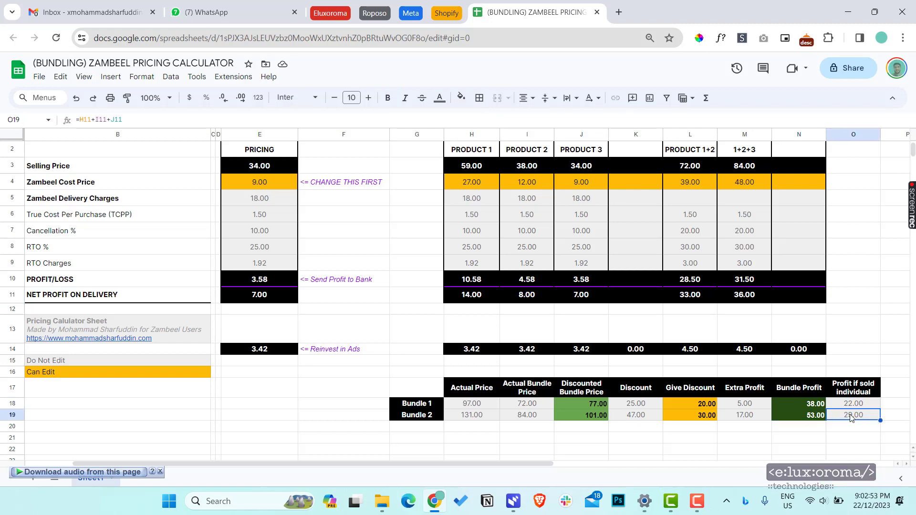
- Set the single product's Zambeel Cost Price in E4 to 10
scroll(716, 382, "up", 1)
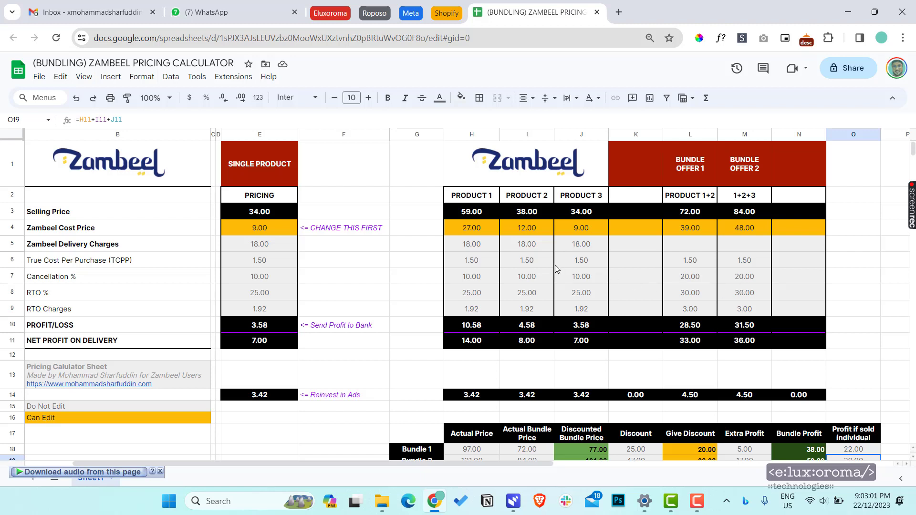
left_click(267, 229)
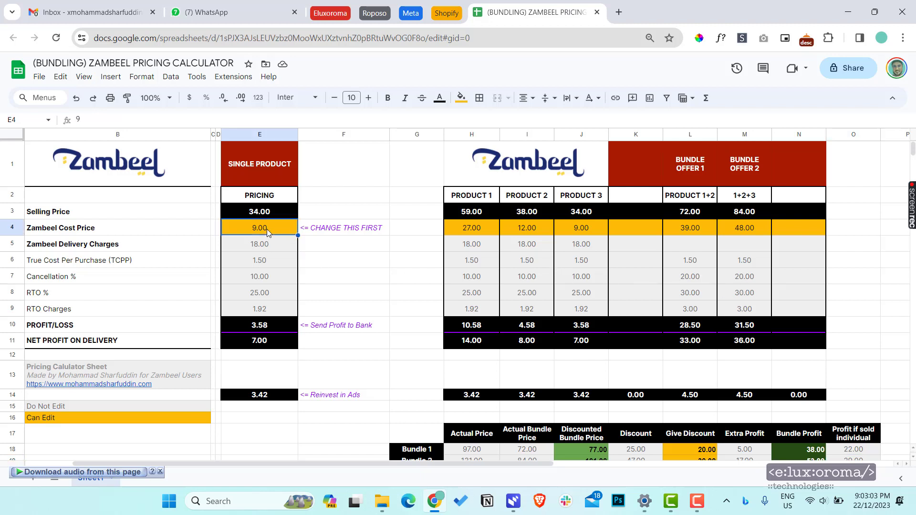
type("10")
key("Return")
- Set the Zambeel Cost Price to 10 for Product 1, 17 for Product 2 and 30 for Product 3
left_click(457, 228)
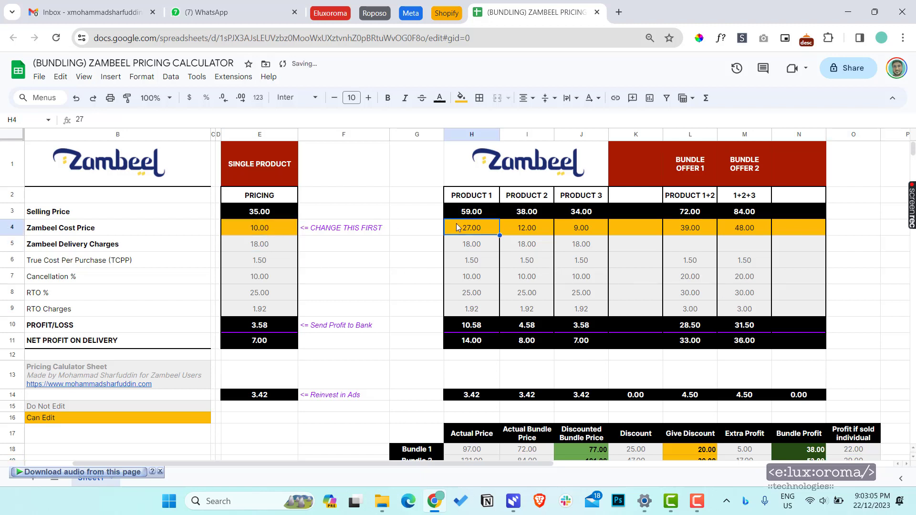
type("10")
key("Tab")
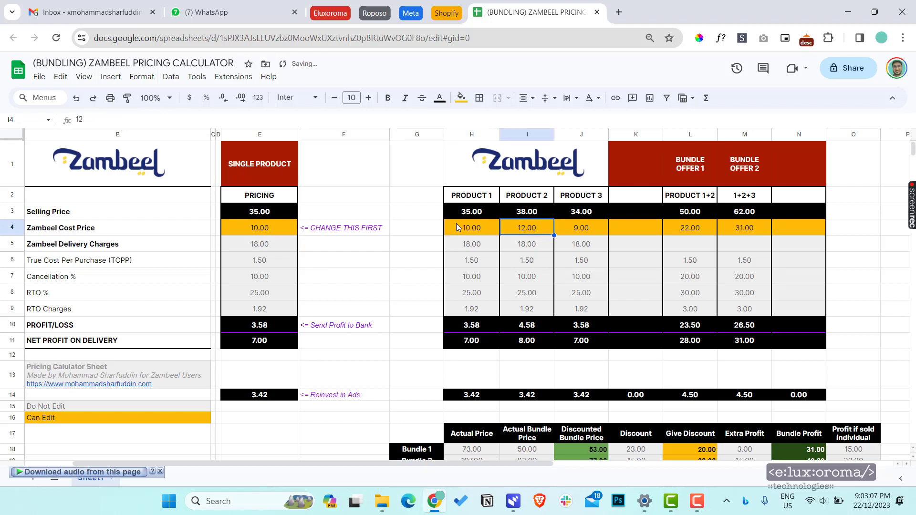
type("17")
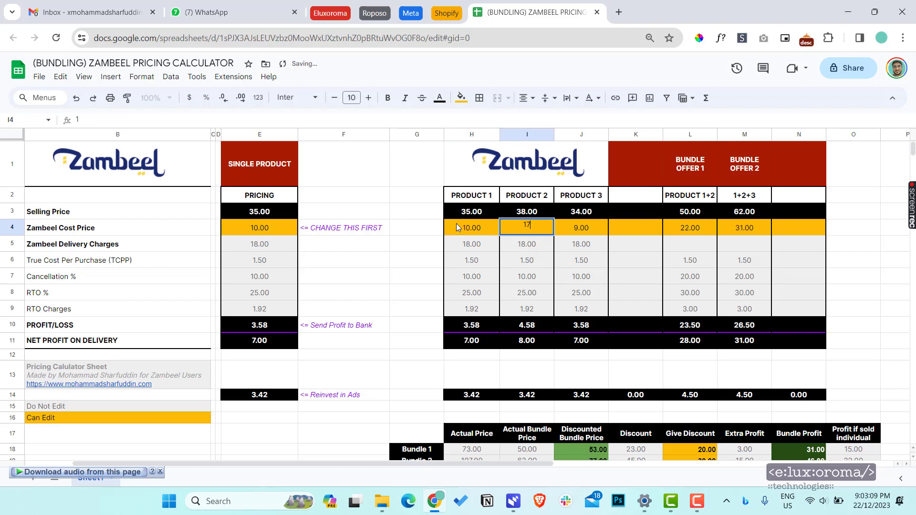
key("Tab")
type("30")
key("Return")
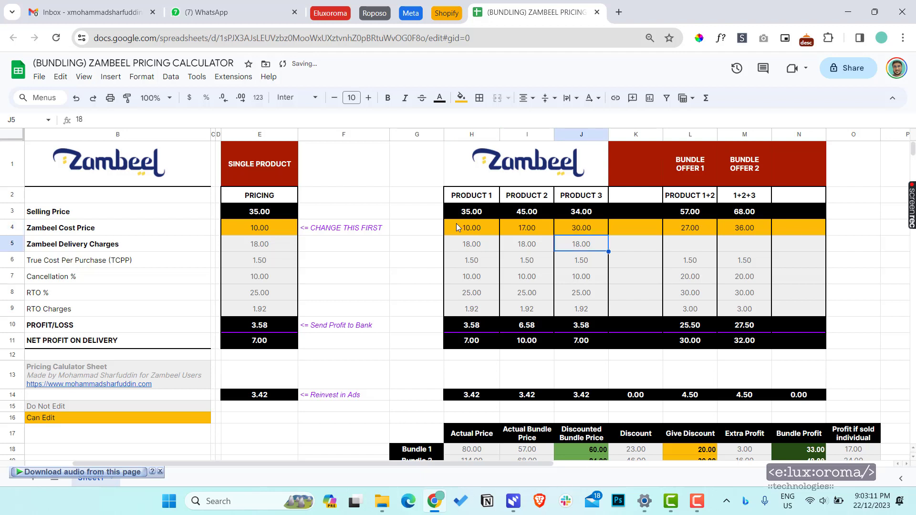
- Review the three product costs in H4:J4 and the Bundle Profit of both bundles in N18 and N19
left_click(457, 227)
key("shift+Right")
key("shift+Right")
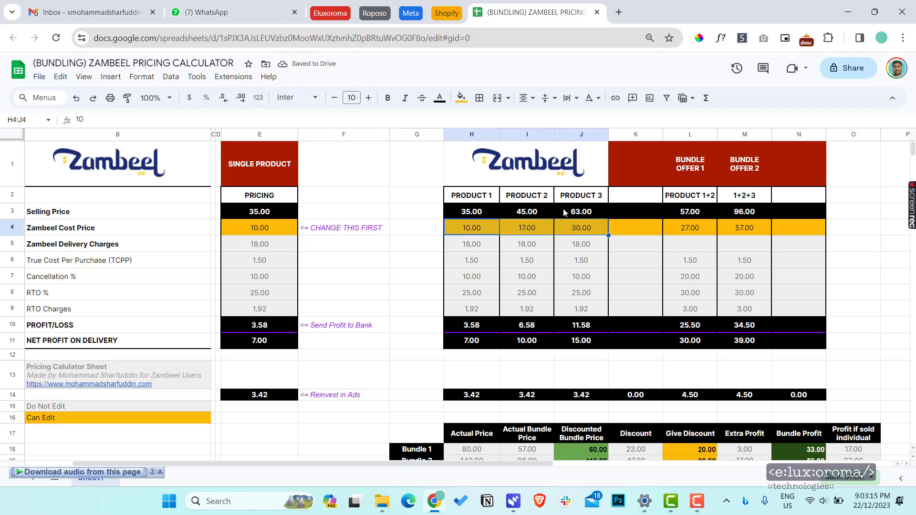
scroll(609, 219, "down", 1)
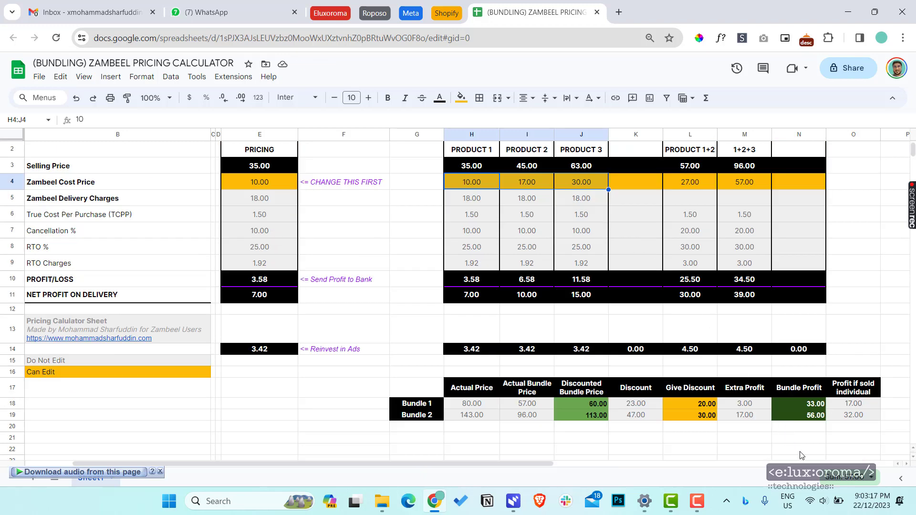
left_click(813, 404)
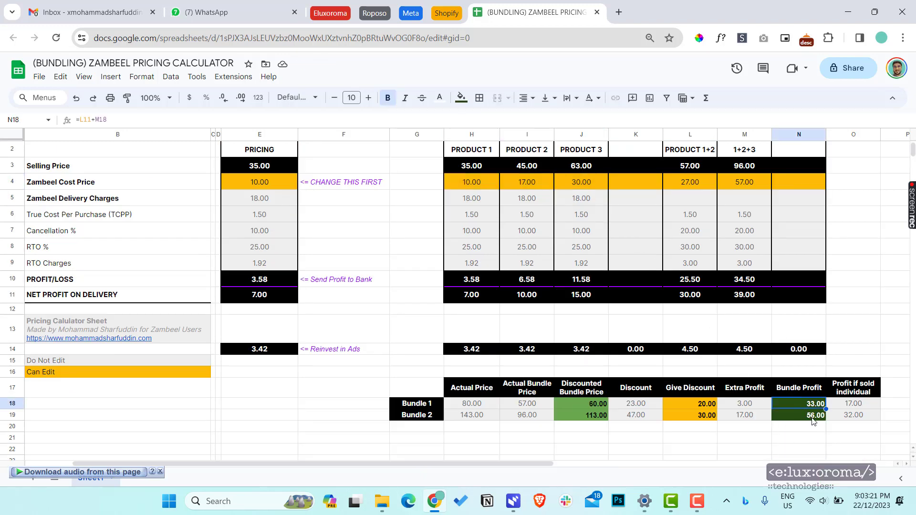
left_click(814, 415)
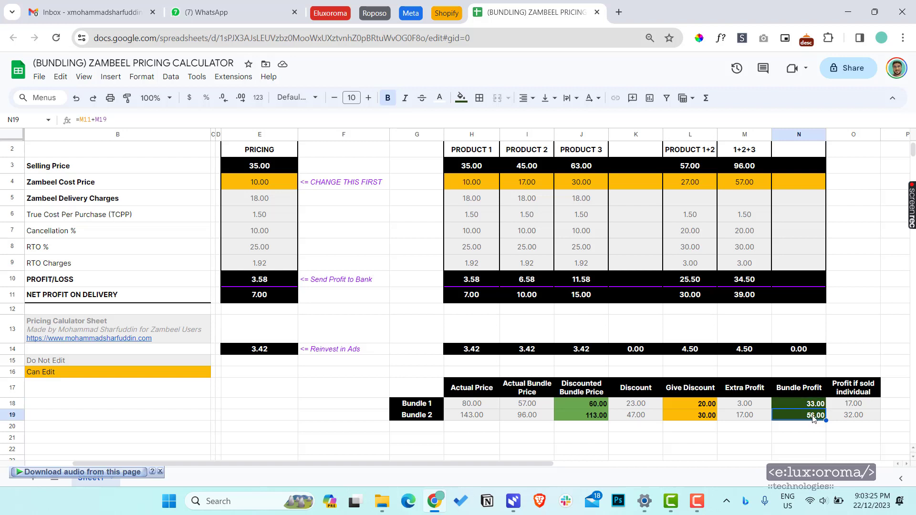
left_click(815, 405)
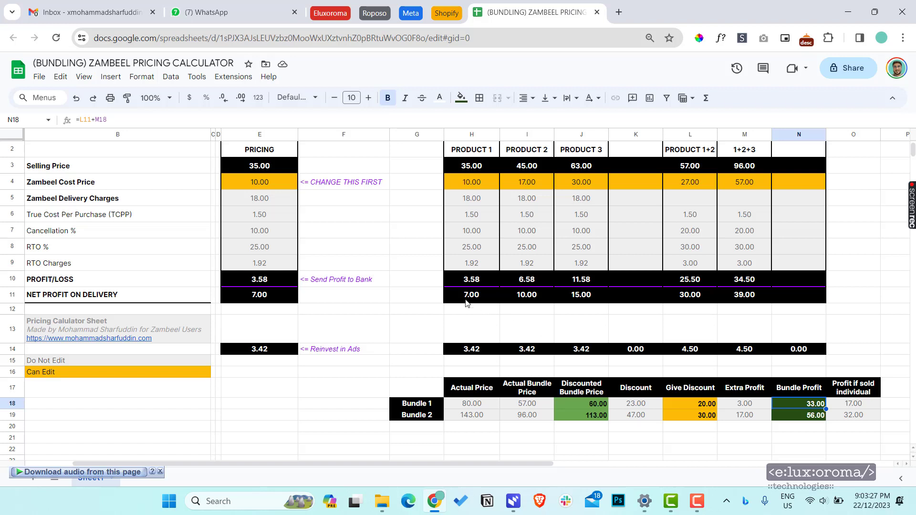
- Sum the individual net profits in H11:I11 and H11:J11, and compare the three-product sum with Bundle 2's profit in N19
left_click_drag(461, 294, 528, 298)
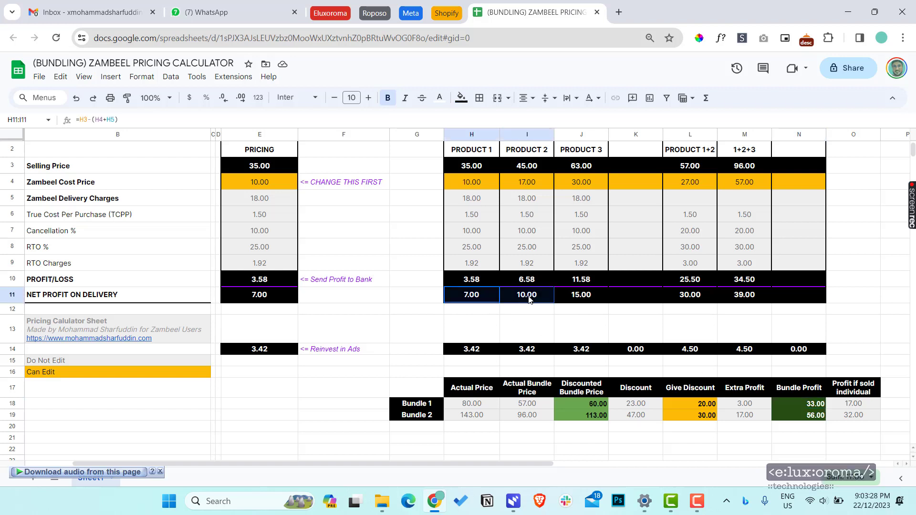
left_click(529, 326)
left_click_drag(461, 295, 581, 295)
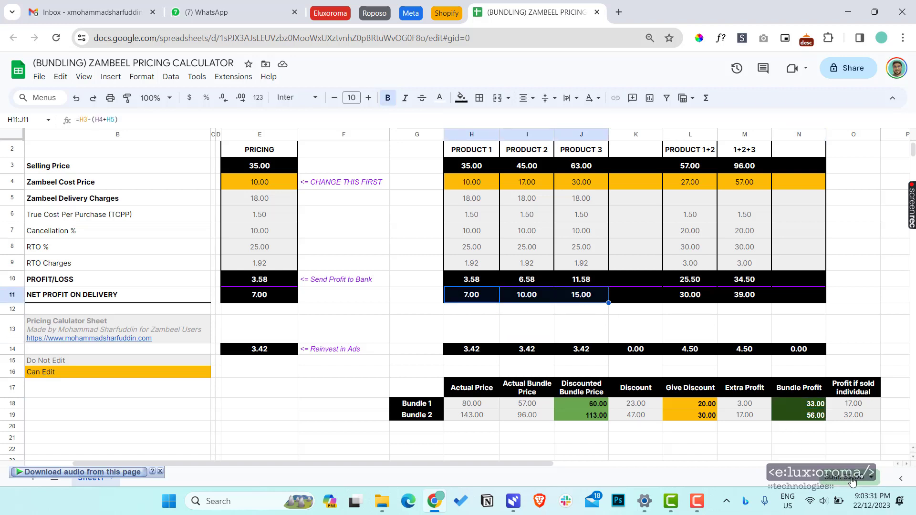
left_click(811, 418)
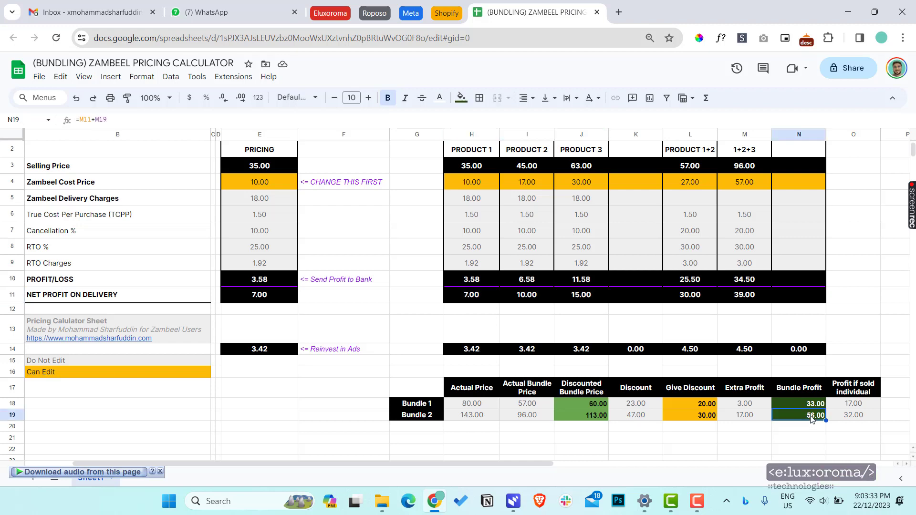
double_click(812, 418)
key("Return")
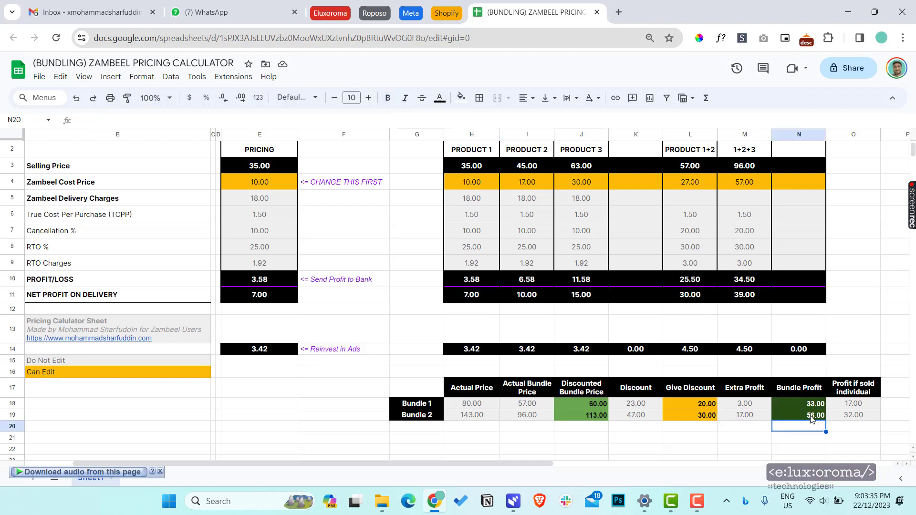
- Inspect Bundle Offer 1's Selling Price formula in L3, Cancellation % in L7 and Zambeel Cost Price formula in L4
scroll(496, 276, "up", 1)
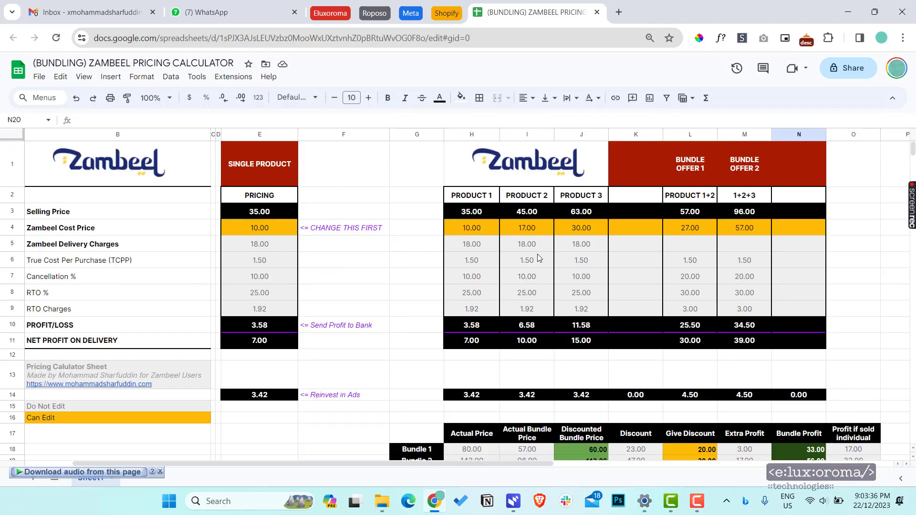
left_click(692, 215)
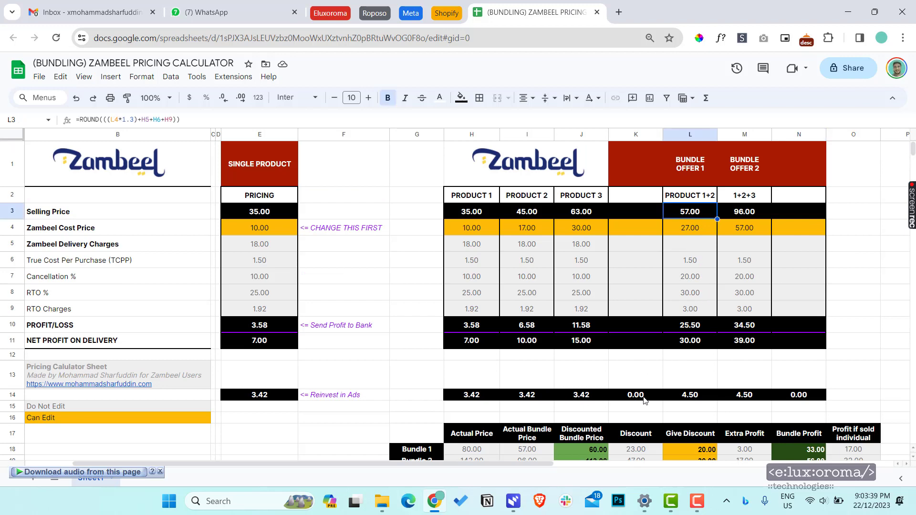
scroll(643, 403, "down", 1)
scroll(647, 400, "up", 1)
left_click(694, 280)
scroll(692, 357, "down", 1)
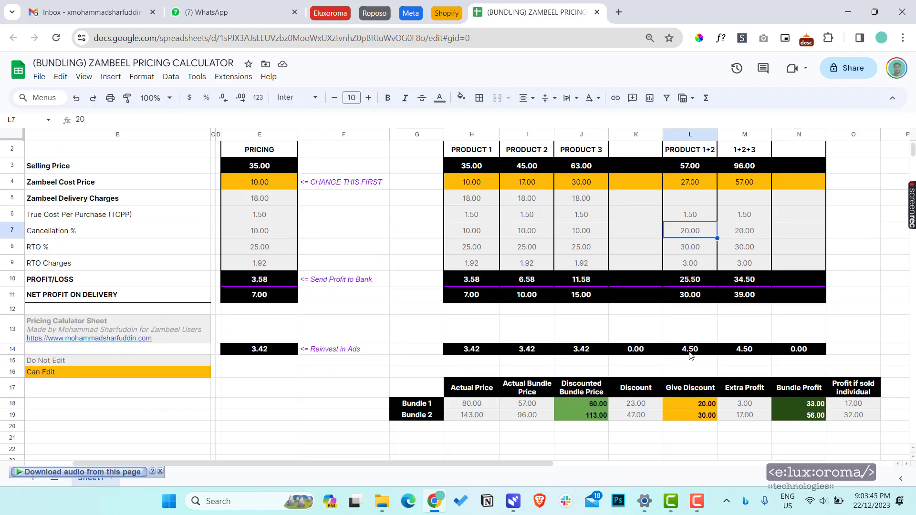
scroll(690, 356, "up", 1)
left_click(690, 227)
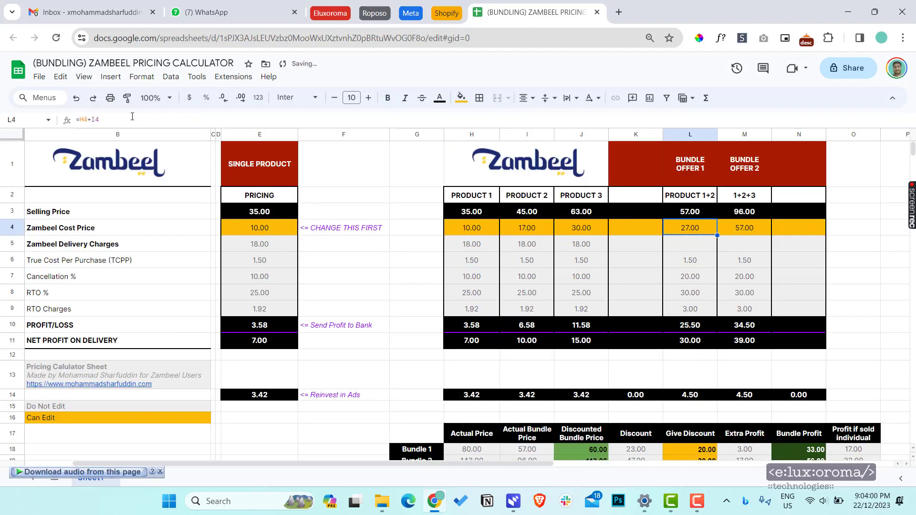
left_click(685, 215)
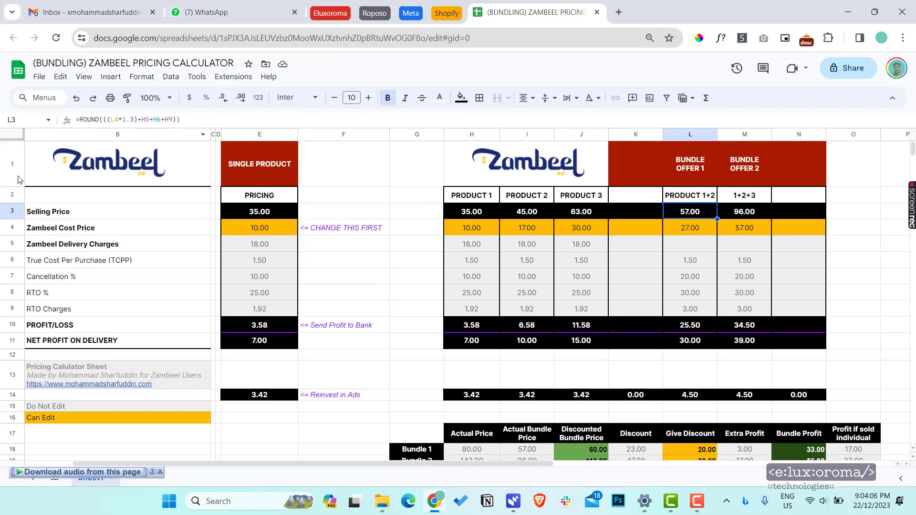
- Show the spreadsheet's file options, including the one for making a copy, and close them without choosing any
left_click(436, 304)
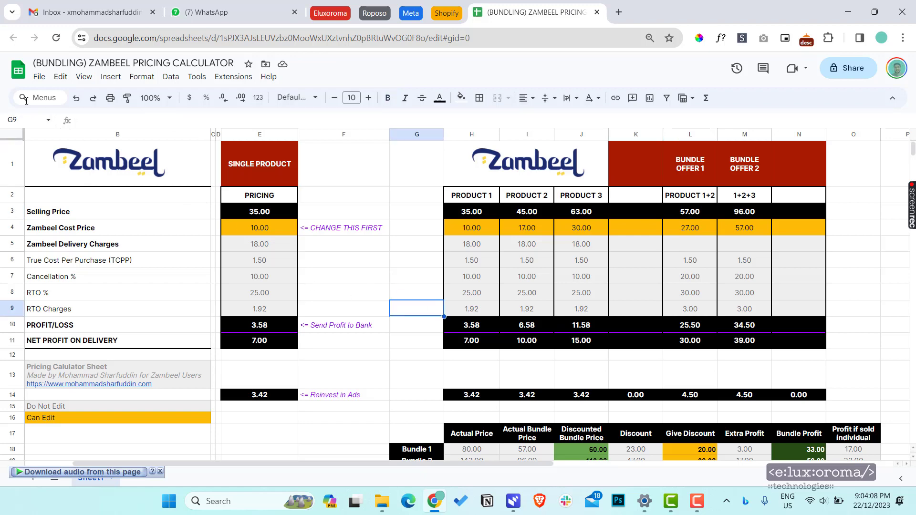
left_click(35, 81)
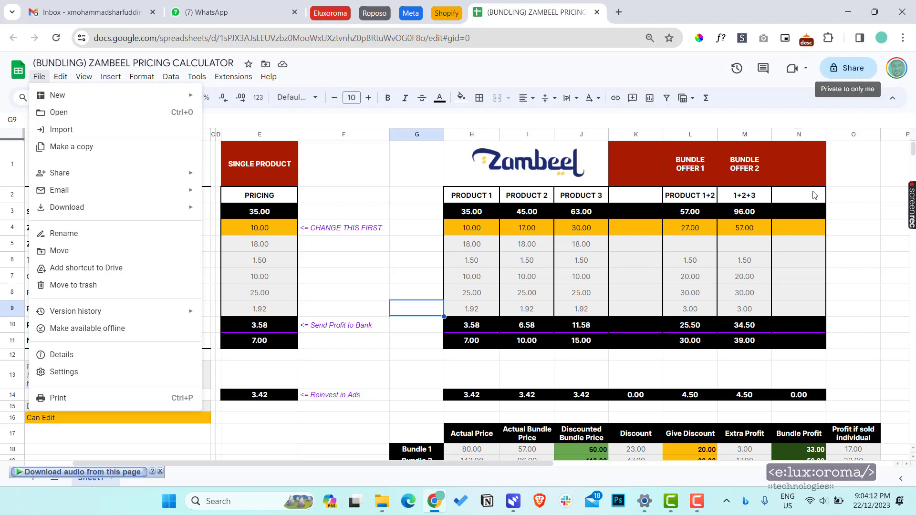
left_click(402, 247)
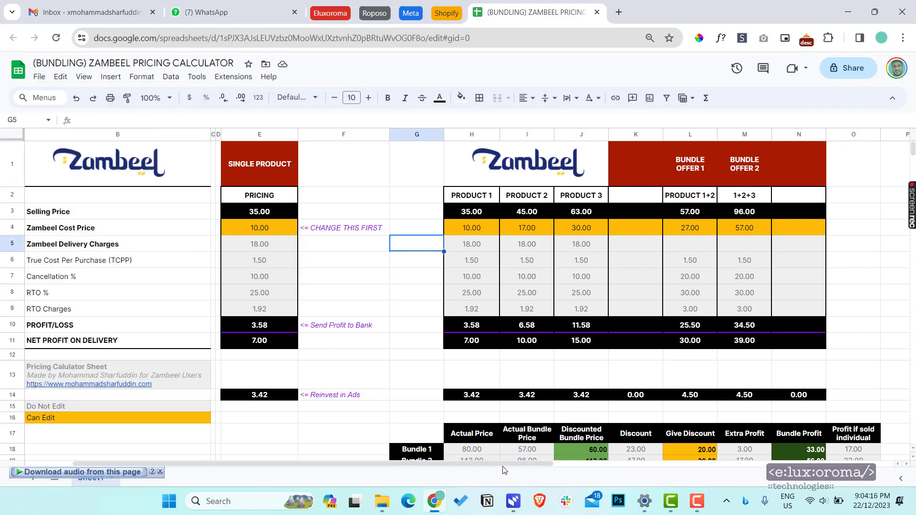
- Set the single product's Zambeel Cost Price in E4 to 17
mouse_move(503, 467)
left_mouse_down()
mouse_move(425, 469)
mouse_move(471, 467)
mouse_move(458, 468)
left_mouse_up()
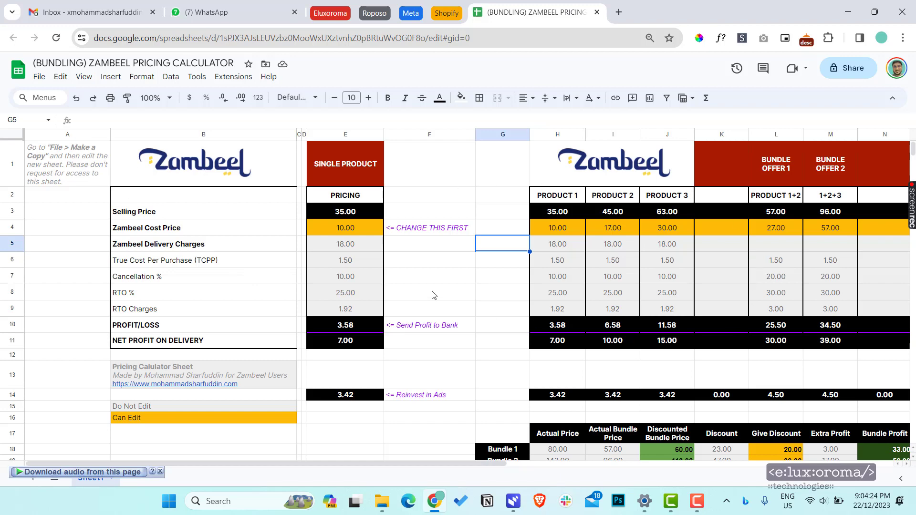
left_click(350, 226)
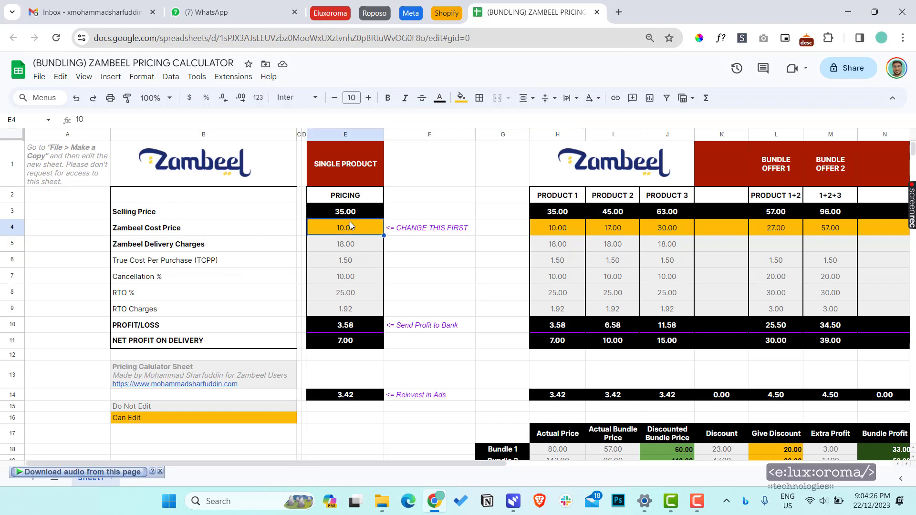
type("17")
key("Return")
- Inspect the single product's formulas for Selling Price in E3, Net Profit on Delivery in E11 and Profit/Loss in E10, plus the Reinvest in Ads amount
left_click(355, 213)
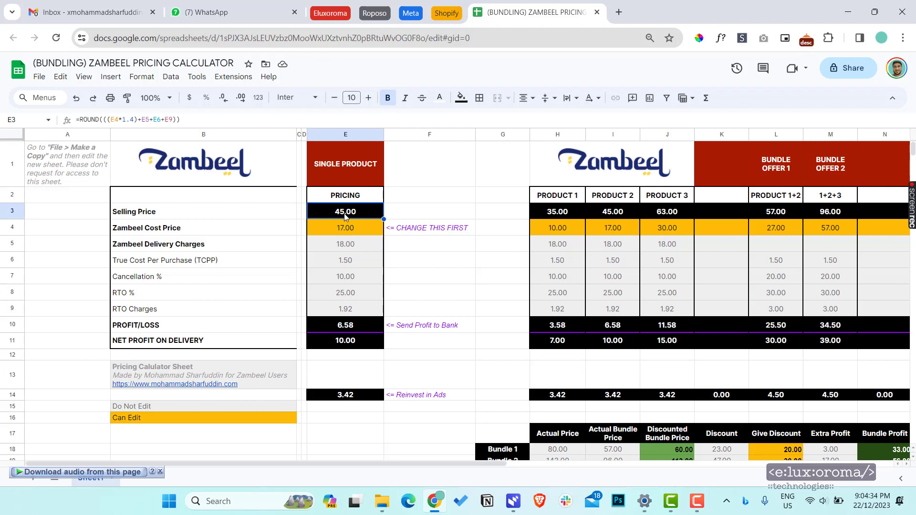
left_click(354, 347)
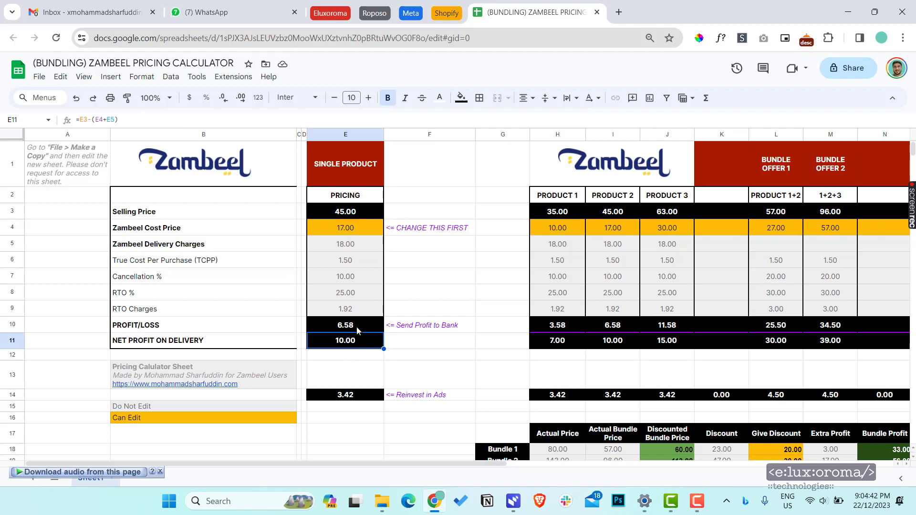
left_click(358, 328)
double_click(359, 324)
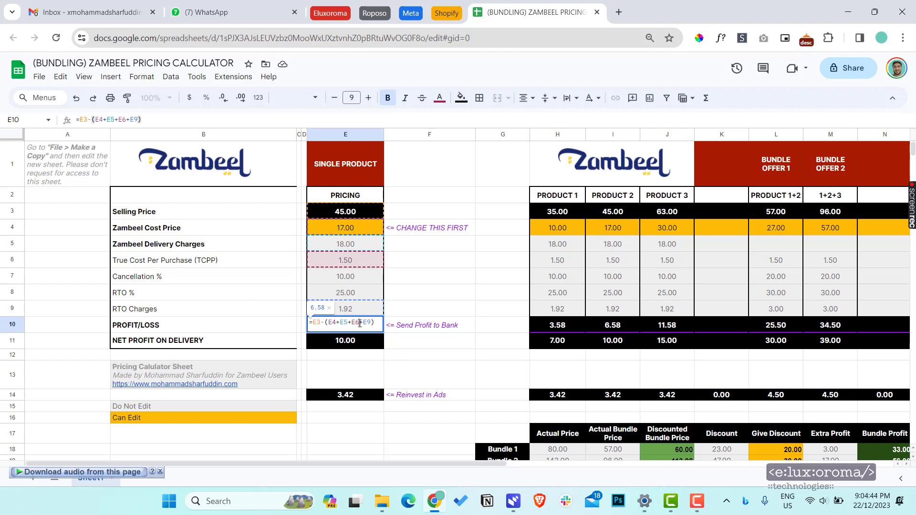
key("Escape")
left_click_drag(338, 387, 344, 422)
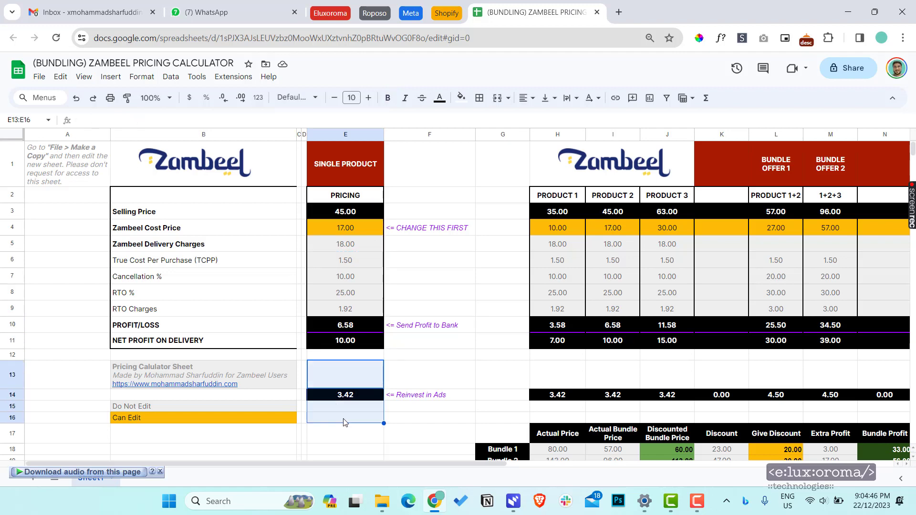